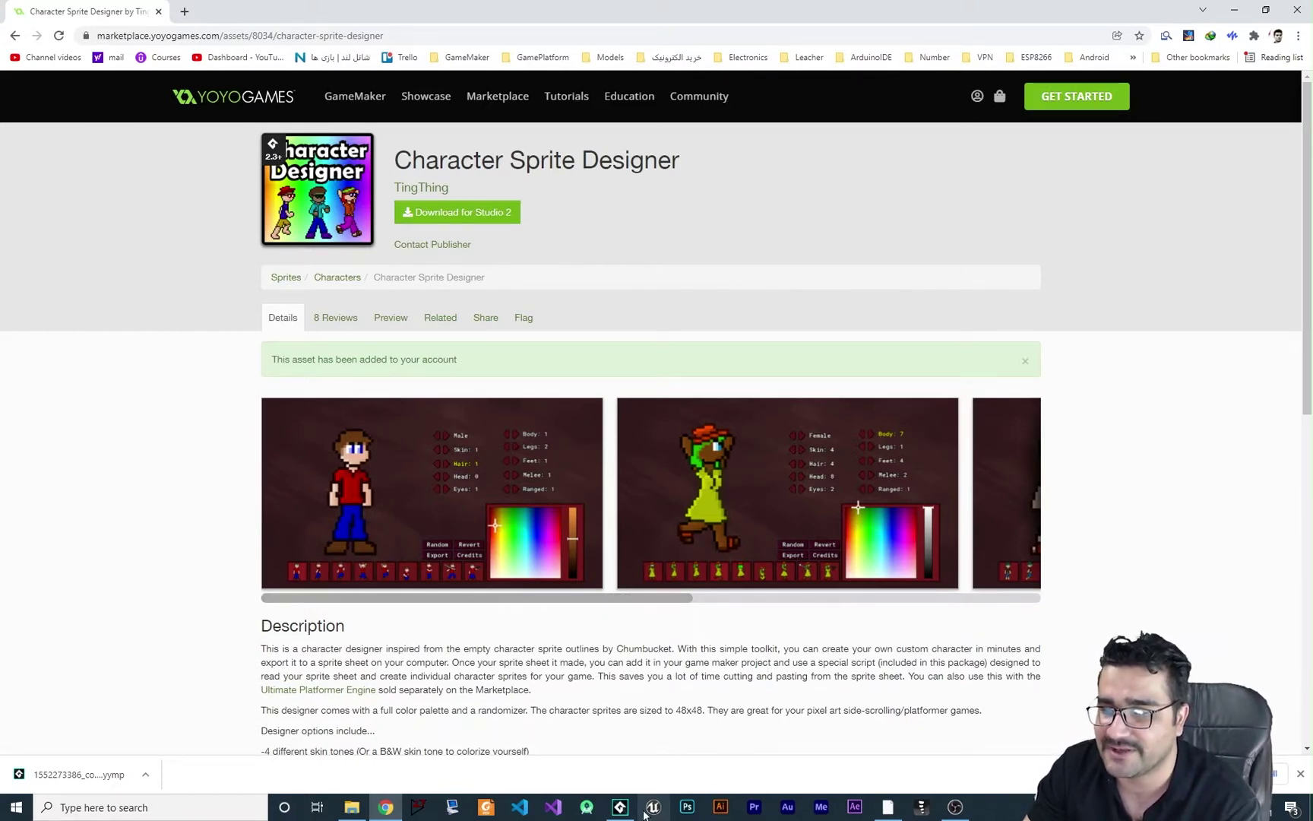
Step: Switch to the running Character Sprite Designer window
mouse_move(620, 812)
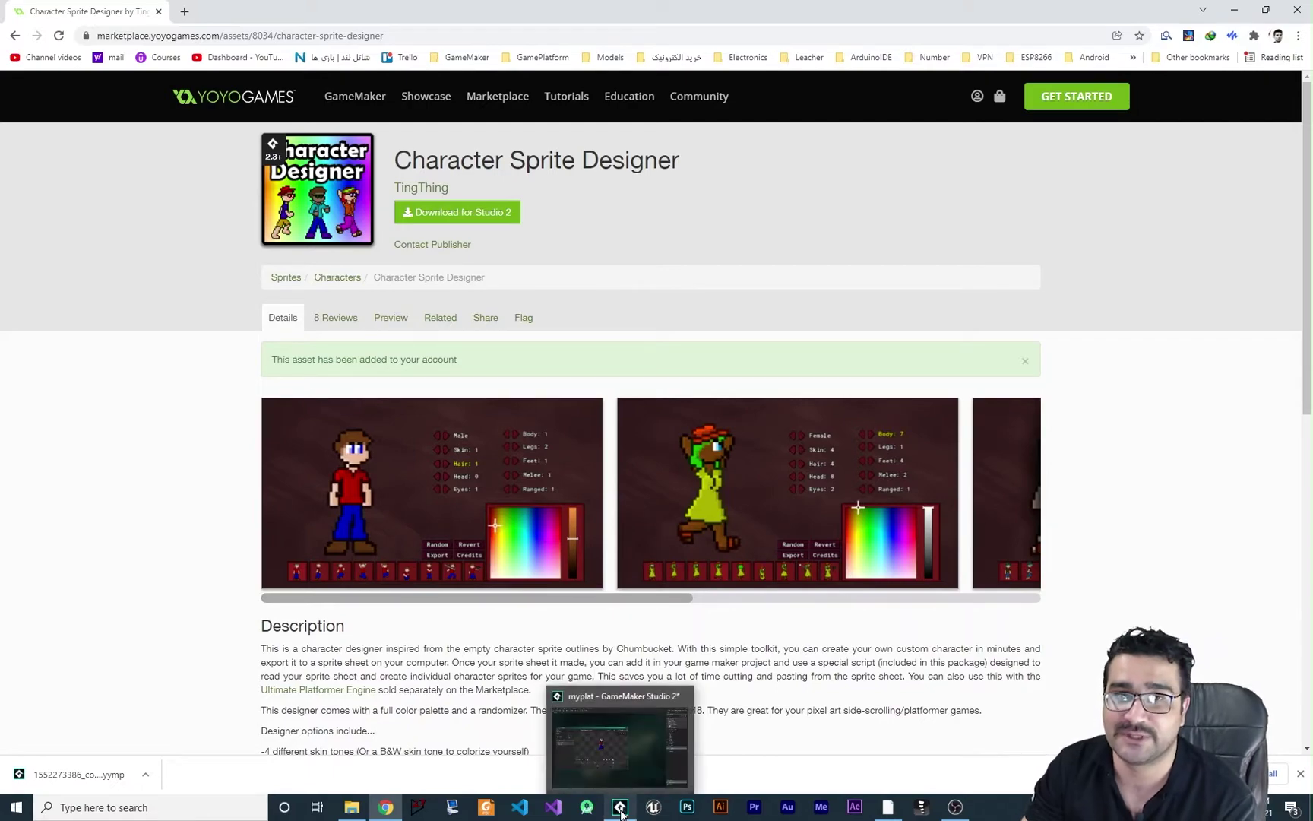
click(621, 808)
drag(574, 247, 557, 234)
click(389, 807)
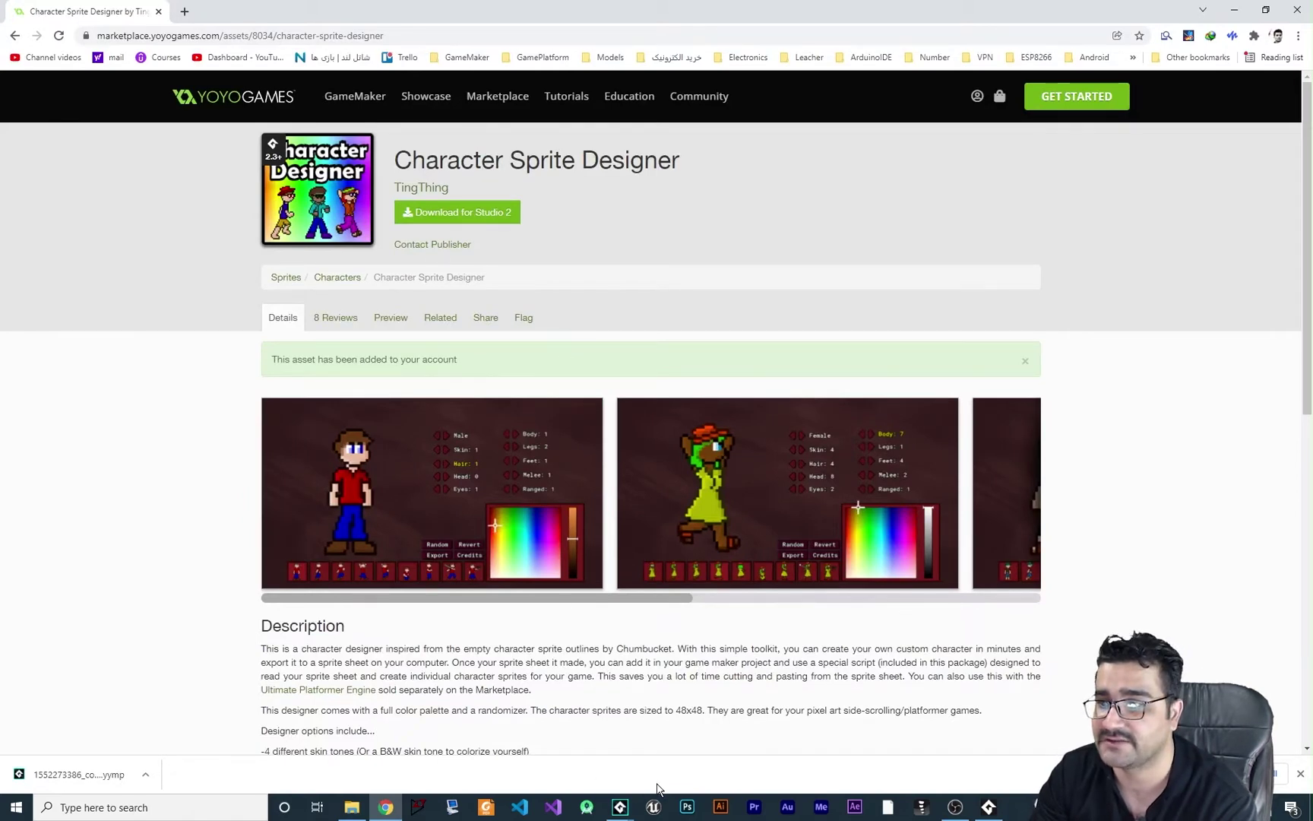
click(986, 808)
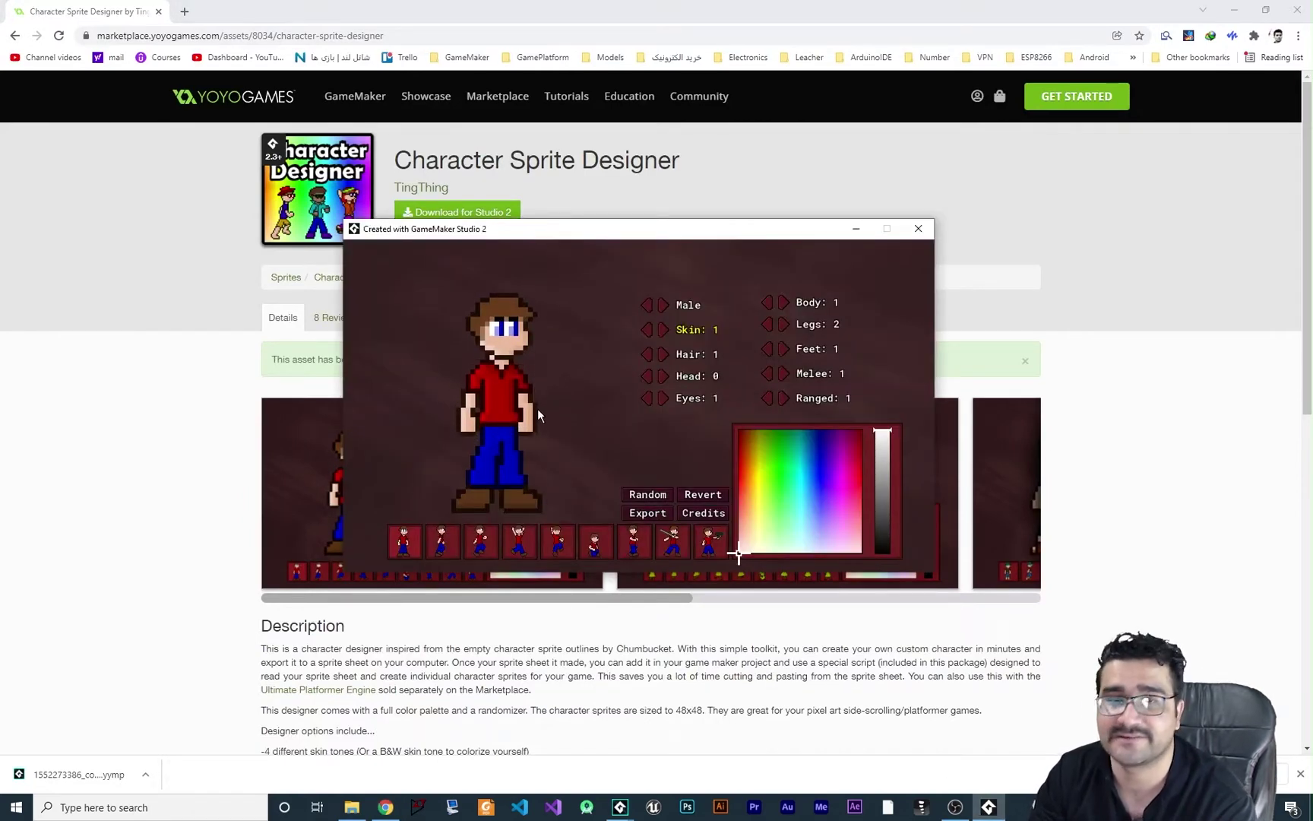
Step: Try the Female option and skin 3 on the character, returning to Male and skin 1
click(664, 306)
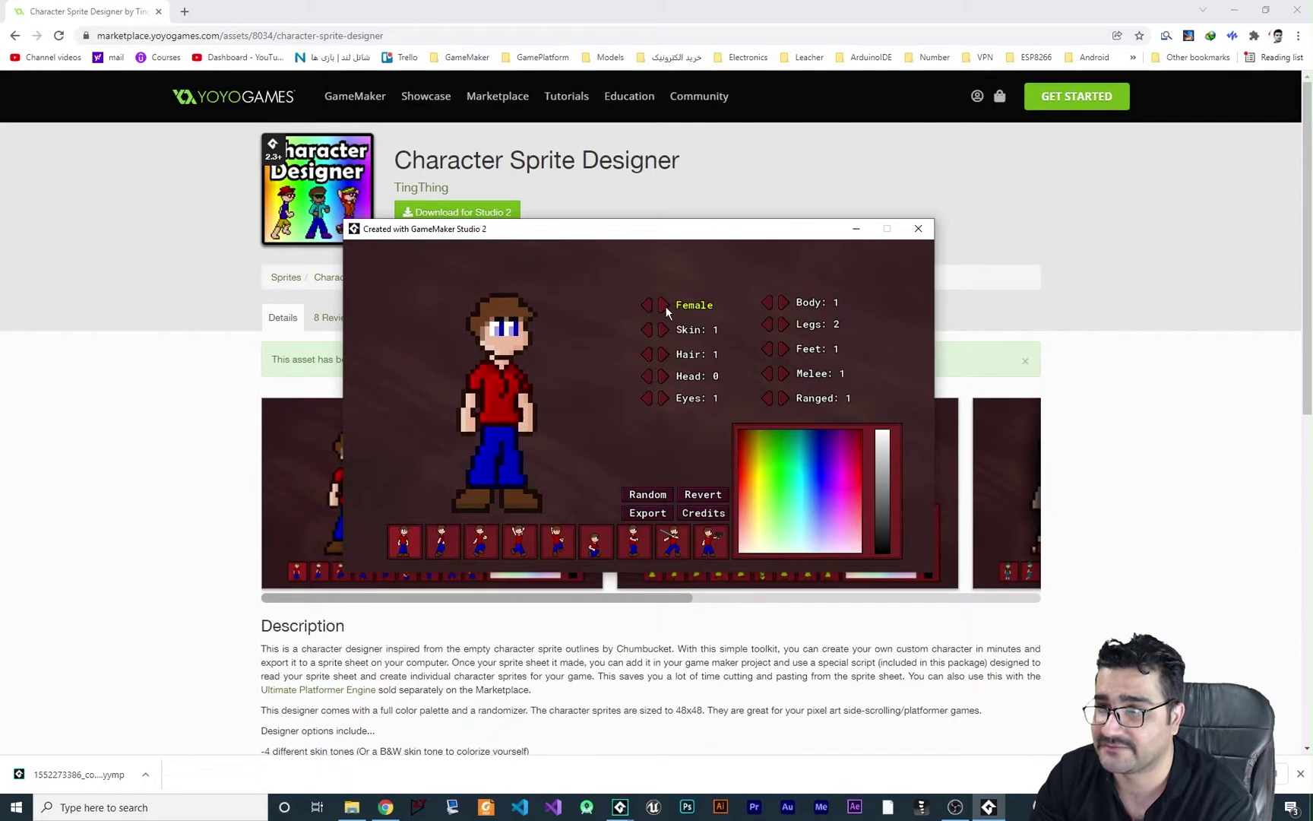
click(662, 307)
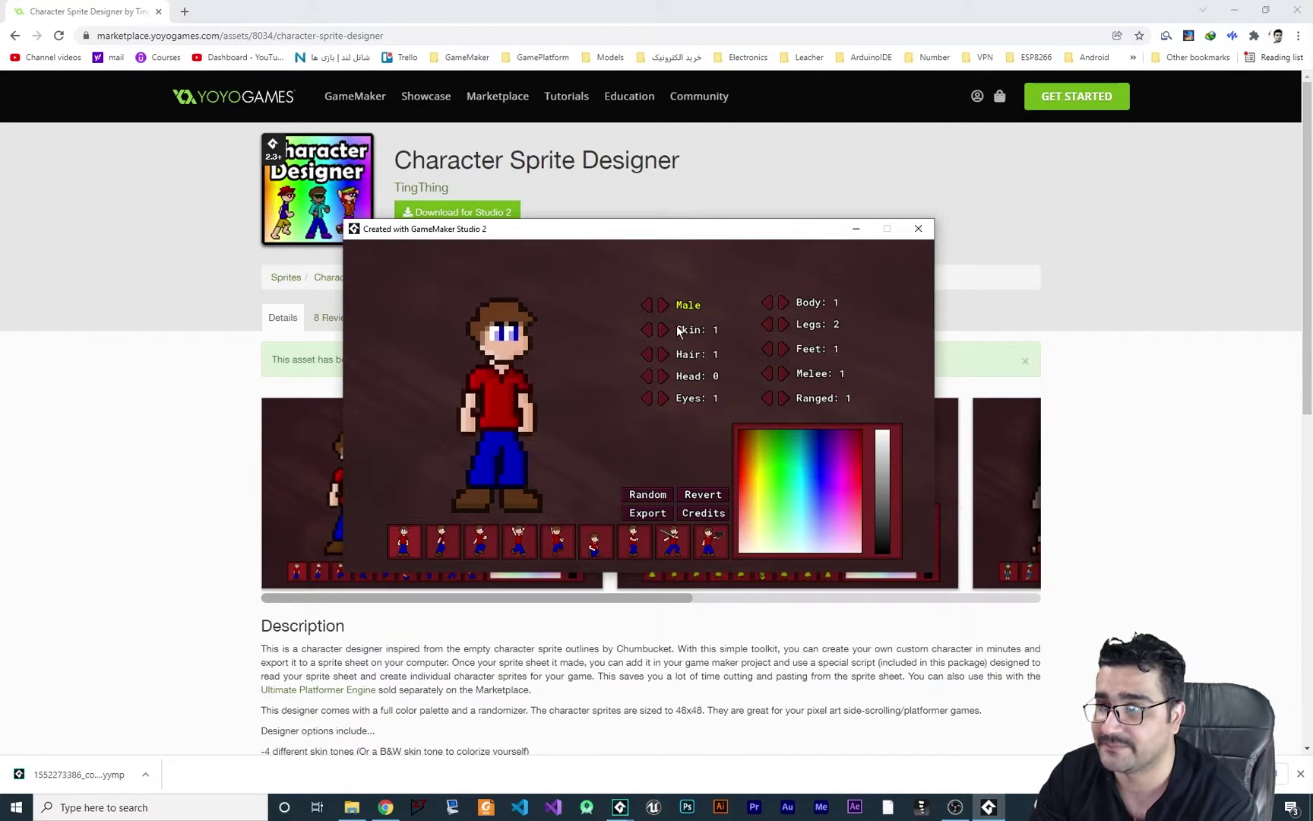
click(662, 329)
click(662, 329)
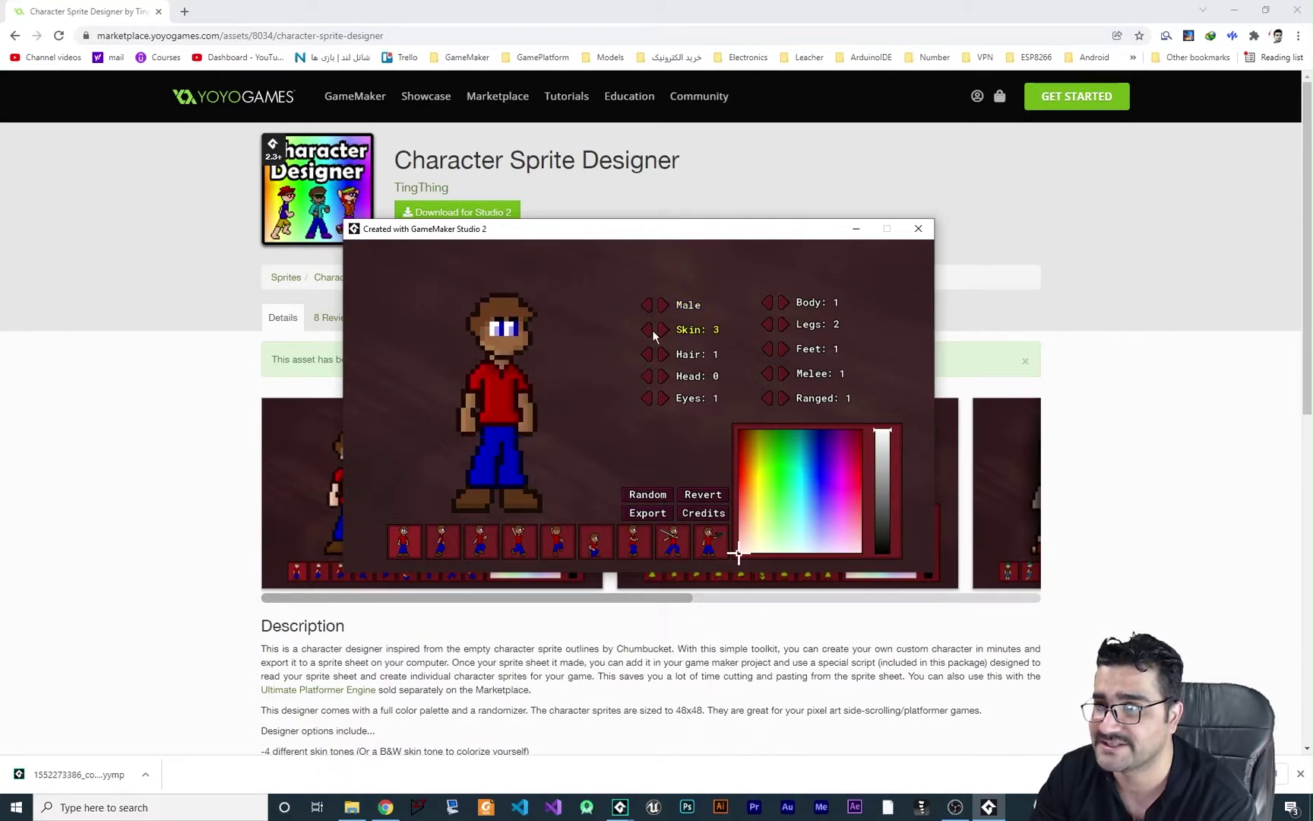
click(651, 329)
click(651, 329)
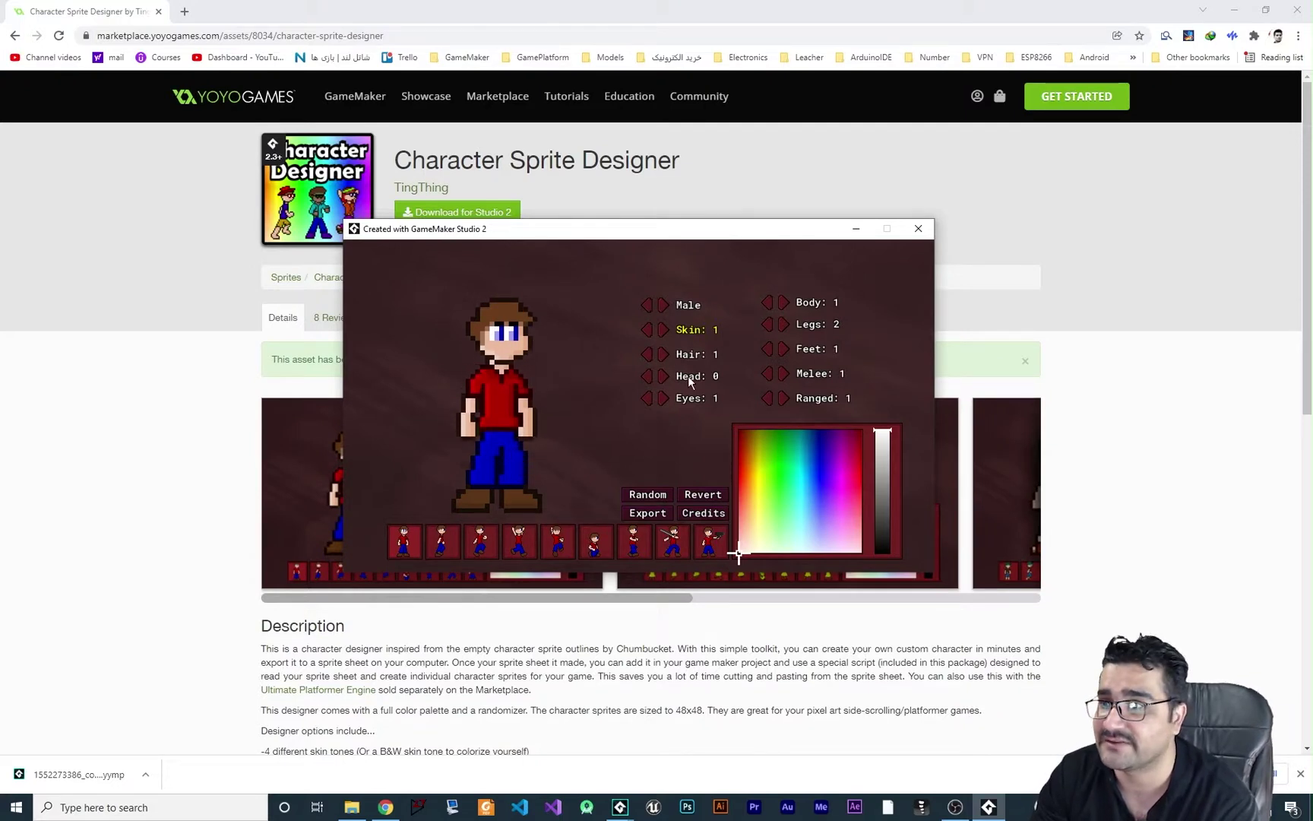
Step: Set the character's body to style 3 and recolour it dark green
click(783, 304)
click(783, 303)
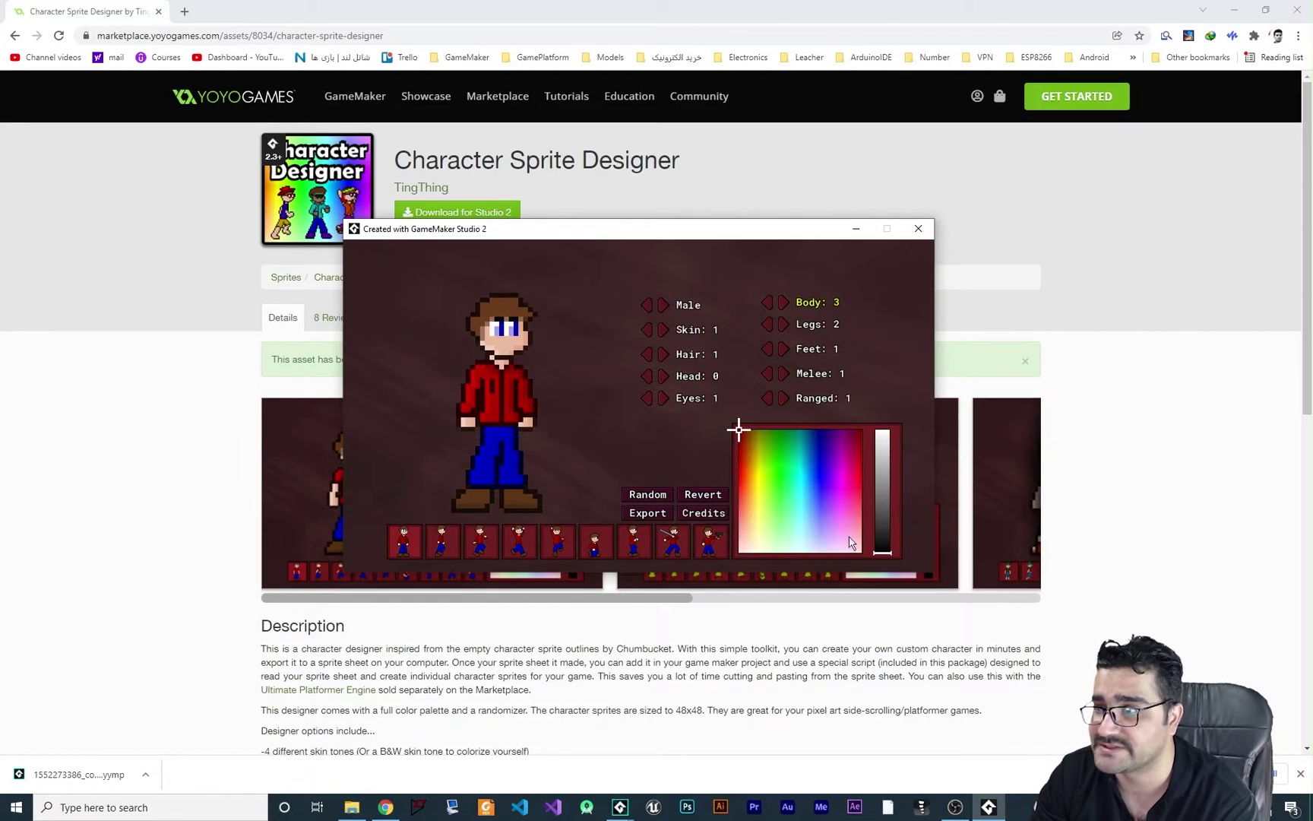
mouse_move(799, 460)
mouse_down()
mouse_move(791, 447)
mouse_move(816, 473)
mouse_move(790, 470)
mouse_up()
click(879, 485)
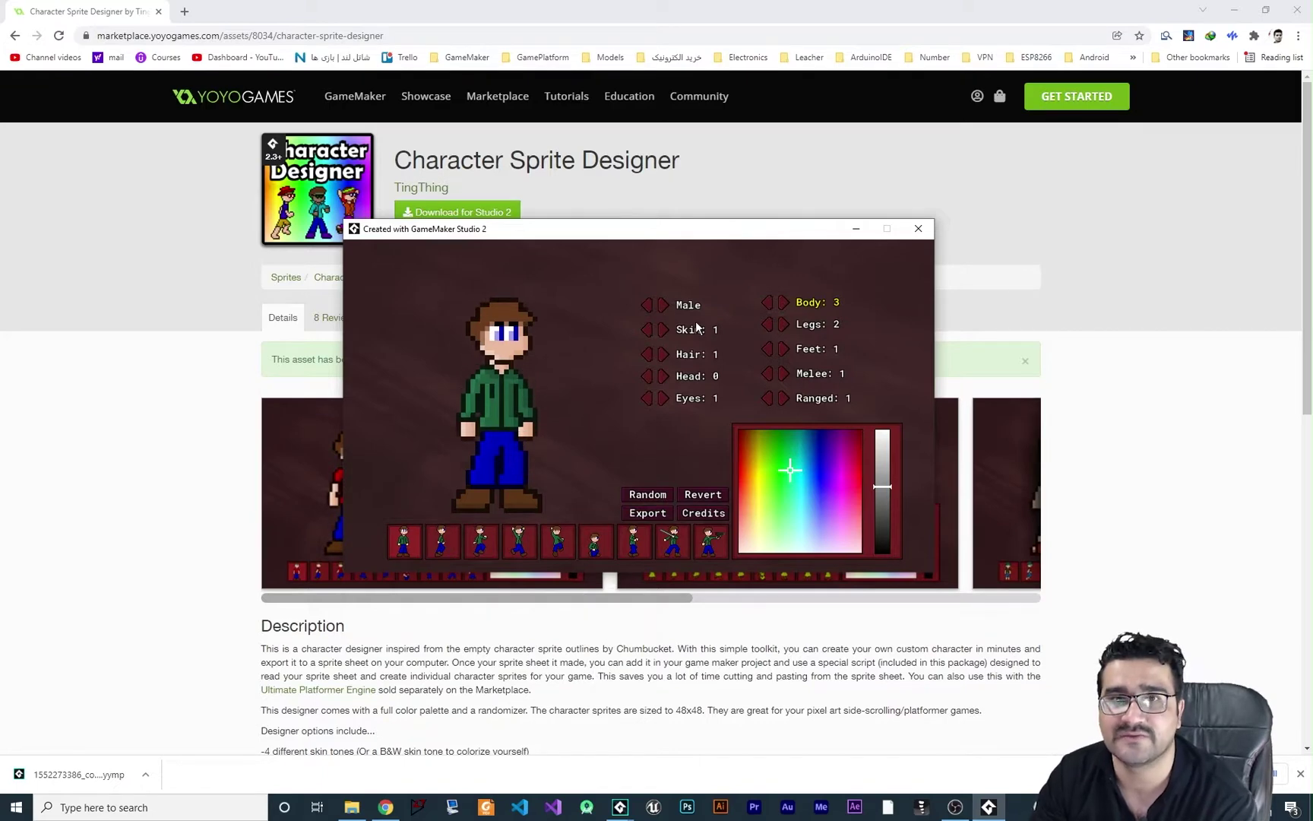
Step: Export the character's sprite sheet to the GameMakerStudio2 folder as plyaer.png
click(658, 516)
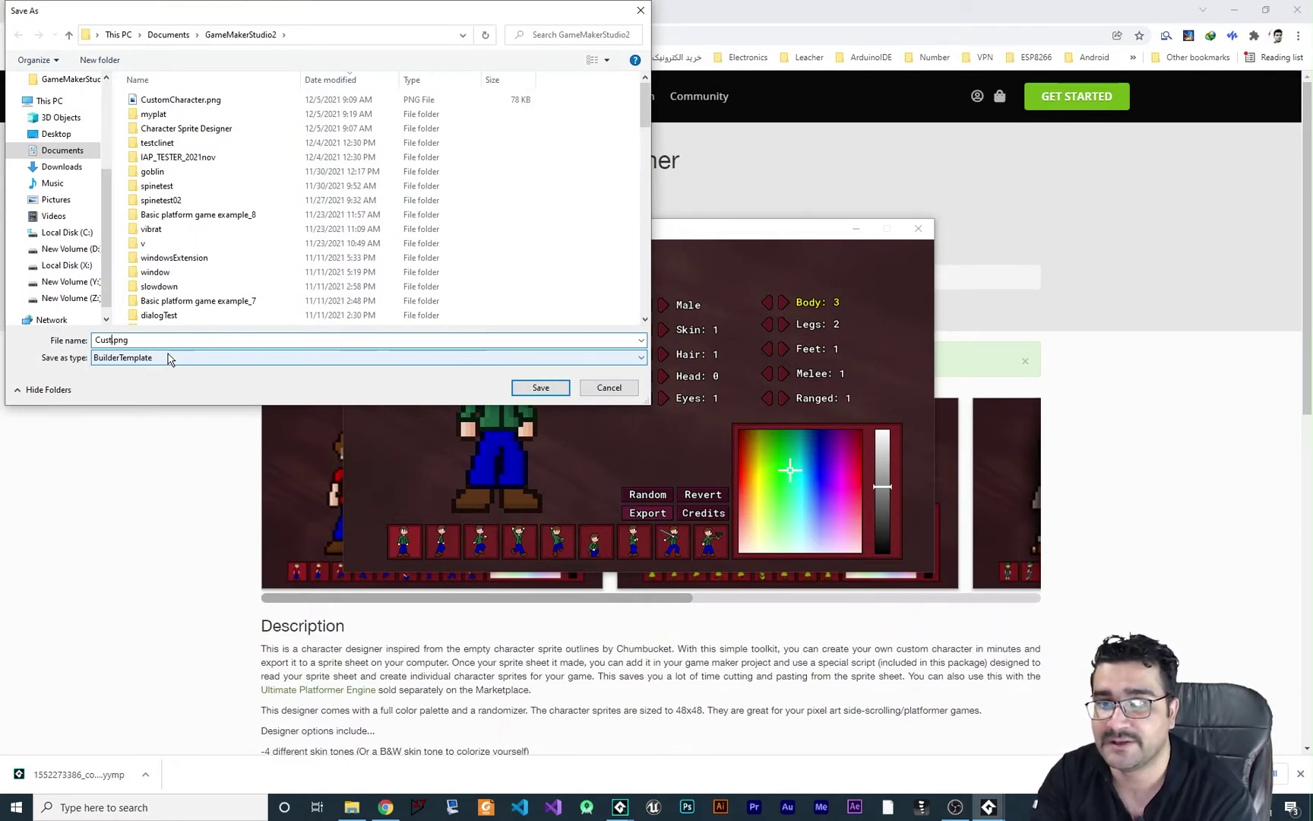
text(pl)
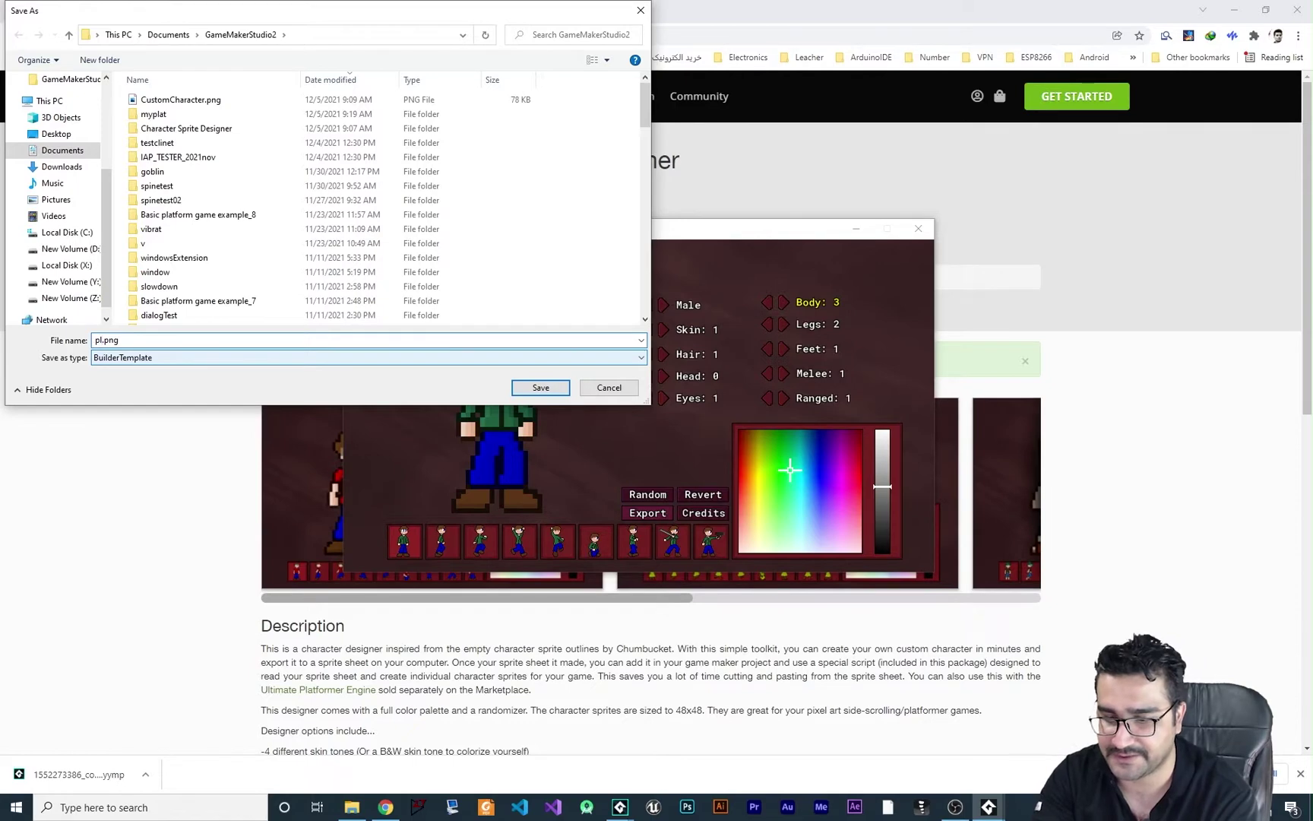
text(yaer)
key(Return)
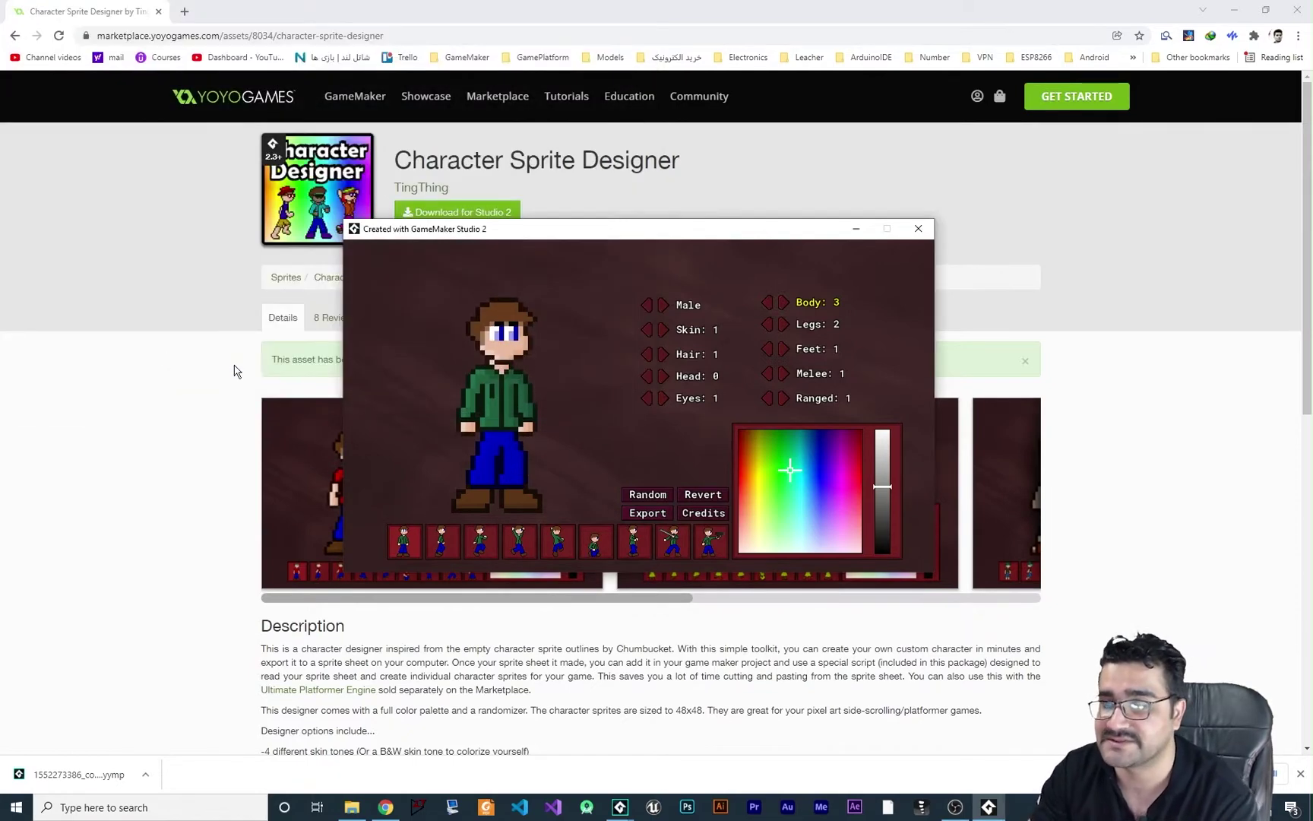
Step: Examine the animation rows of the exported plyaer.png sprite sheet in the image viewer, from Walk down to Duck and Skid
click(855, 228)
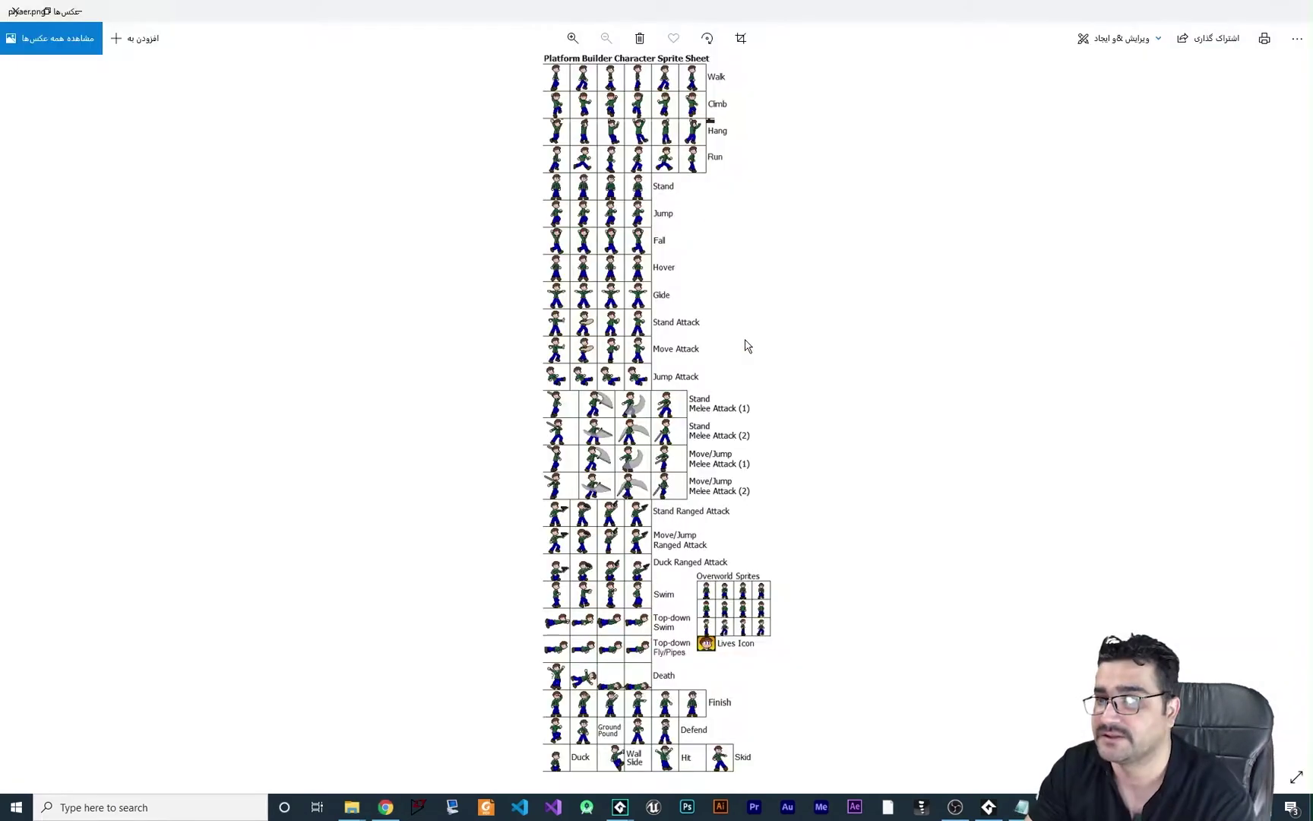
scroll(663, 254, up, 5)
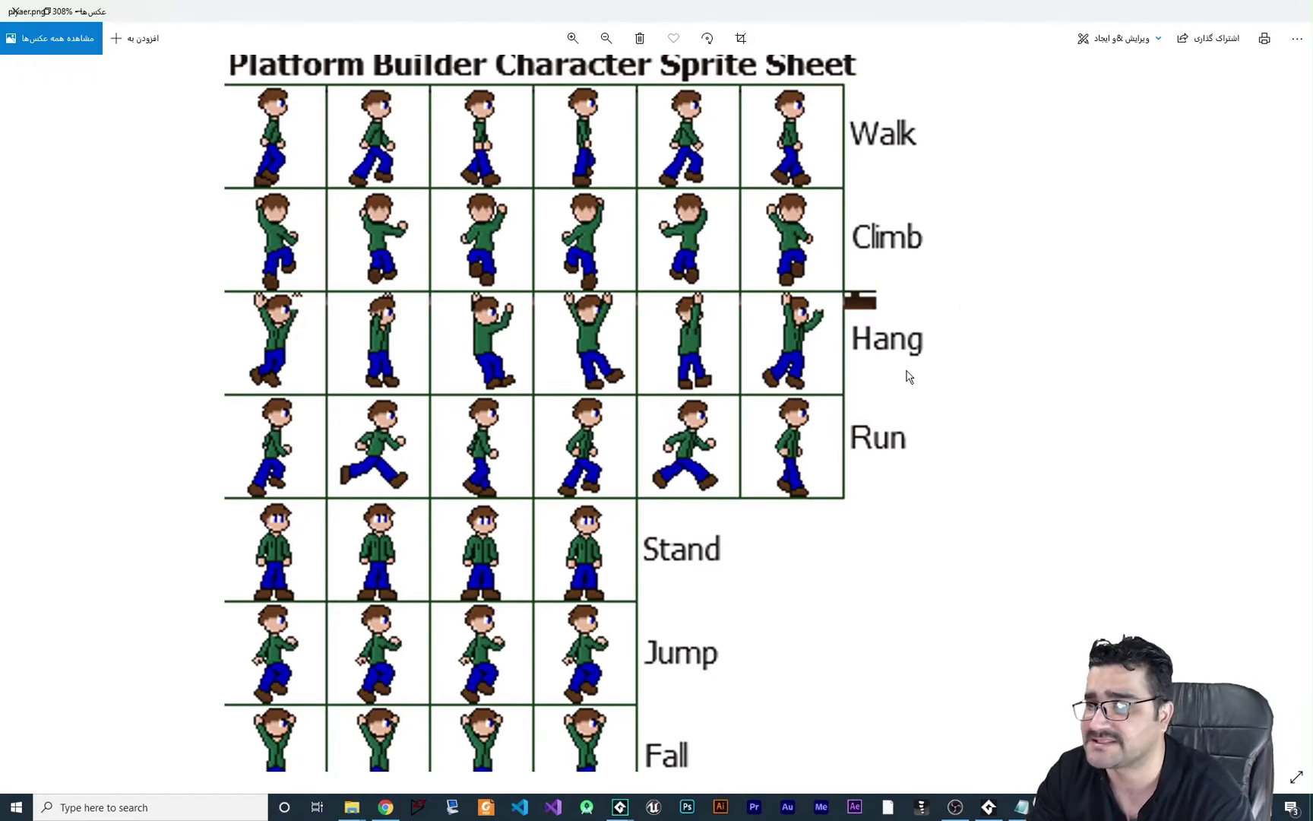
scroll(868, 569, down, 4)
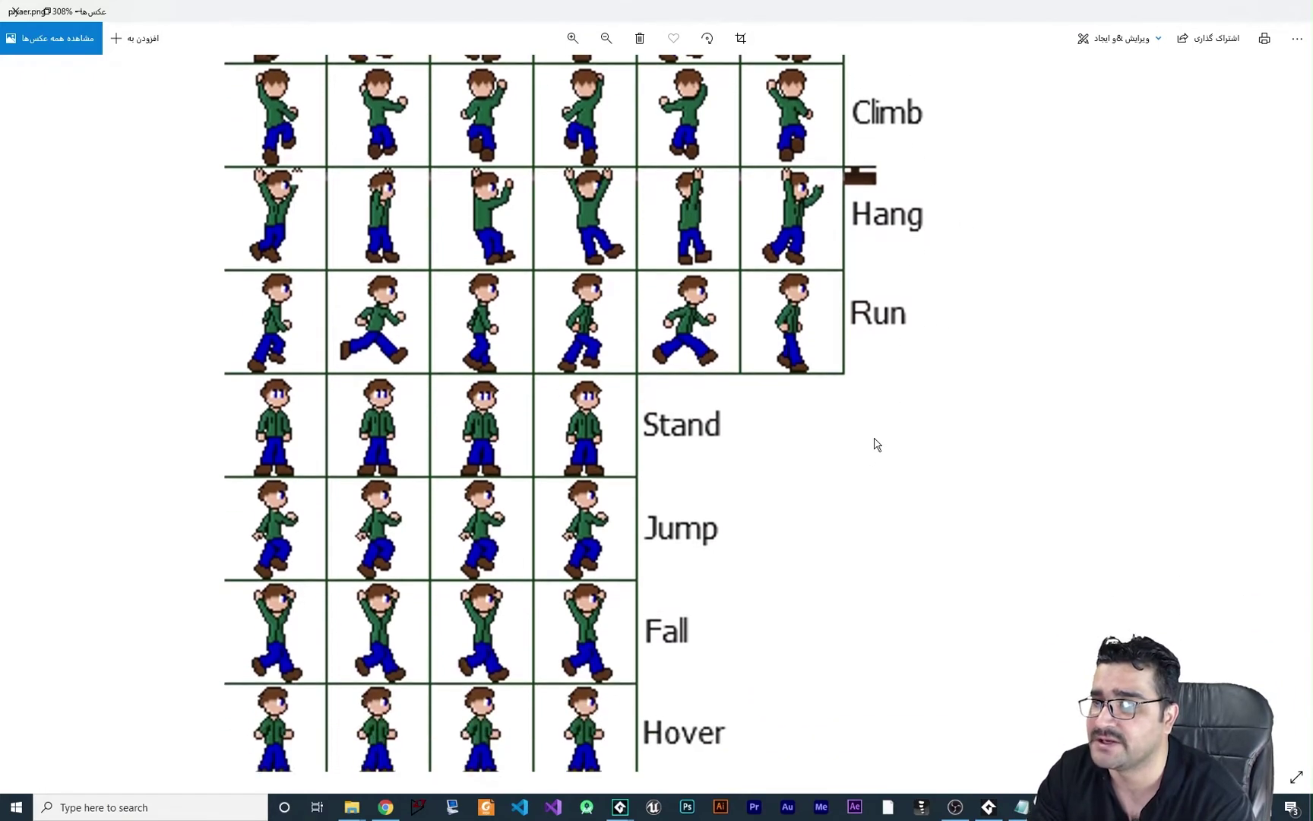
drag(844, 522, 826, 363)
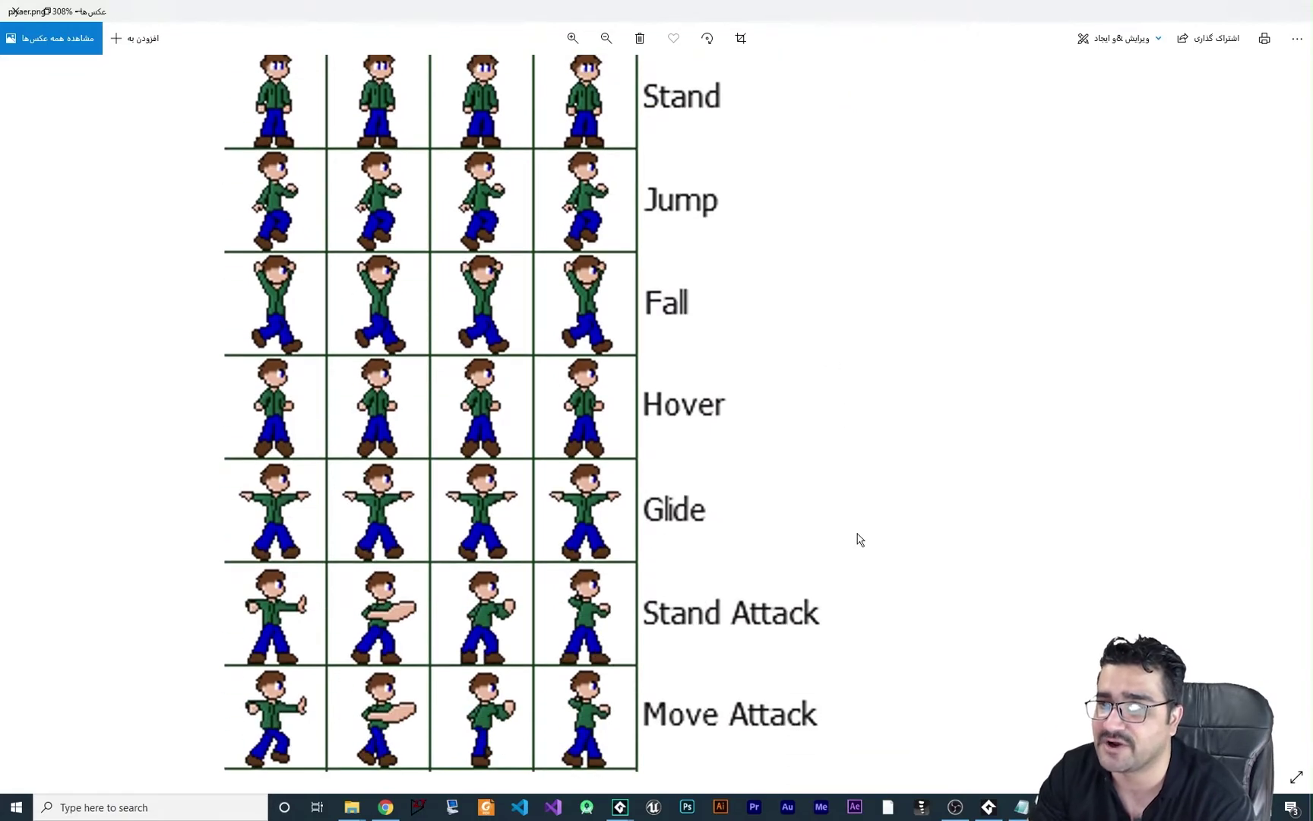
drag(856, 537, 857, 414)
drag(884, 598, 868, 465)
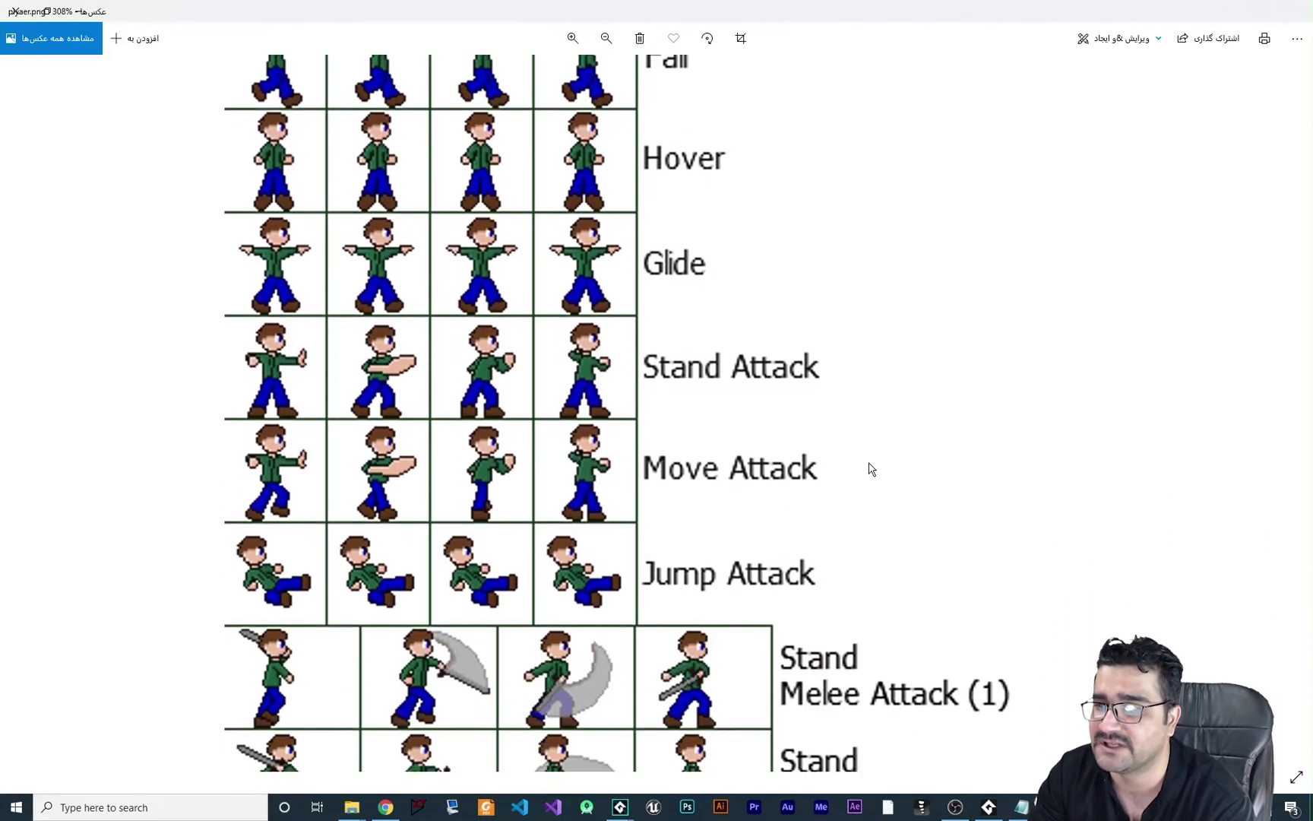
drag(872, 534, 870, 440)
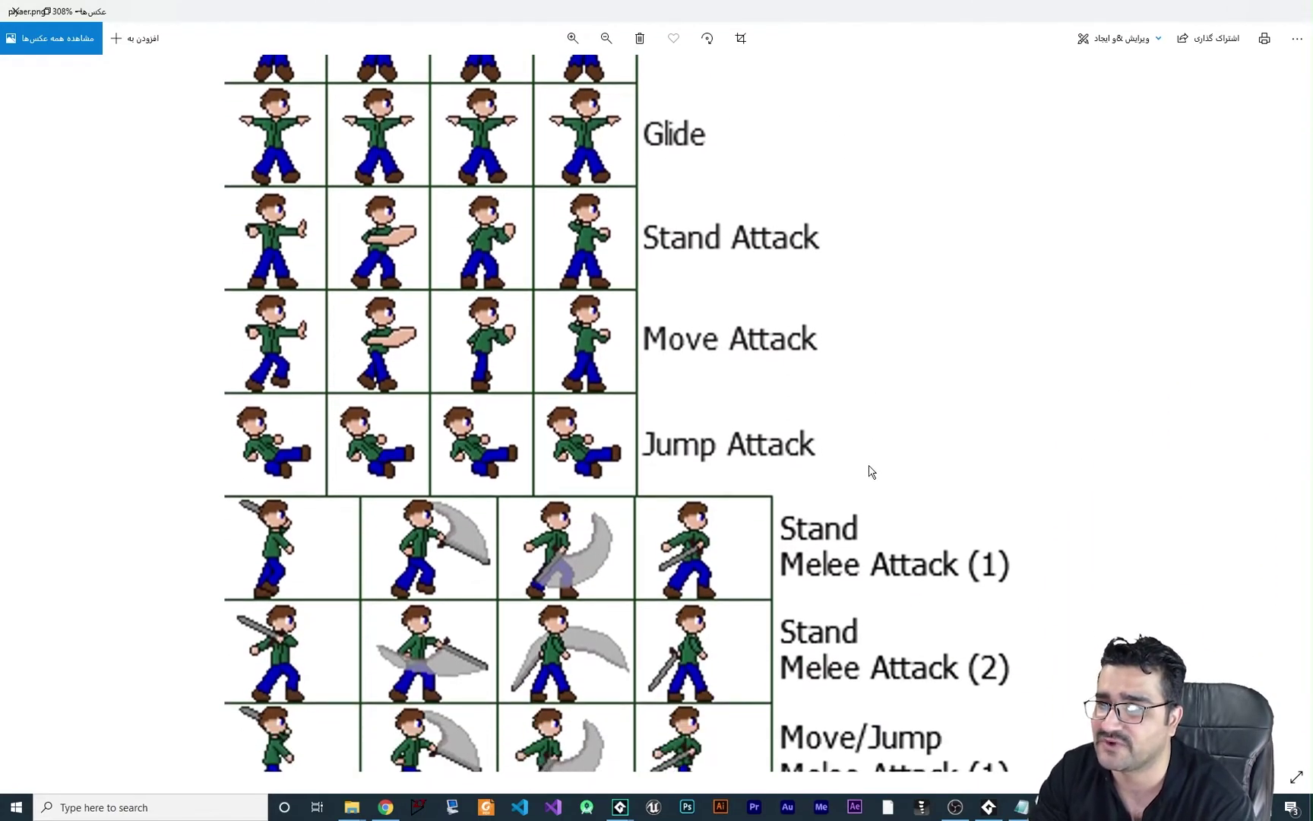
drag(871, 495, 862, 372)
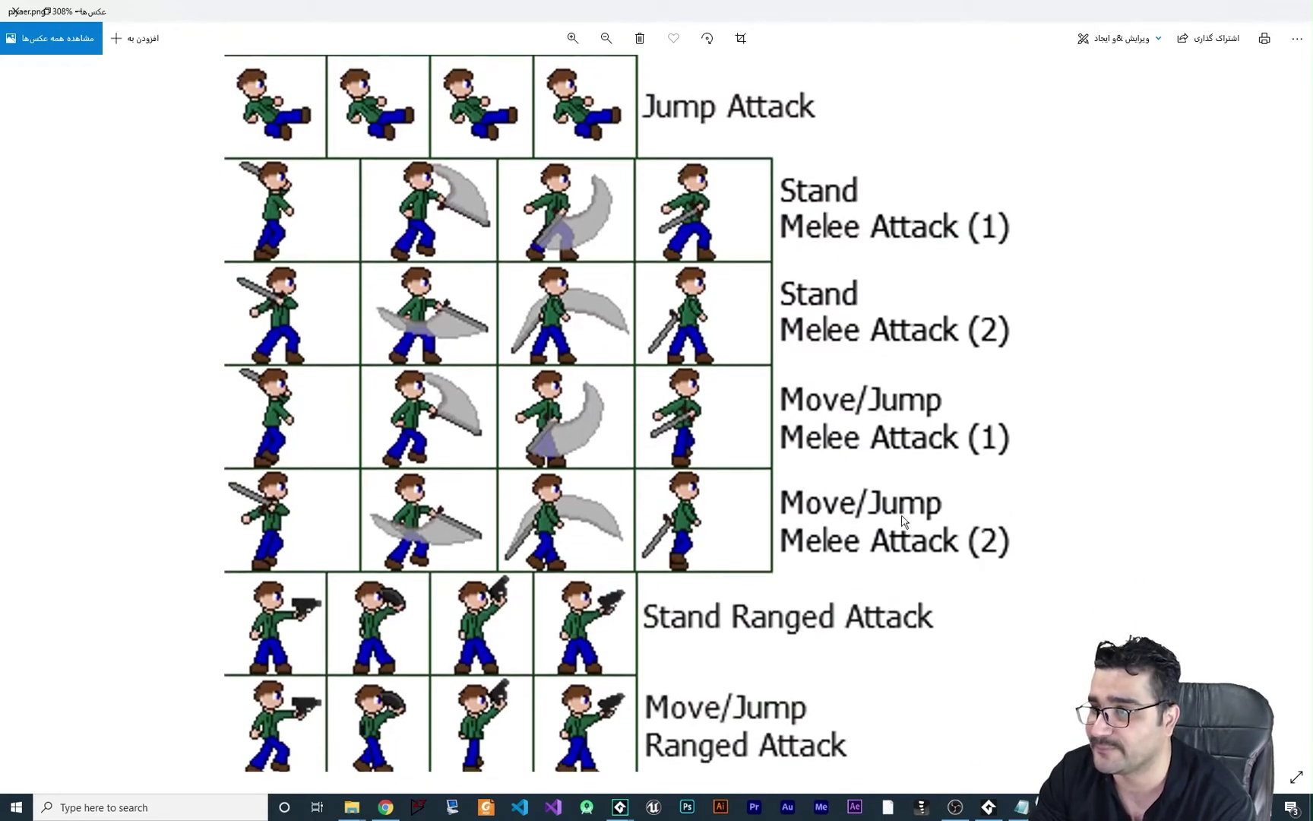
drag(899, 688, 908, 345)
drag(727, 593, 740, 487)
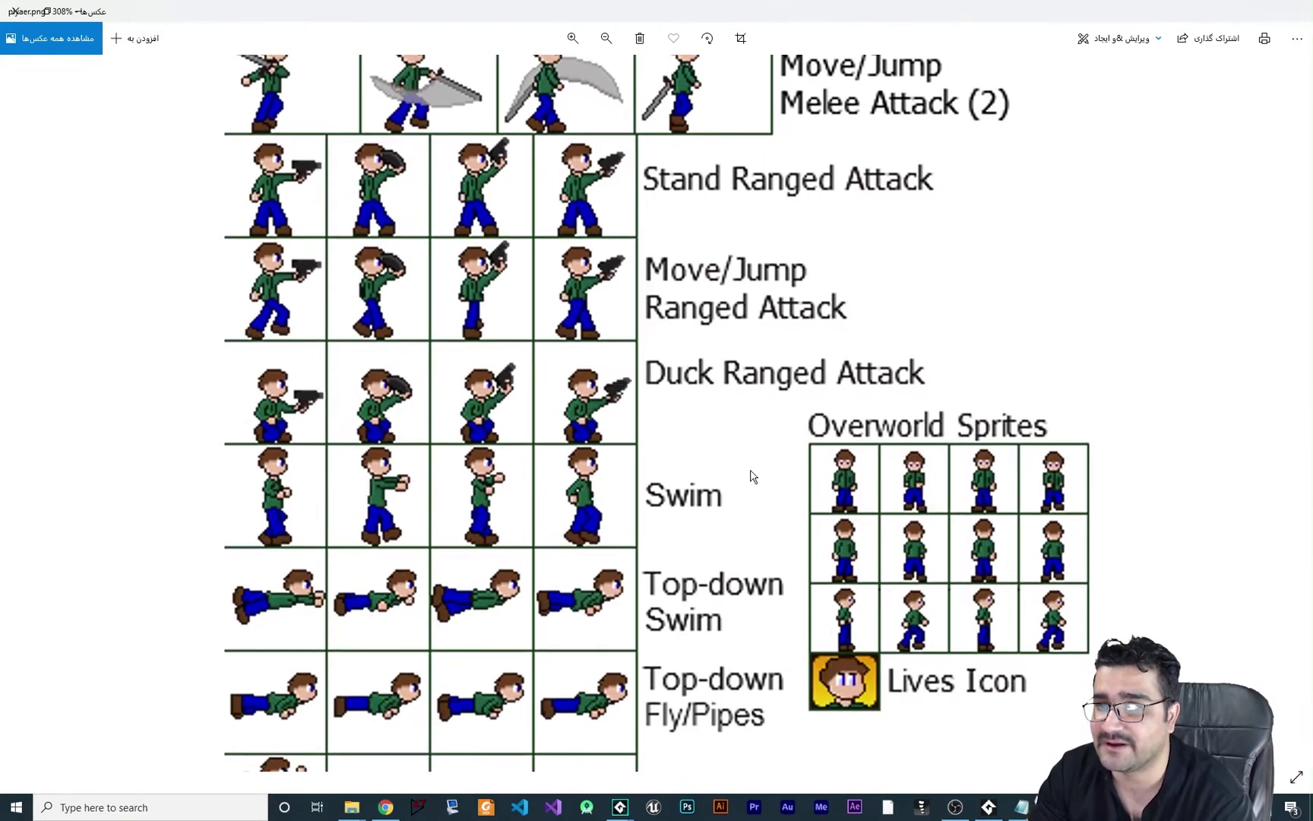
drag(756, 547, 771, 416)
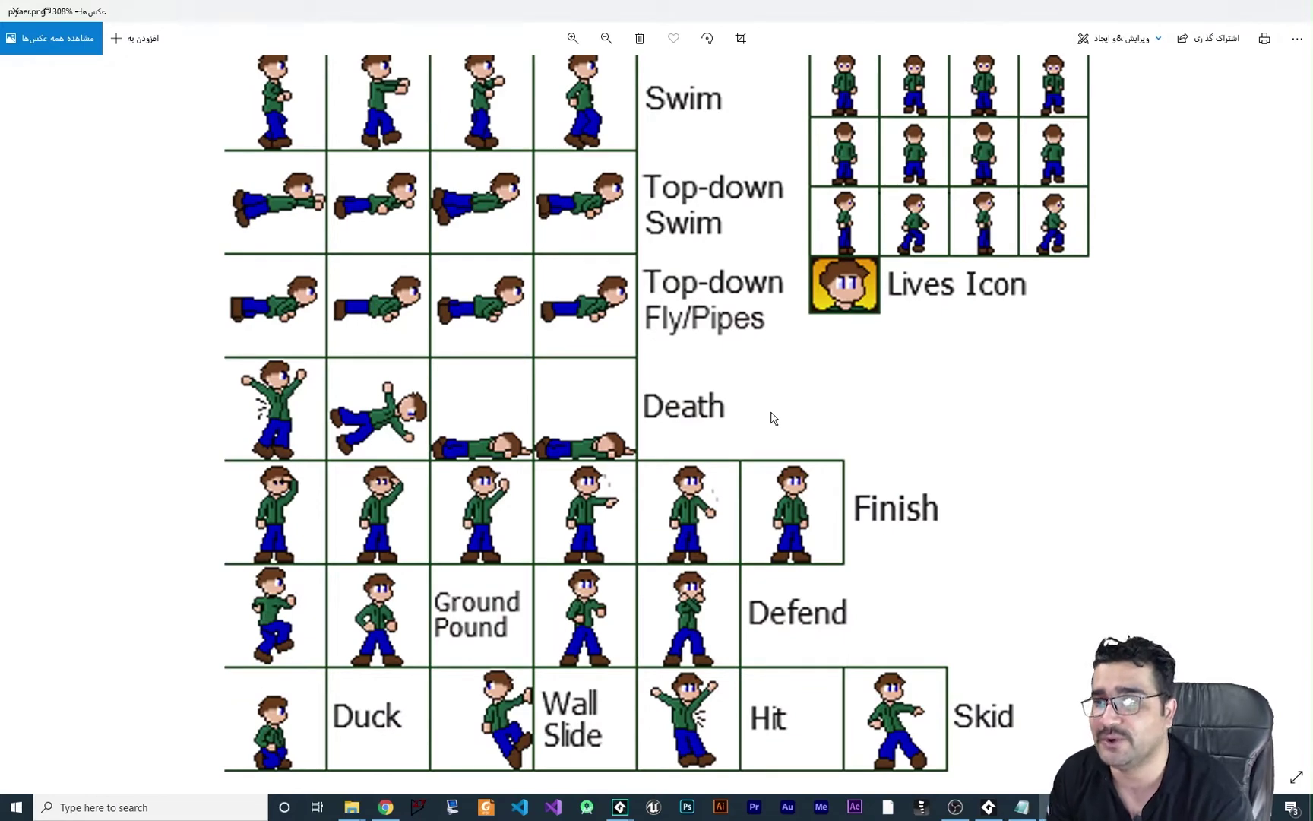
Step: Switch to GameMaker Studio 2 and create a new GameMaker Language project named spriteexample
key(alt+Tab)
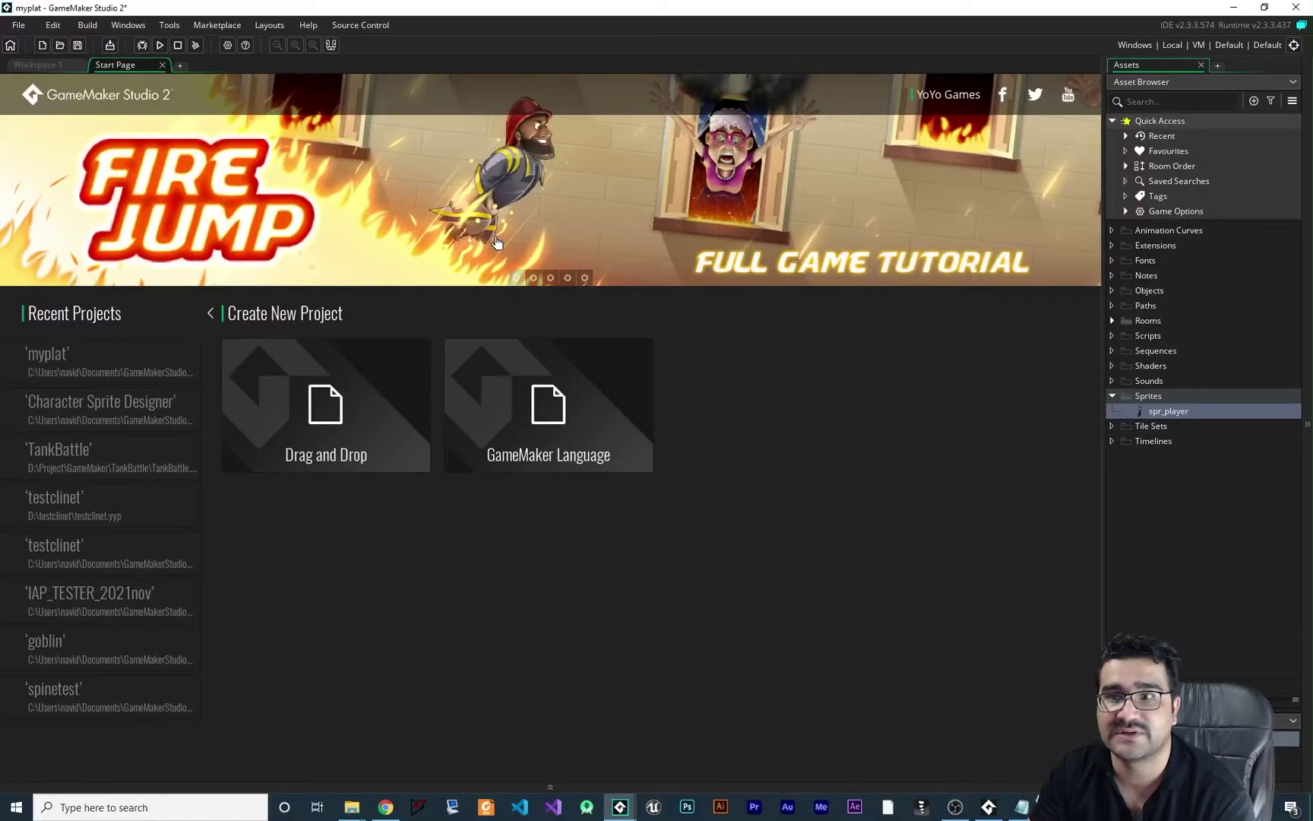
click(531, 418)
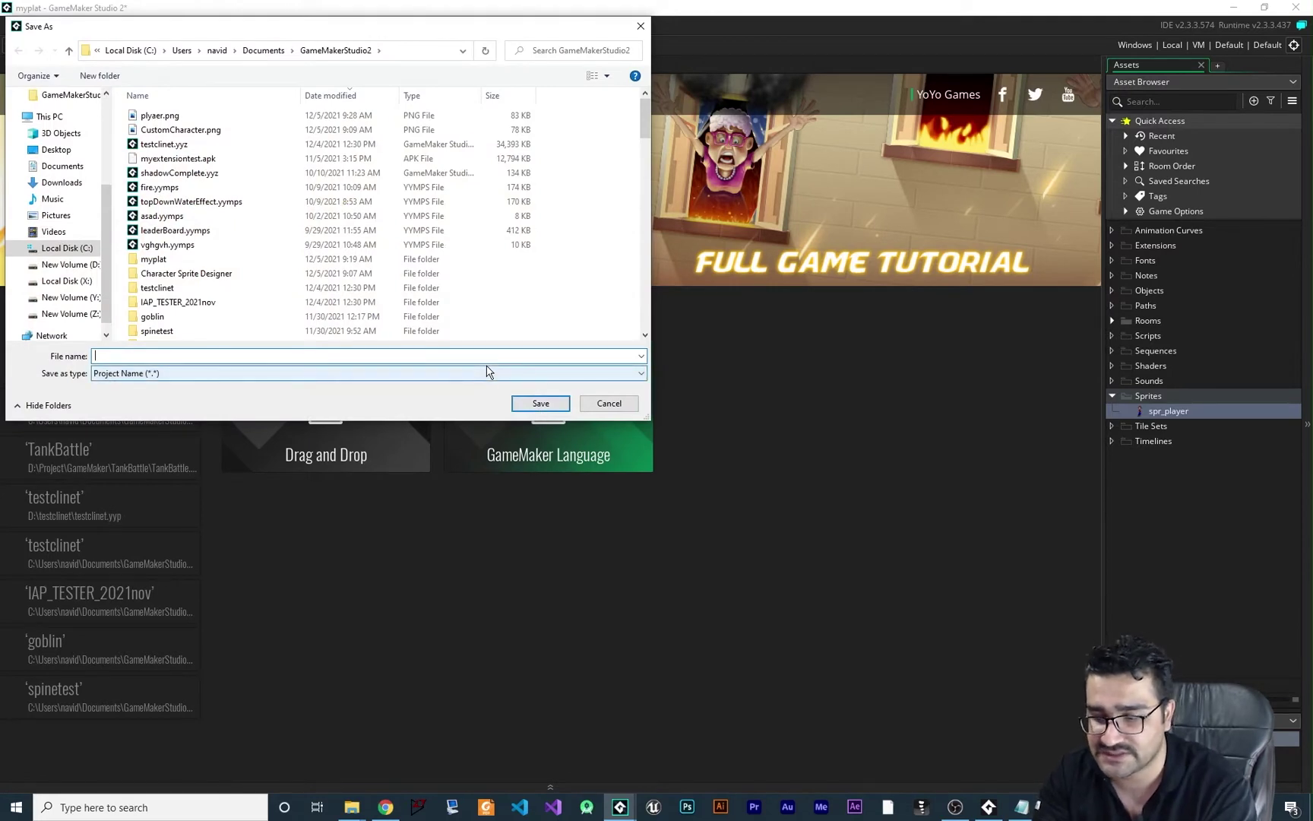
text(spritee)
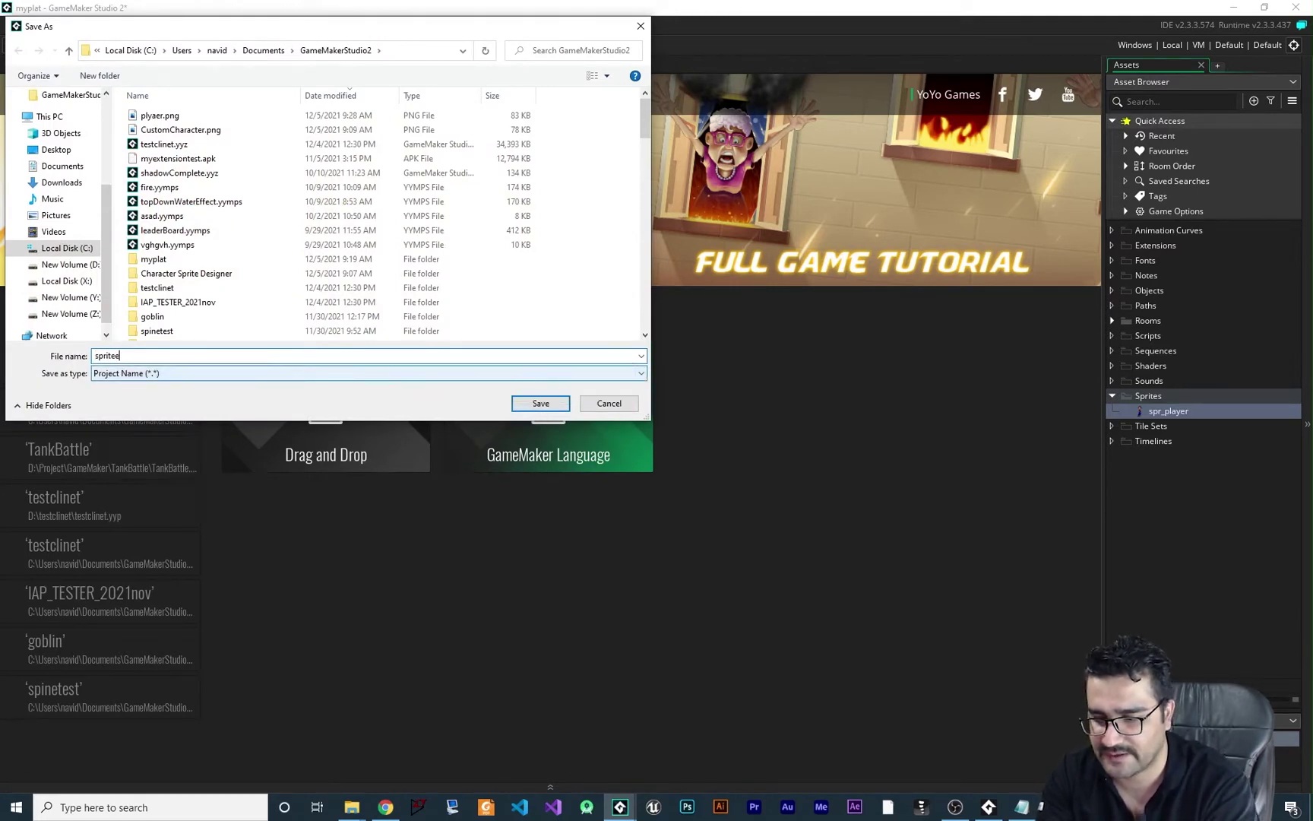
text(xample)
key(Return)
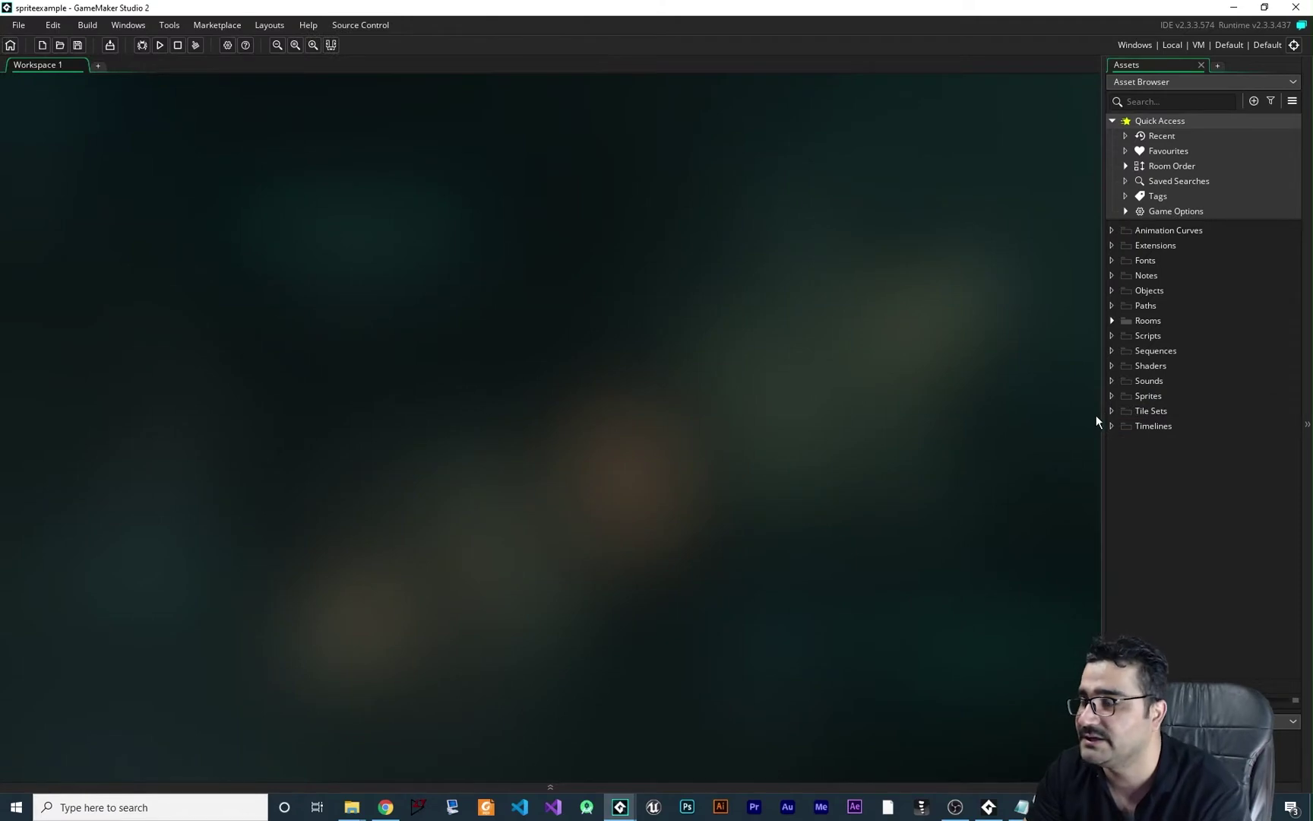
Step: Create a new sprite in the Sprites folder and name it spr_player_walk
right_click(1152, 395)
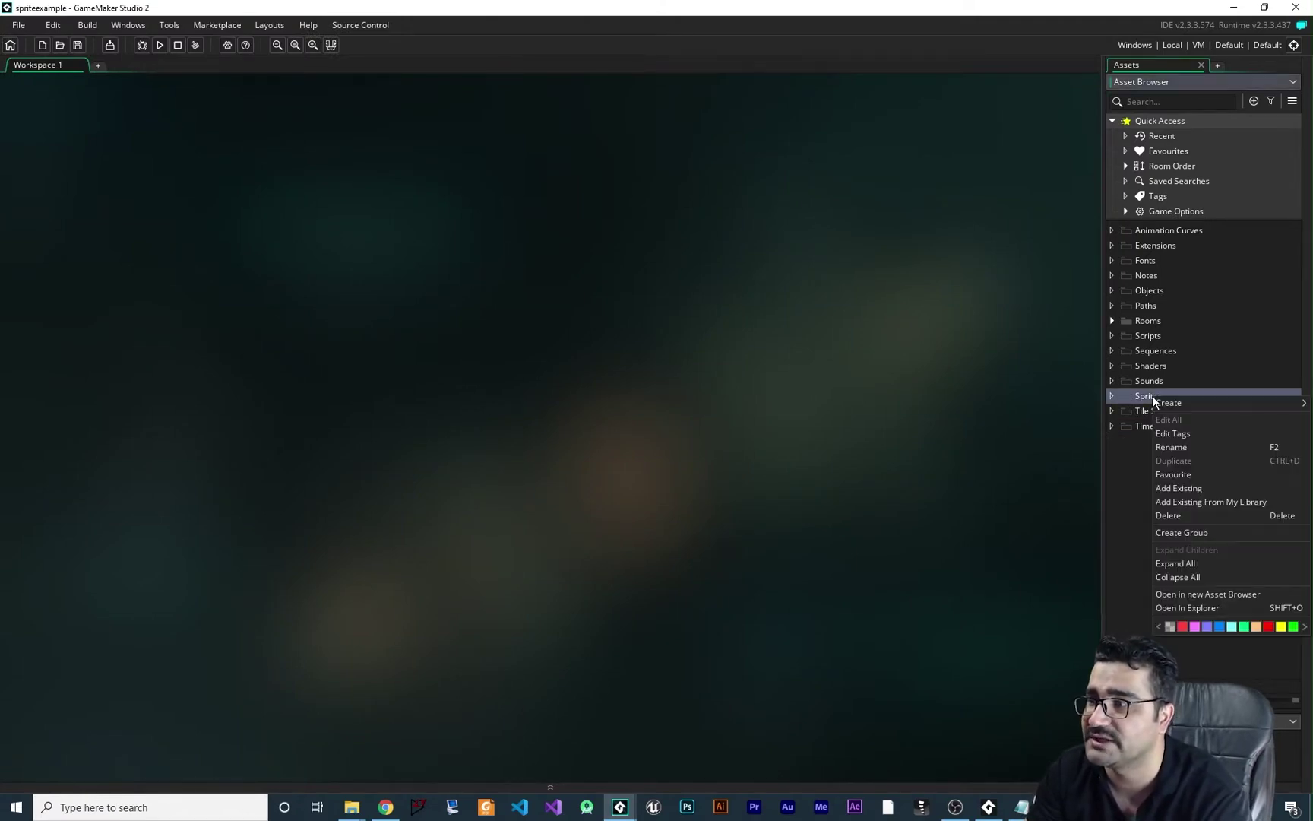
mouse_move(1179, 405)
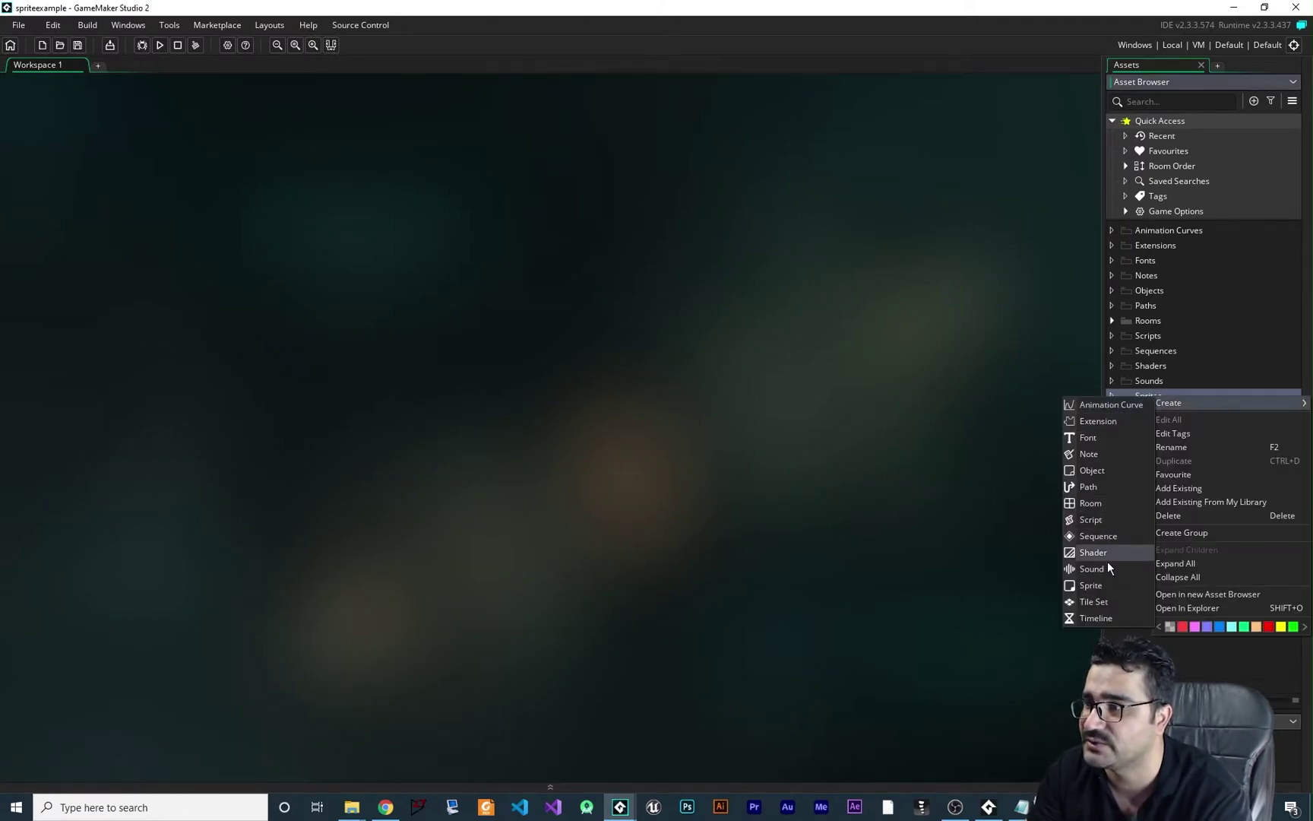
click(1103, 587)
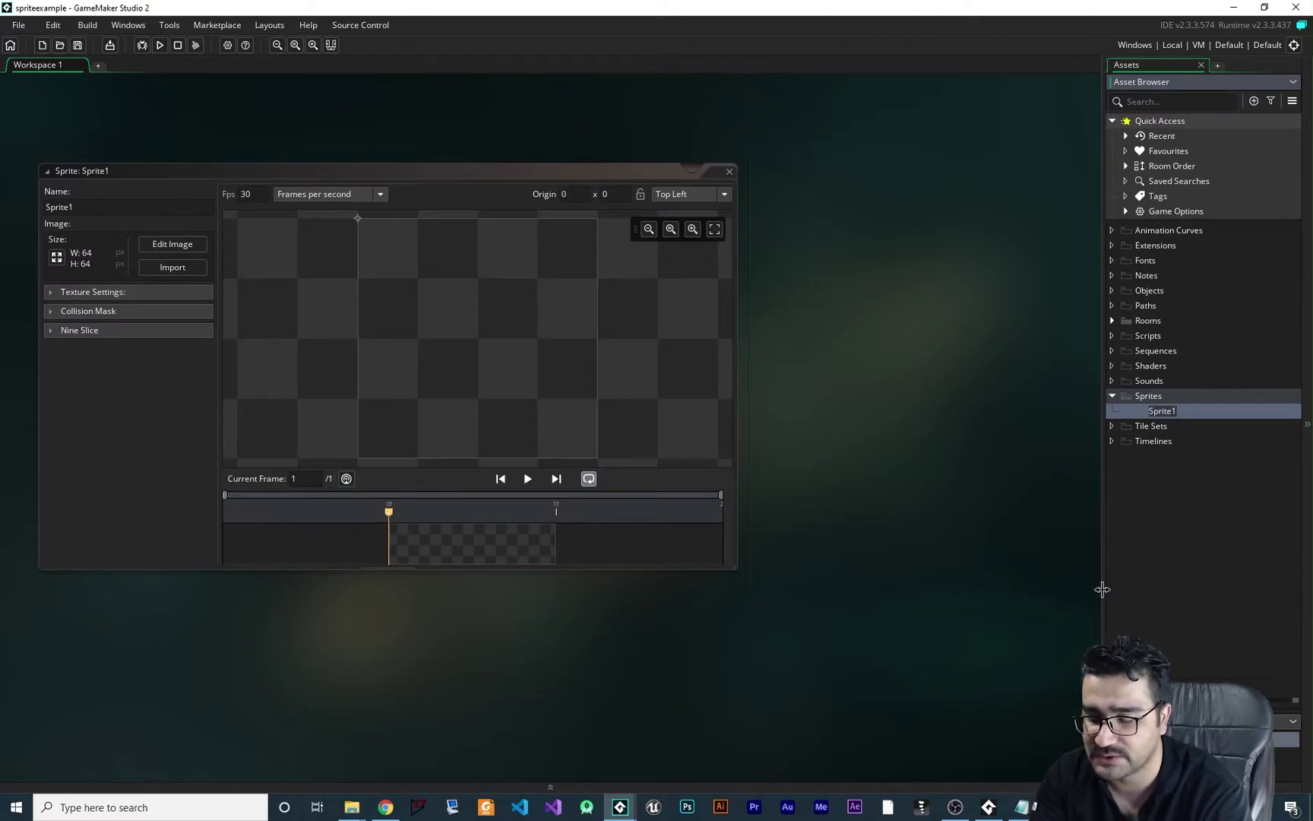
text(spr_pla)
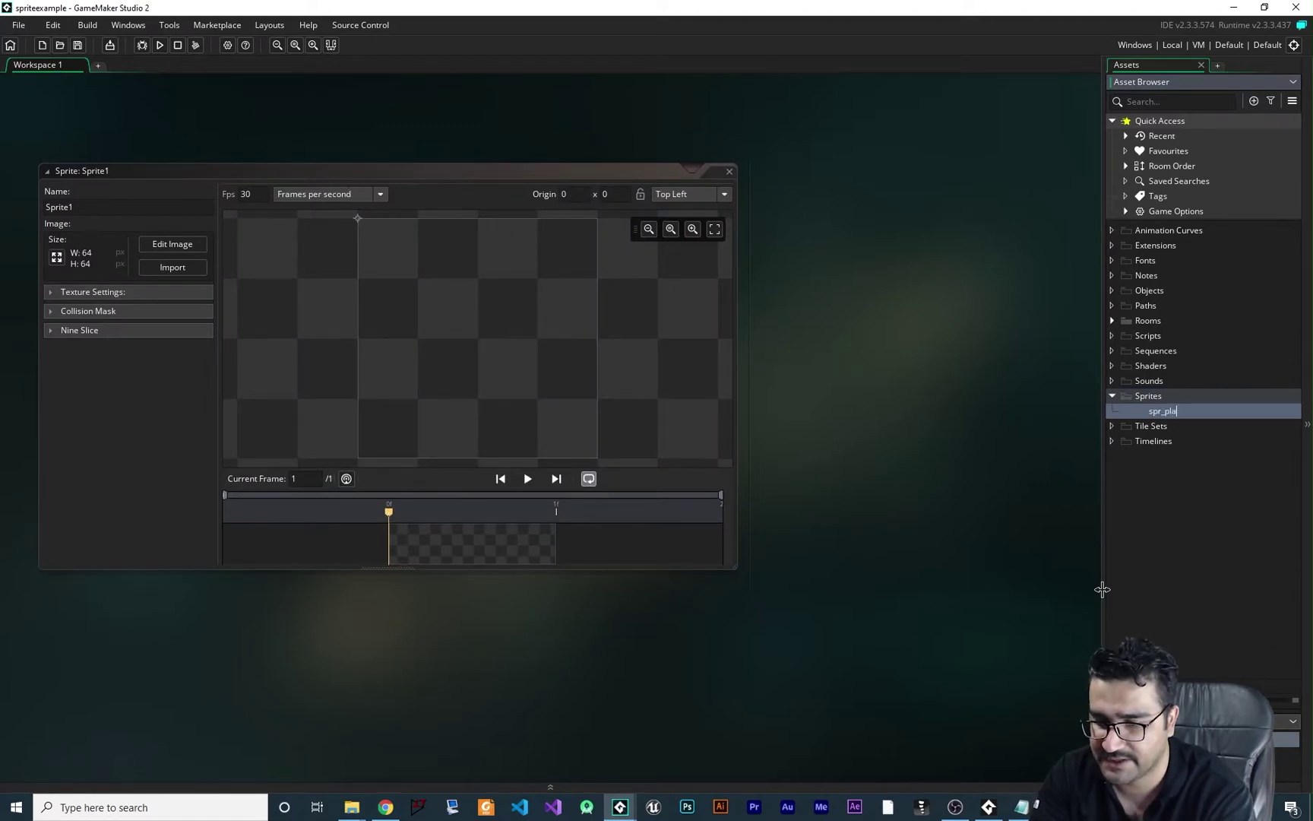
text(yer_)
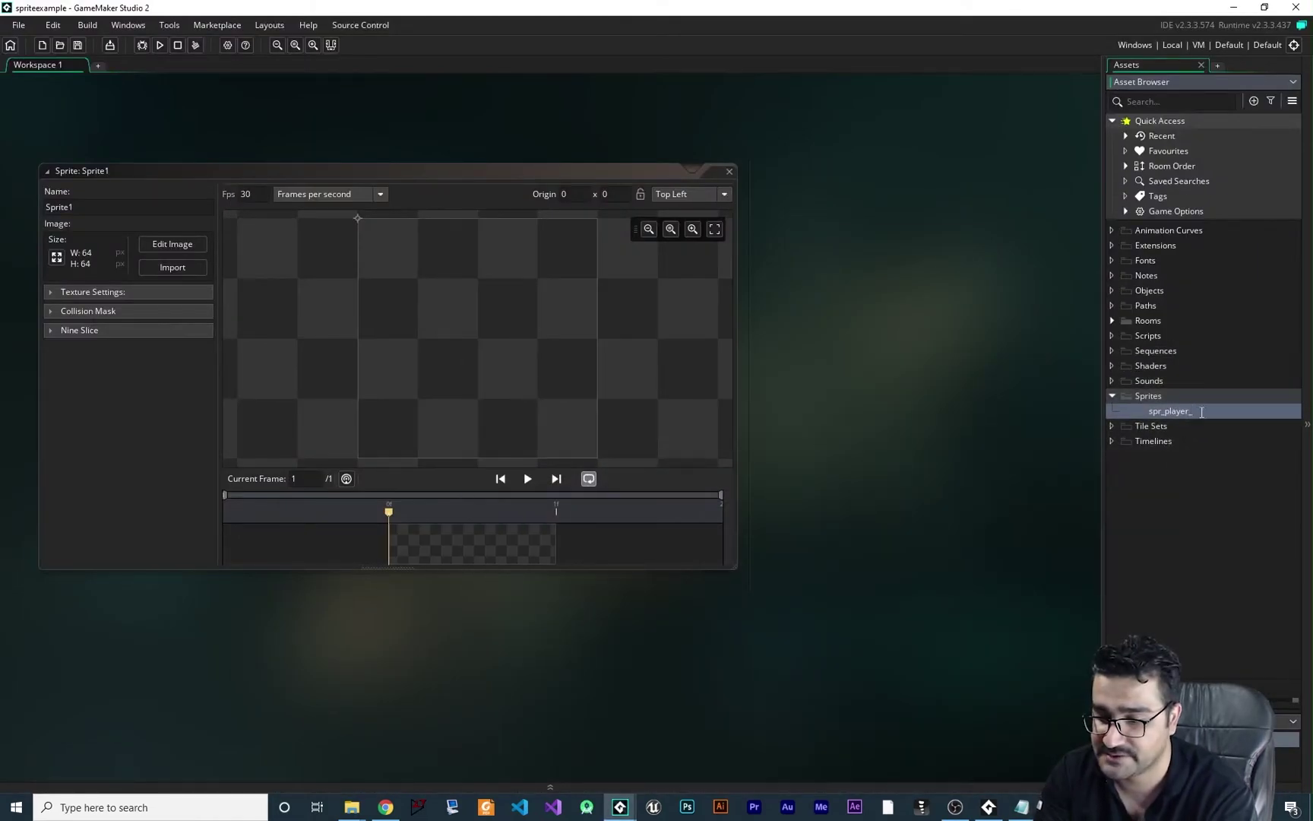
text(walk)
key(Return)
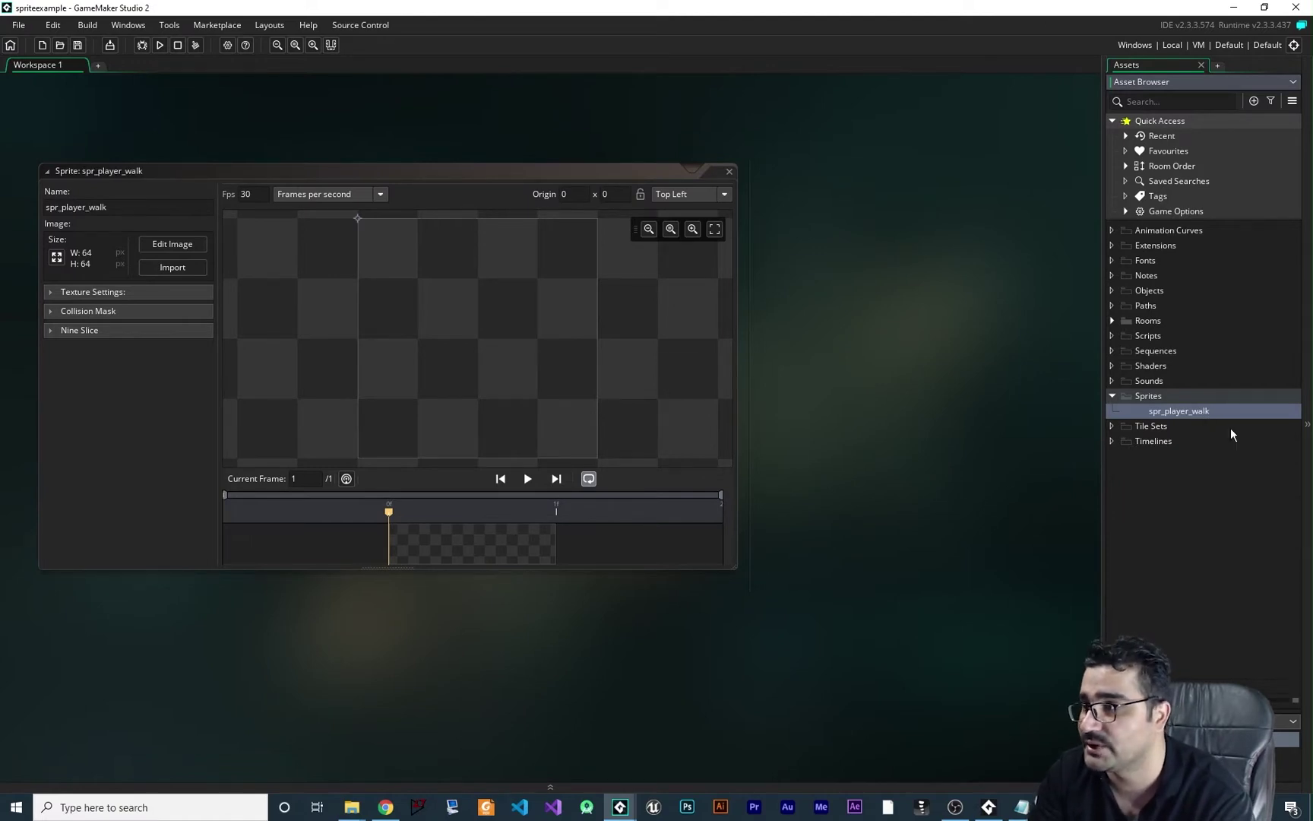
Step: Create a group named player inside Sprites and move spr_player_walk into it
right_click(1149, 396)
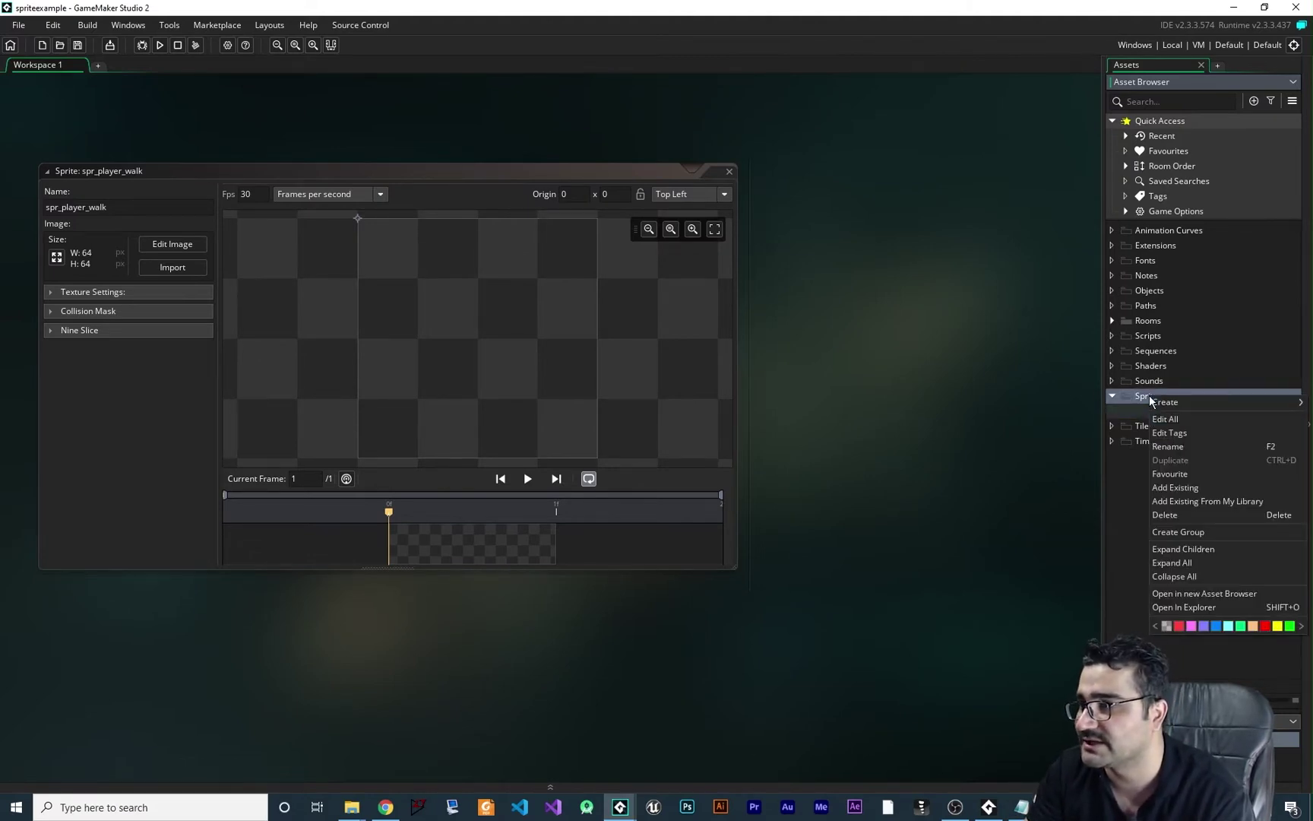
click(1191, 532)
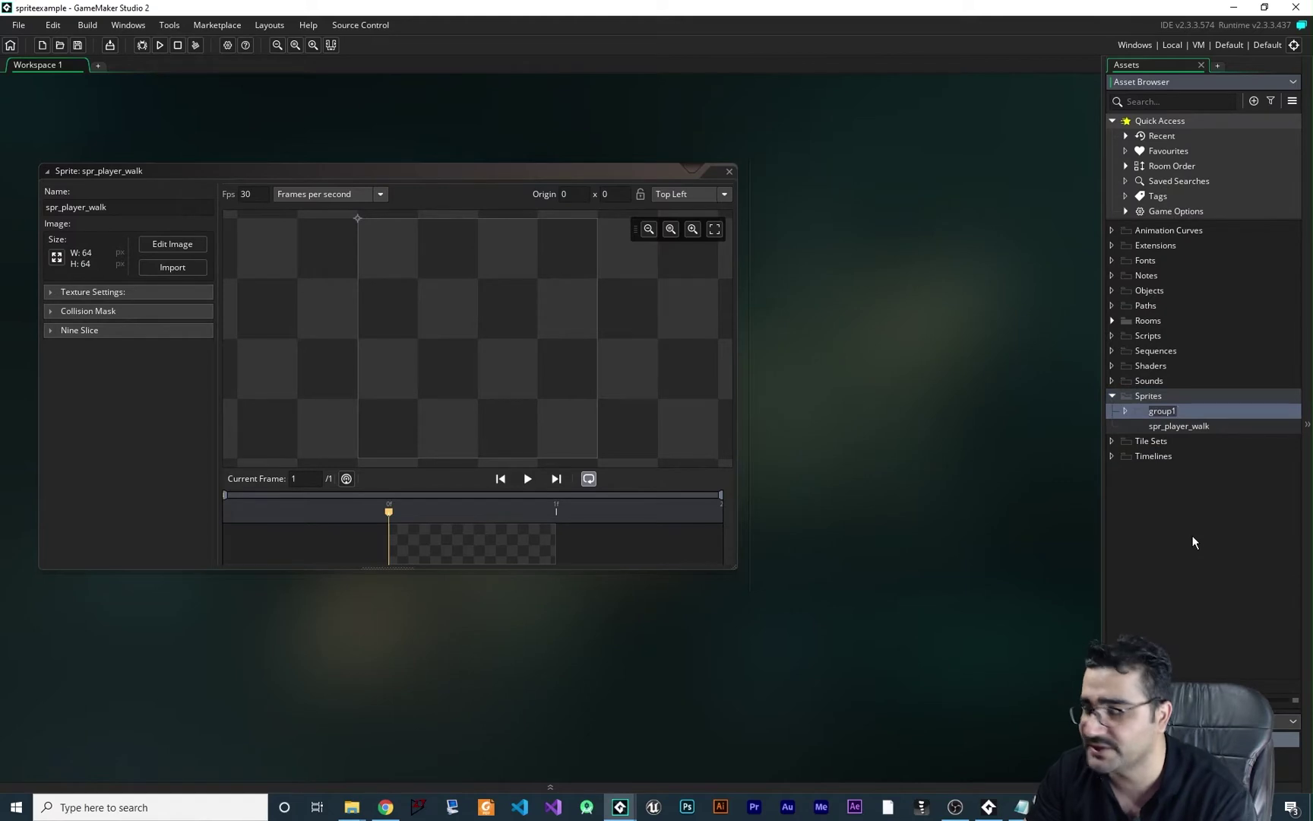
text(player)
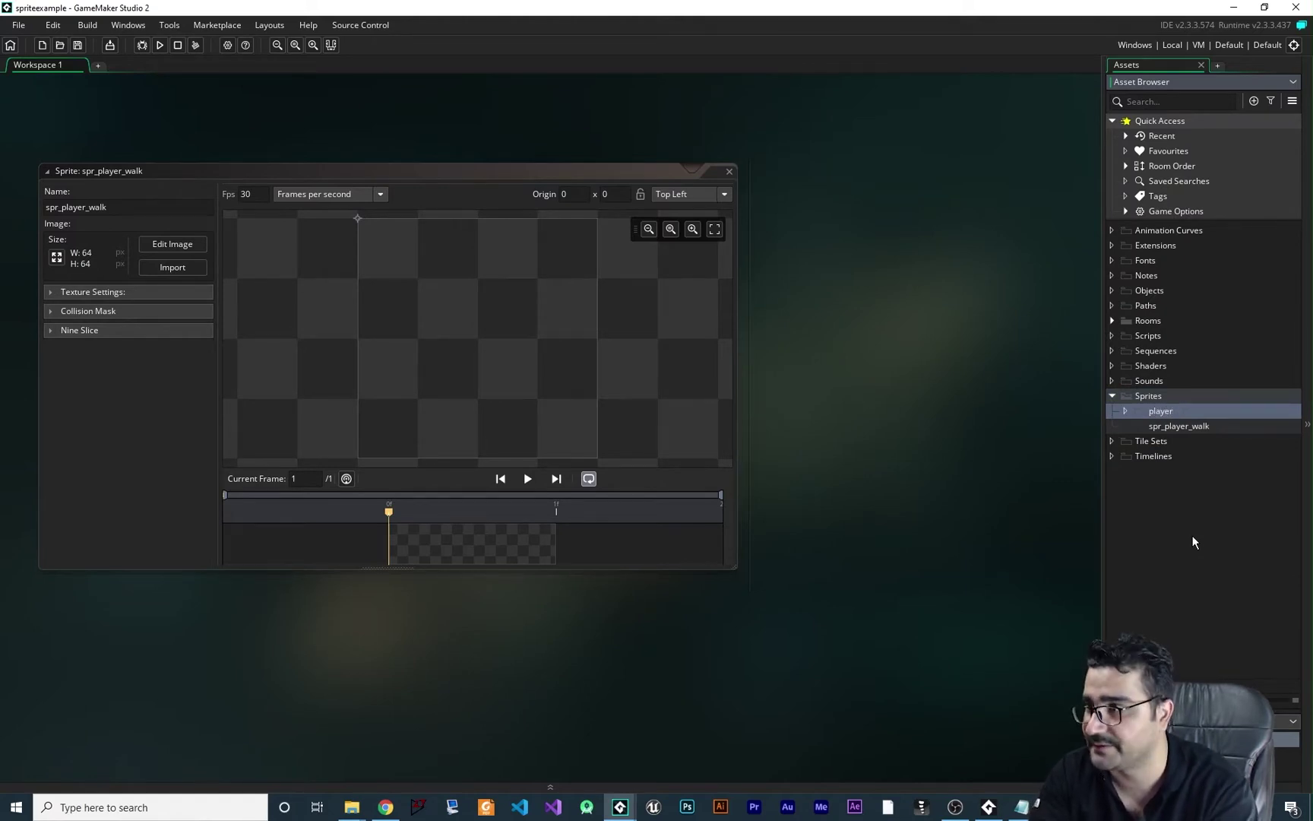
mouse_move(1178, 428)
mouse_down()
mouse_move(1197, 429)
mouse_move(1169, 420)
mouse_up()
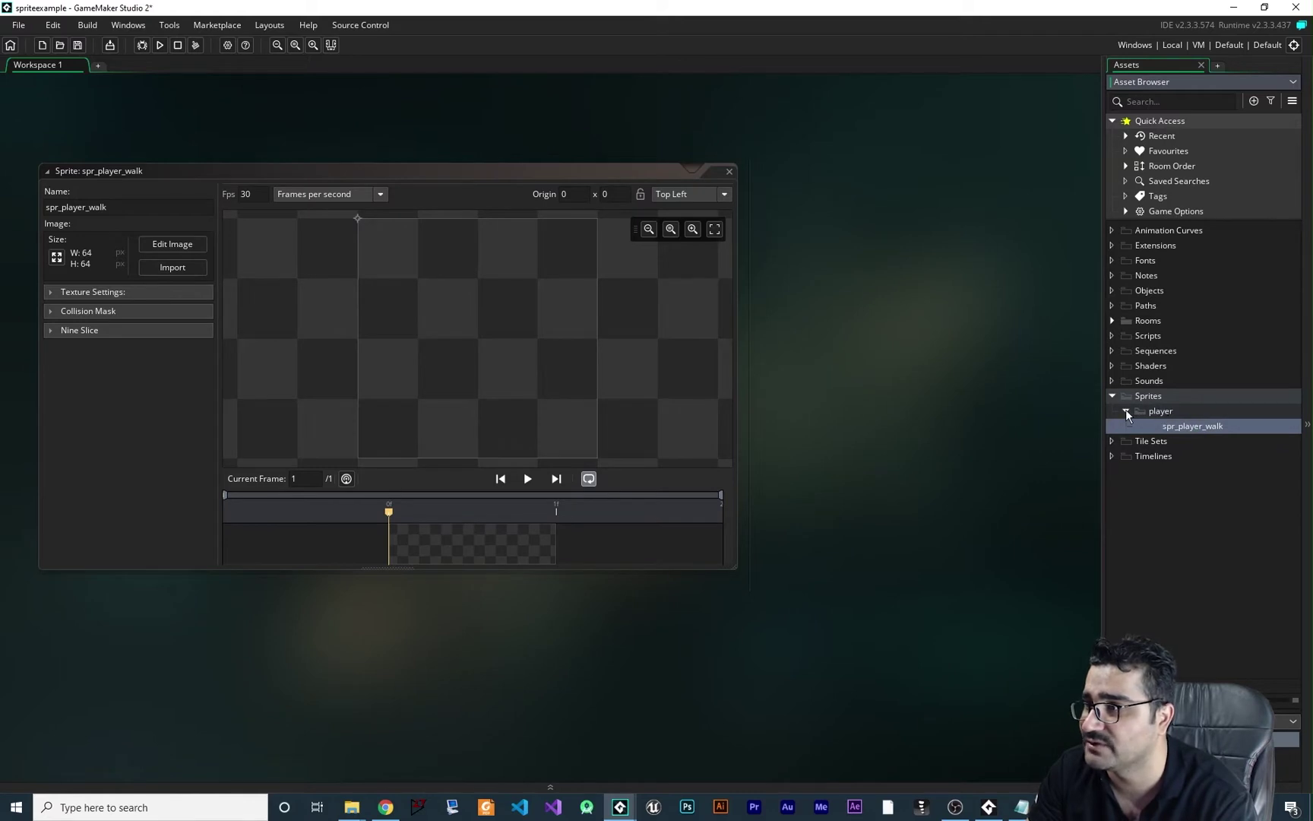
Step: Rename plyaer.png to player.png in the GameMakerStudio2 folder and import it as the image of spr_player_walk
click(1126, 411)
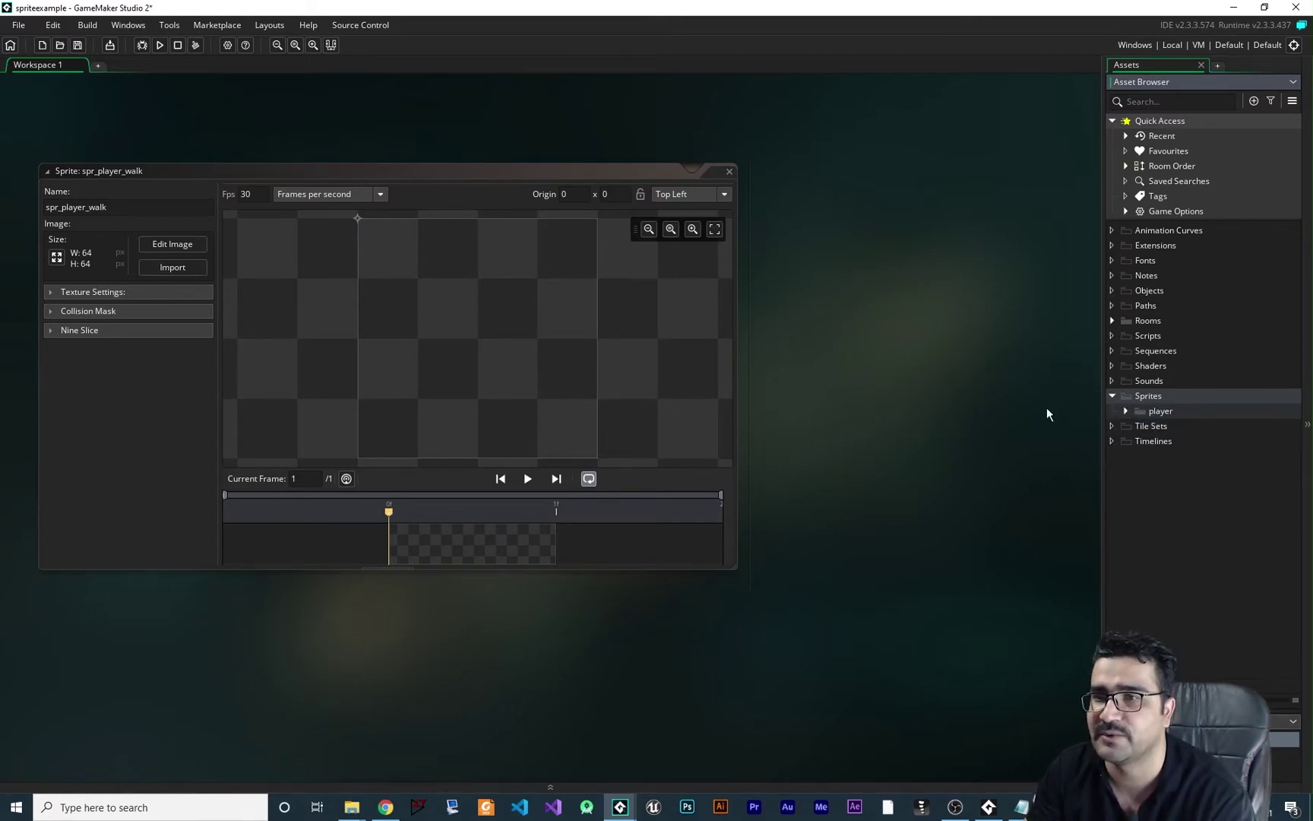
click(169, 271)
click(142, 120)
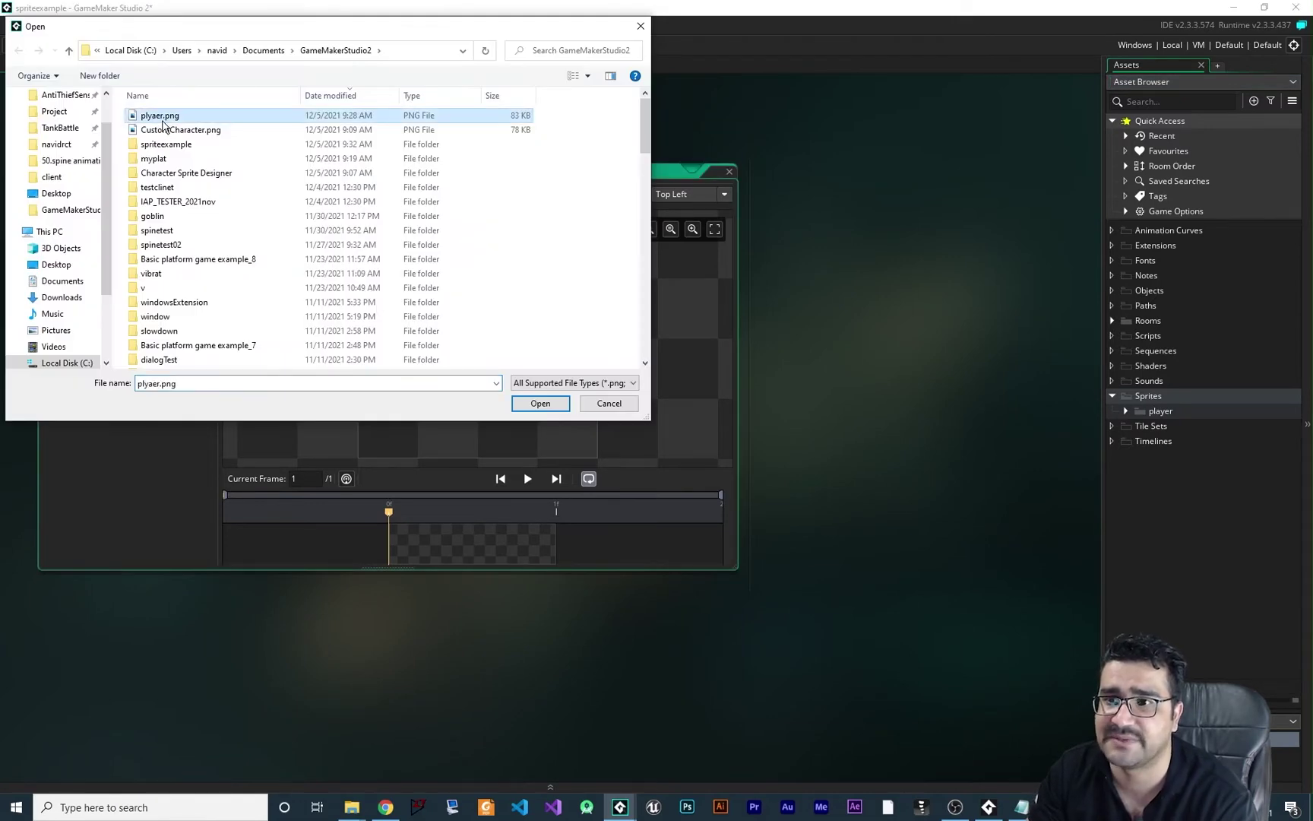
click(156, 115)
text(player)
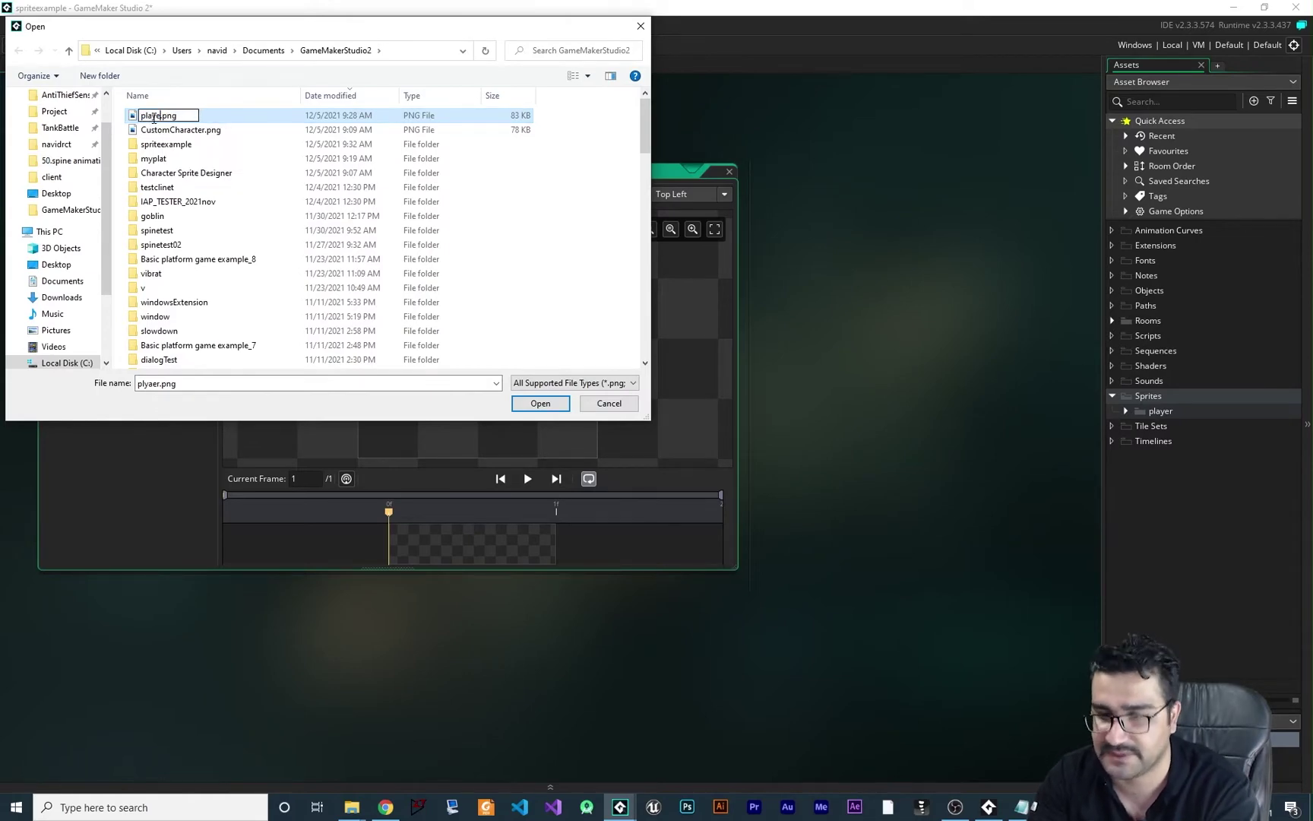
key(Return)
click(537, 403)
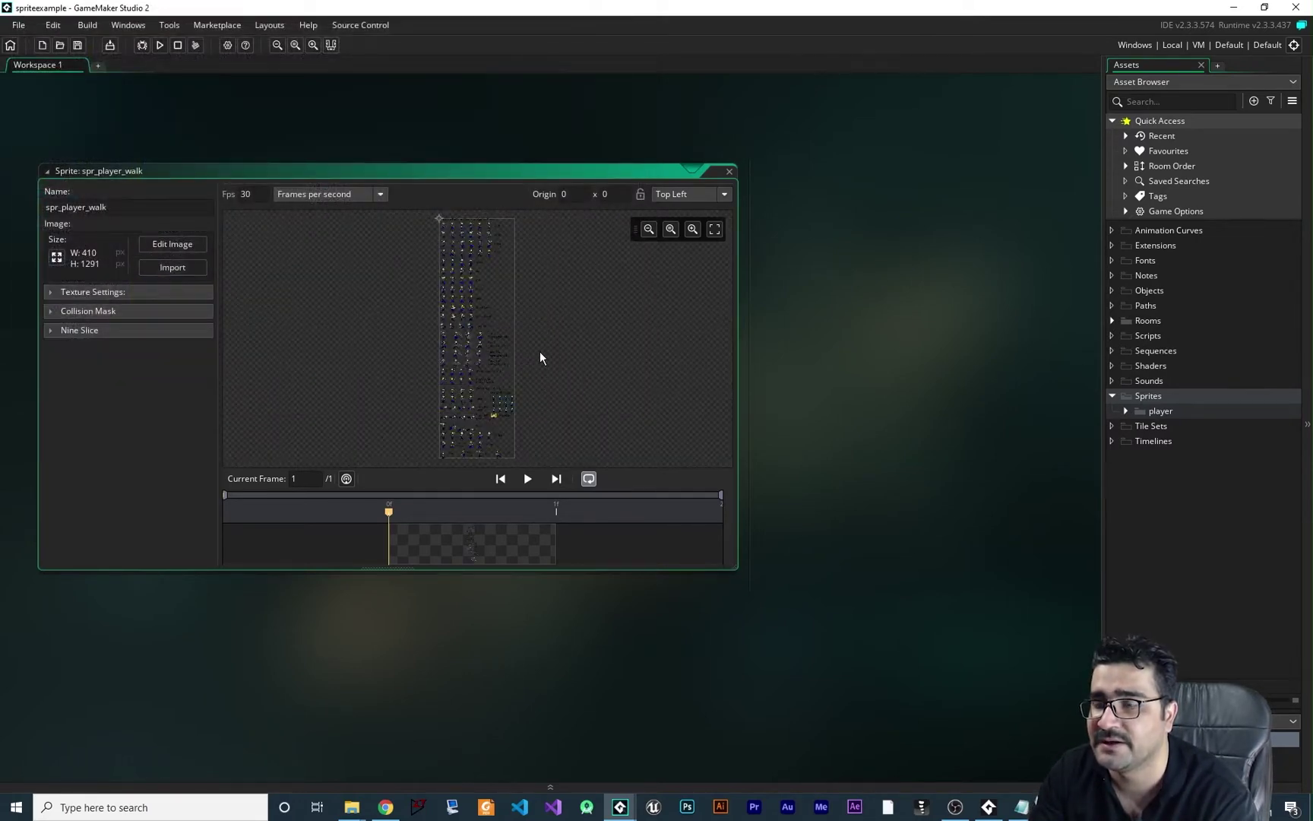
Step: Check the animation rows of the imported sheet in the sprite preview and open spr_player_walk for image editing
scroll(475, 298, up, 8)
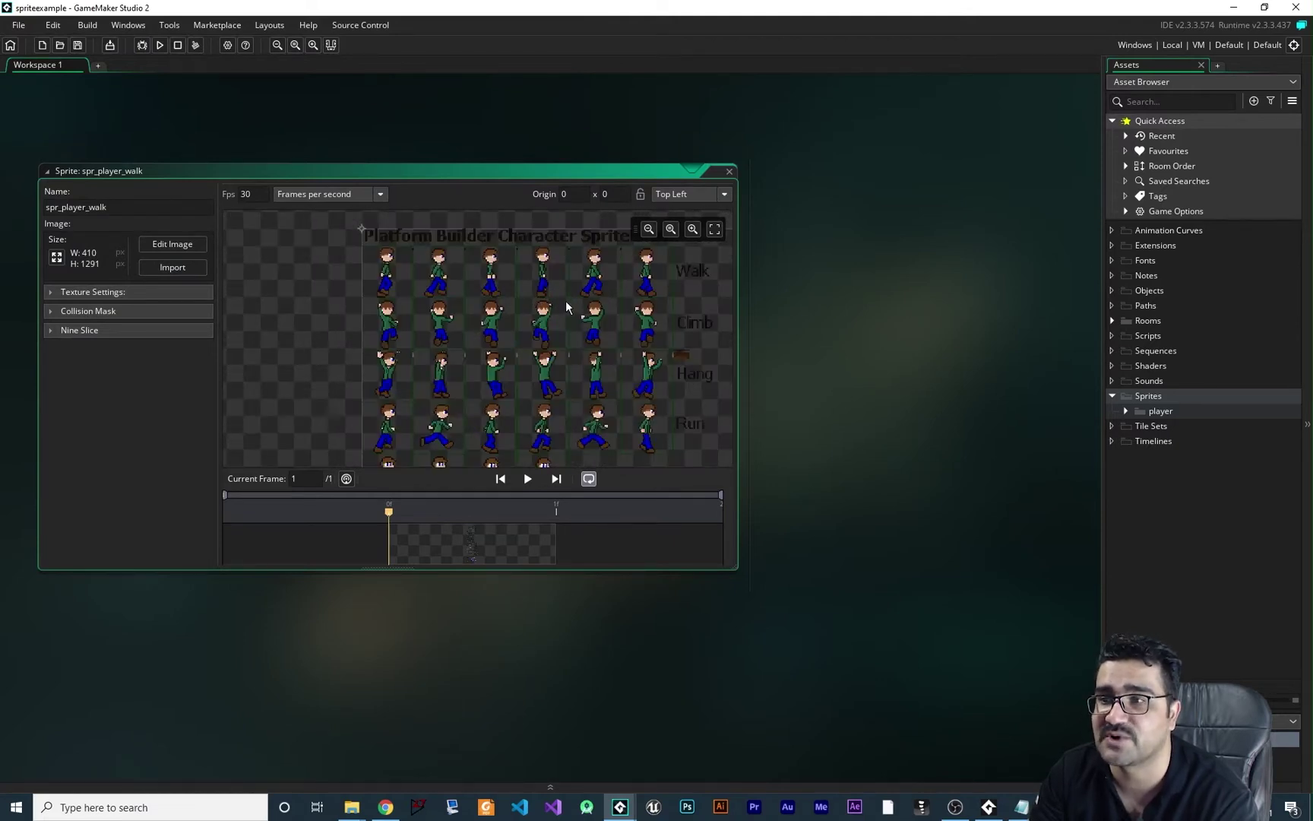
middle_drag(566, 301, 513, 342)
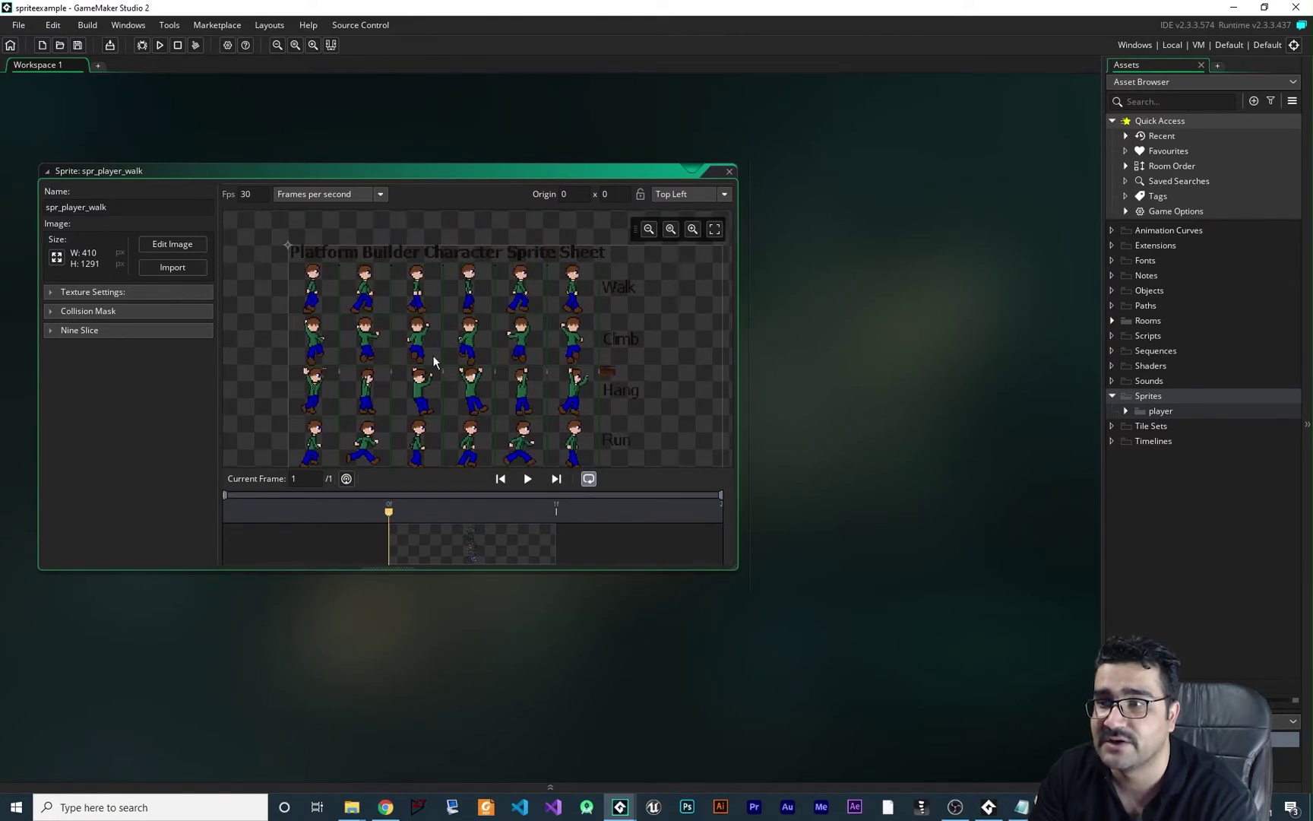
scroll(452, 331, down, 2)
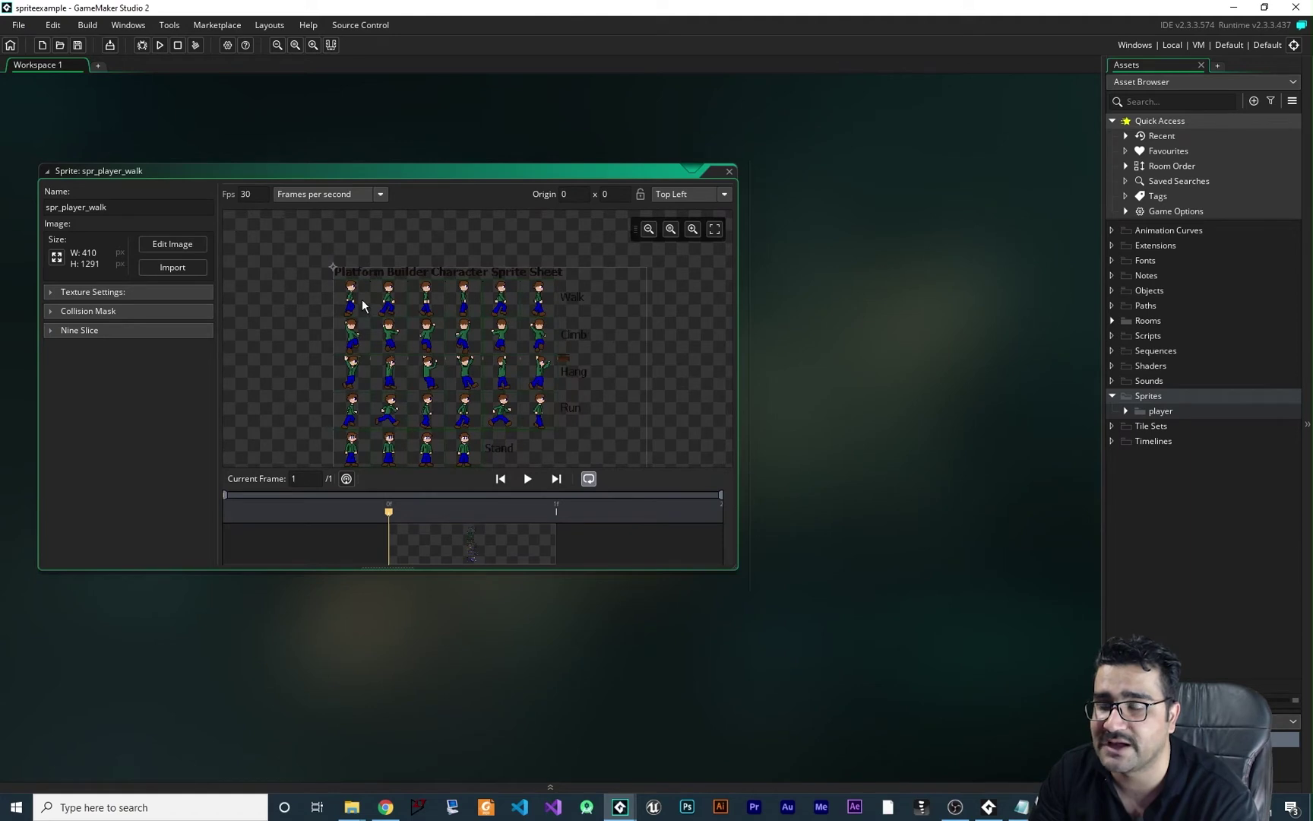
scroll(363, 304, up, 3)
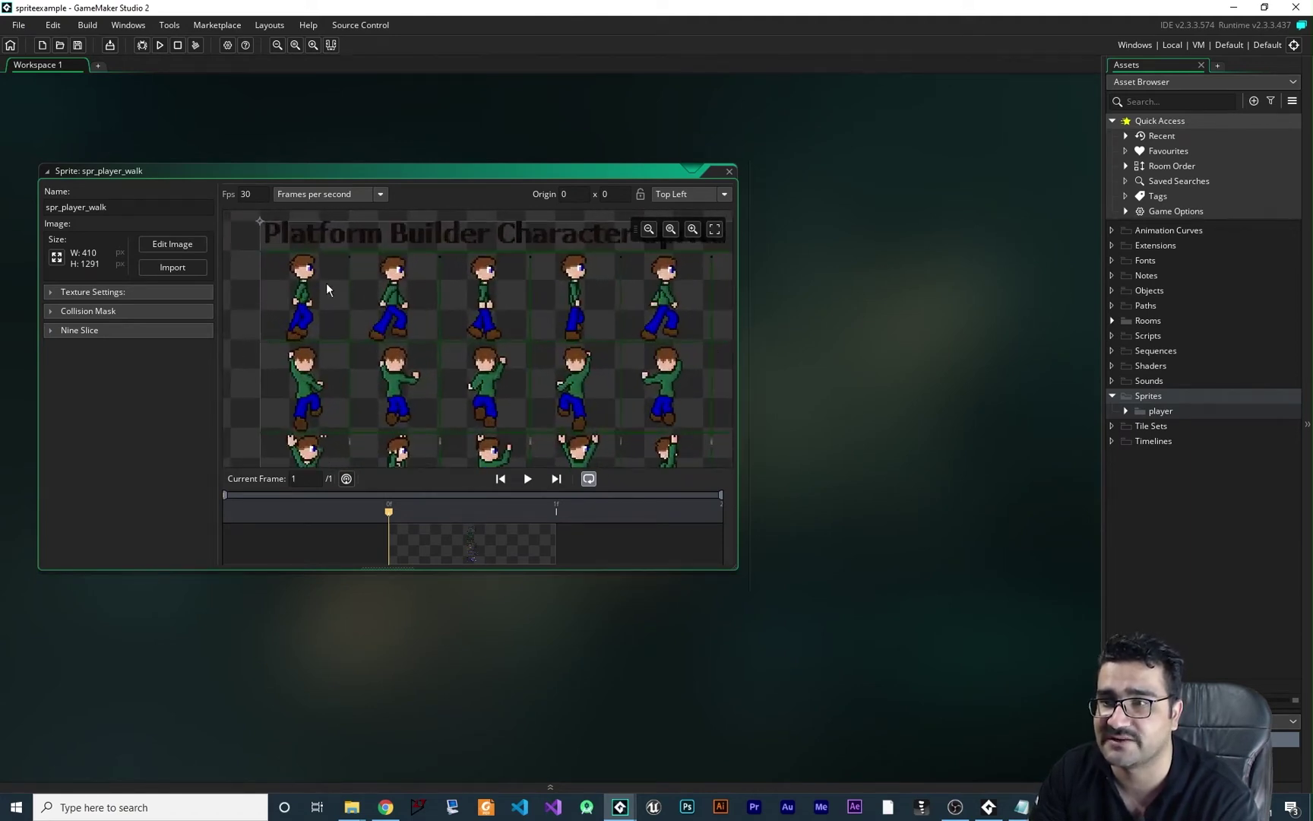
middle_drag(595, 386, 536, 326)
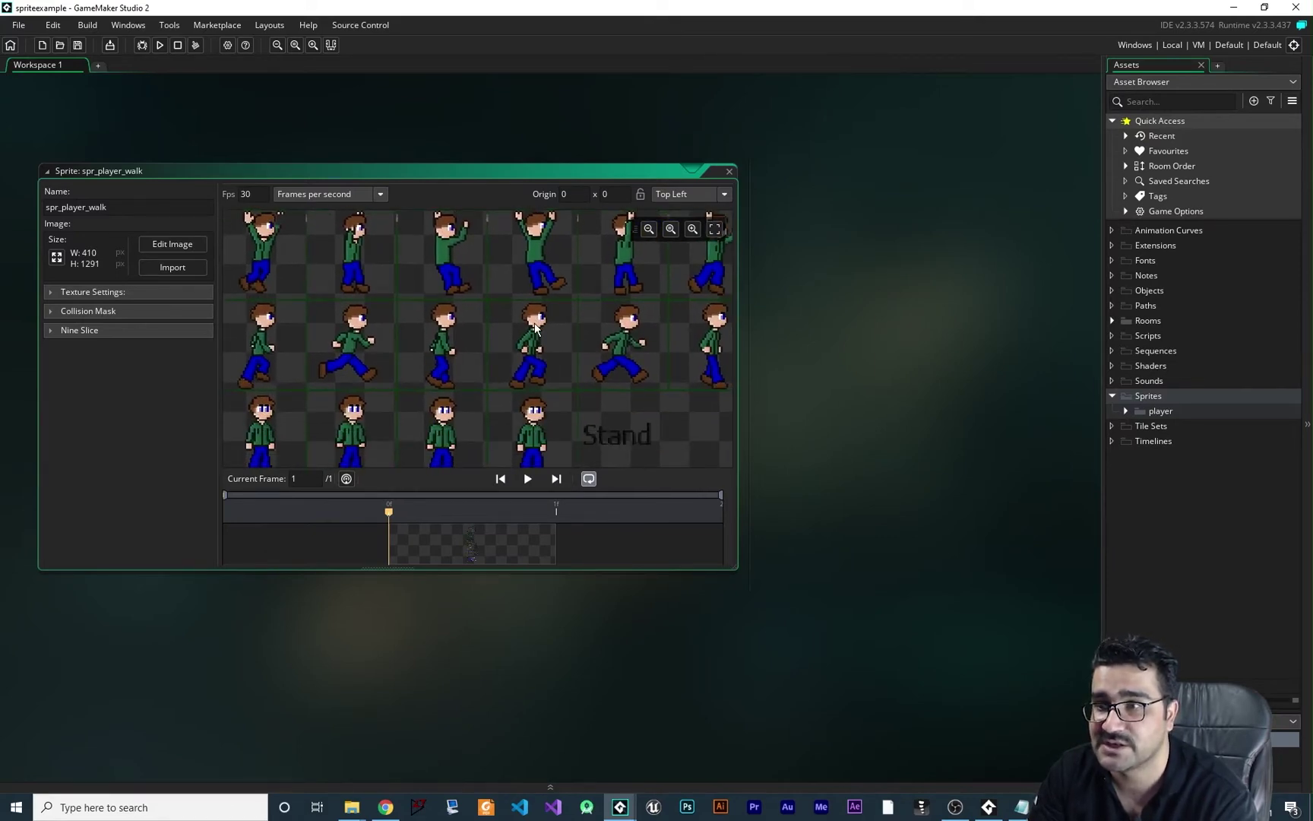
middle_drag(479, 287, 475, 456)
click(184, 244)
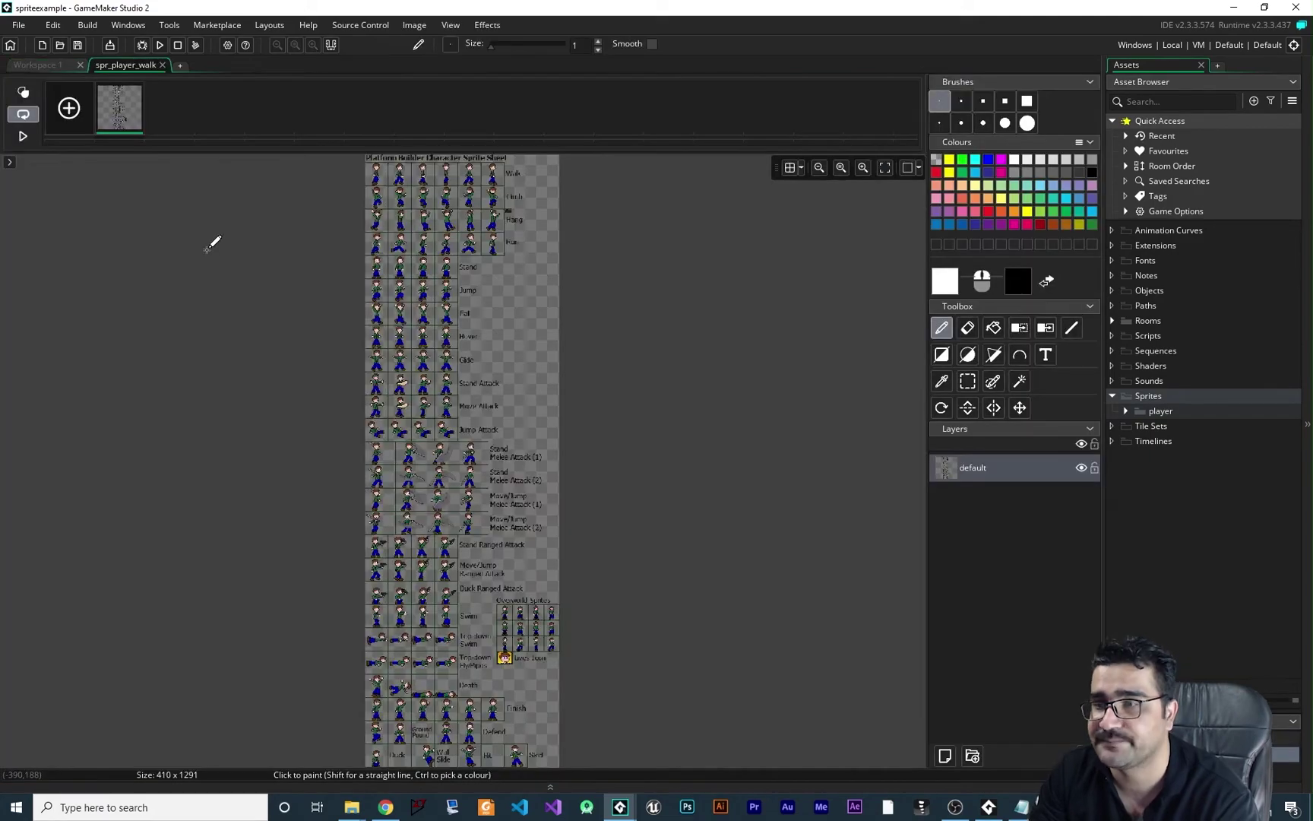
Step: Start Convert to Frames on the sprite sheet and set both the number of frames and the frames per row to 6
scroll(421, 221, up, 5)
scroll(419, 257, up, 3)
scroll(423, 264, down, 3)
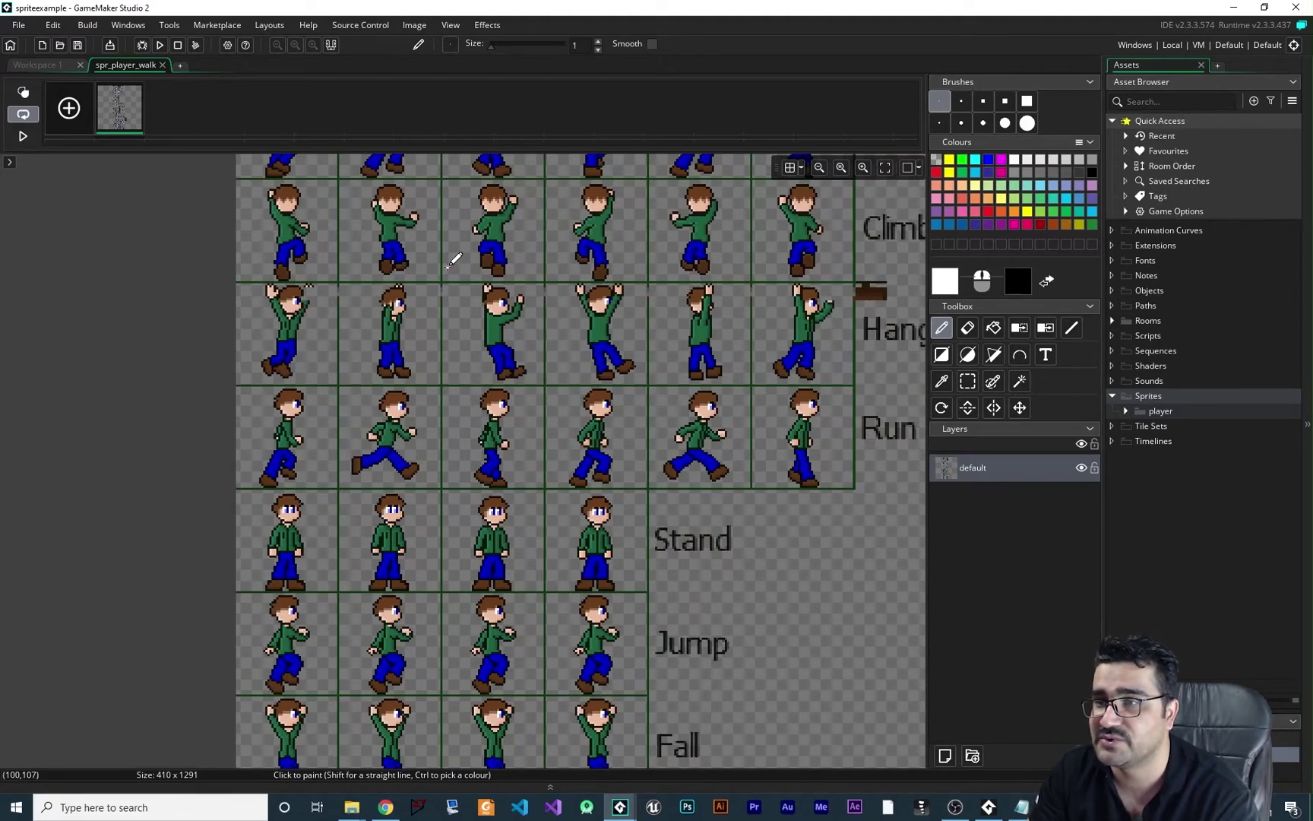
middle_drag(456, 216, 469, 243)
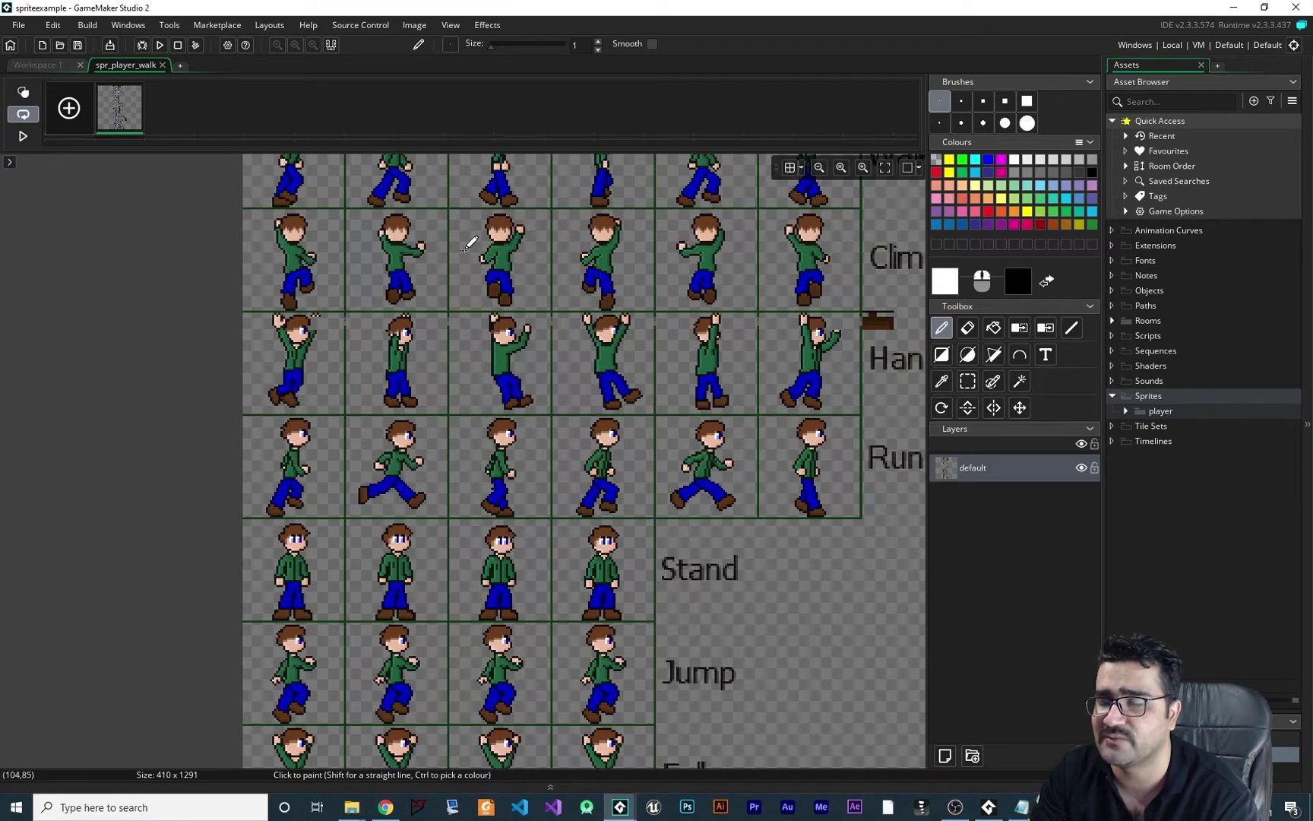
middle_drag(469, 243, 405, 366)
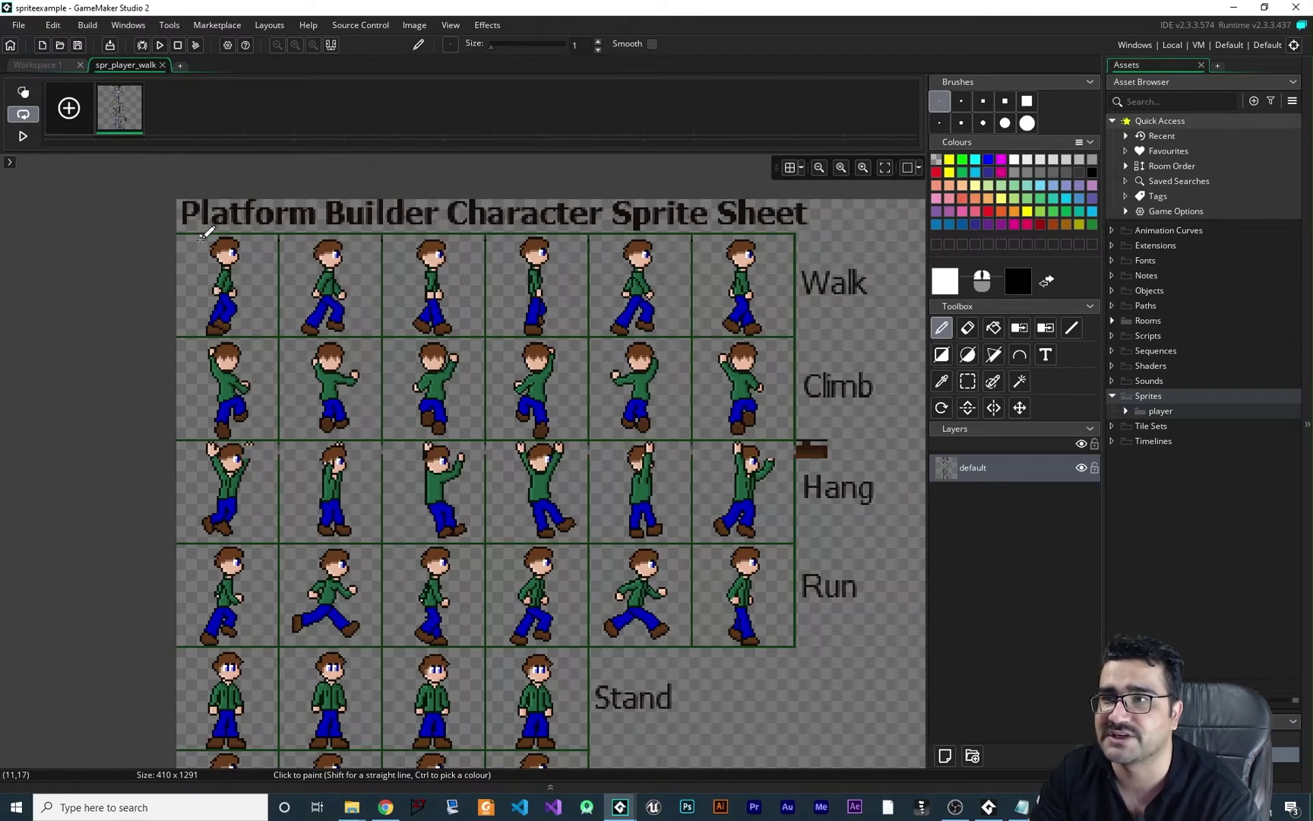
click(415, 24)
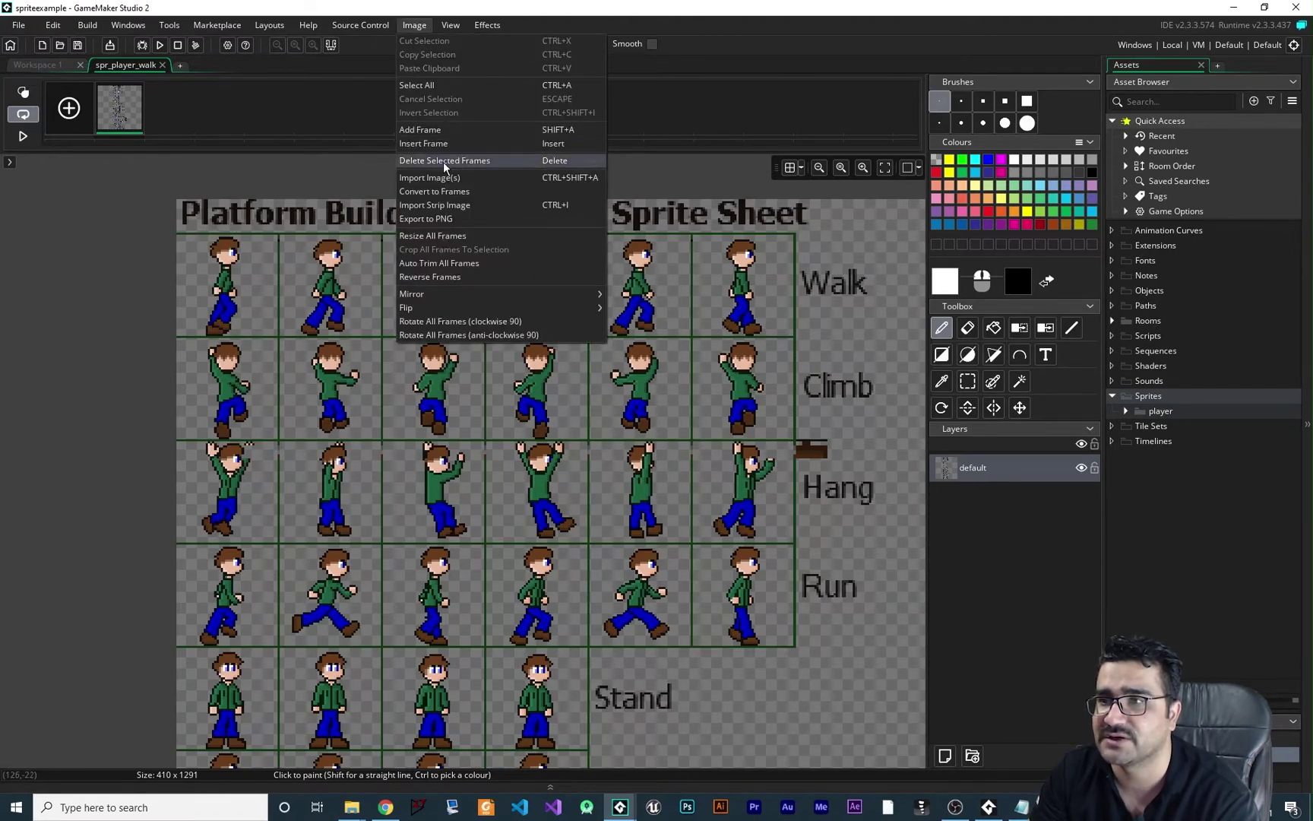
click(446, 191)
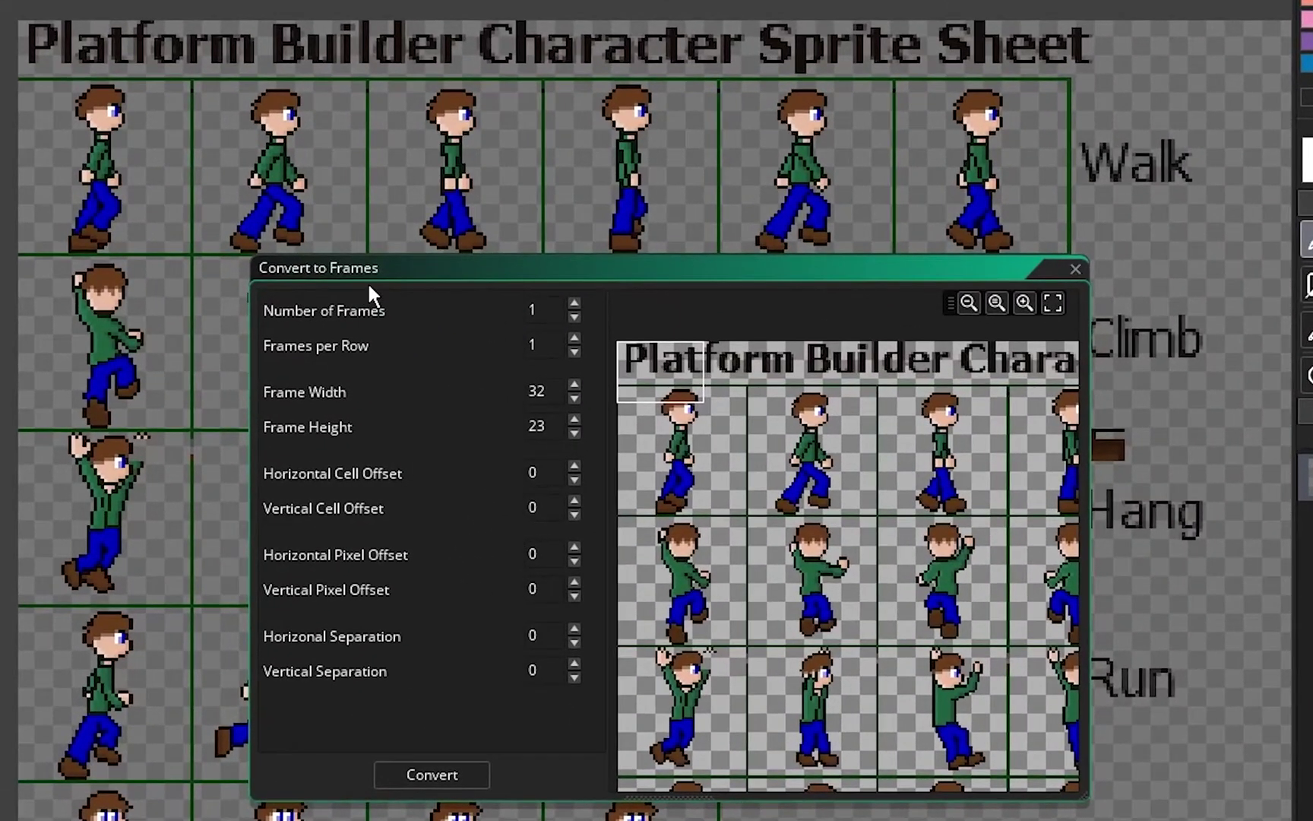
drag(367, 282, 351, 299)
click(525, 366)
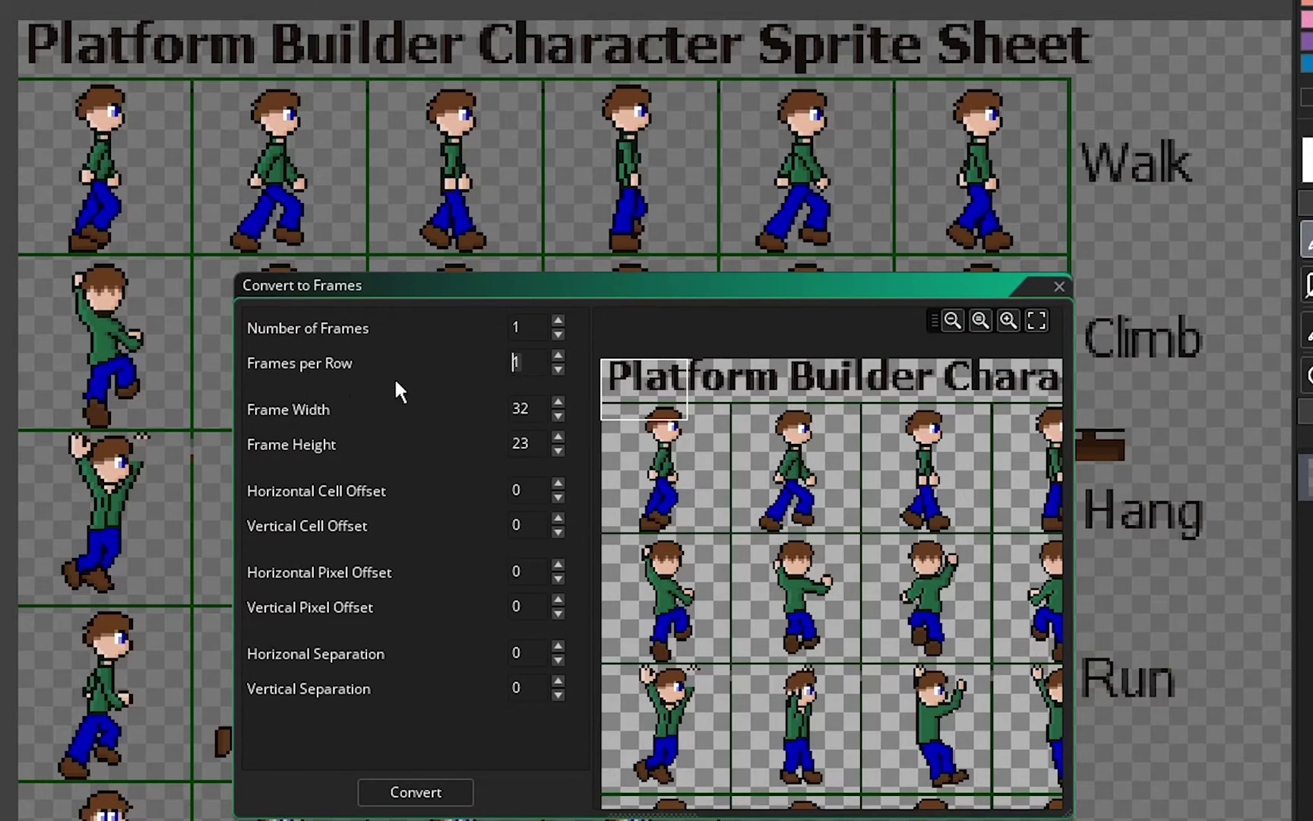
key(BackSpace)
text(6)
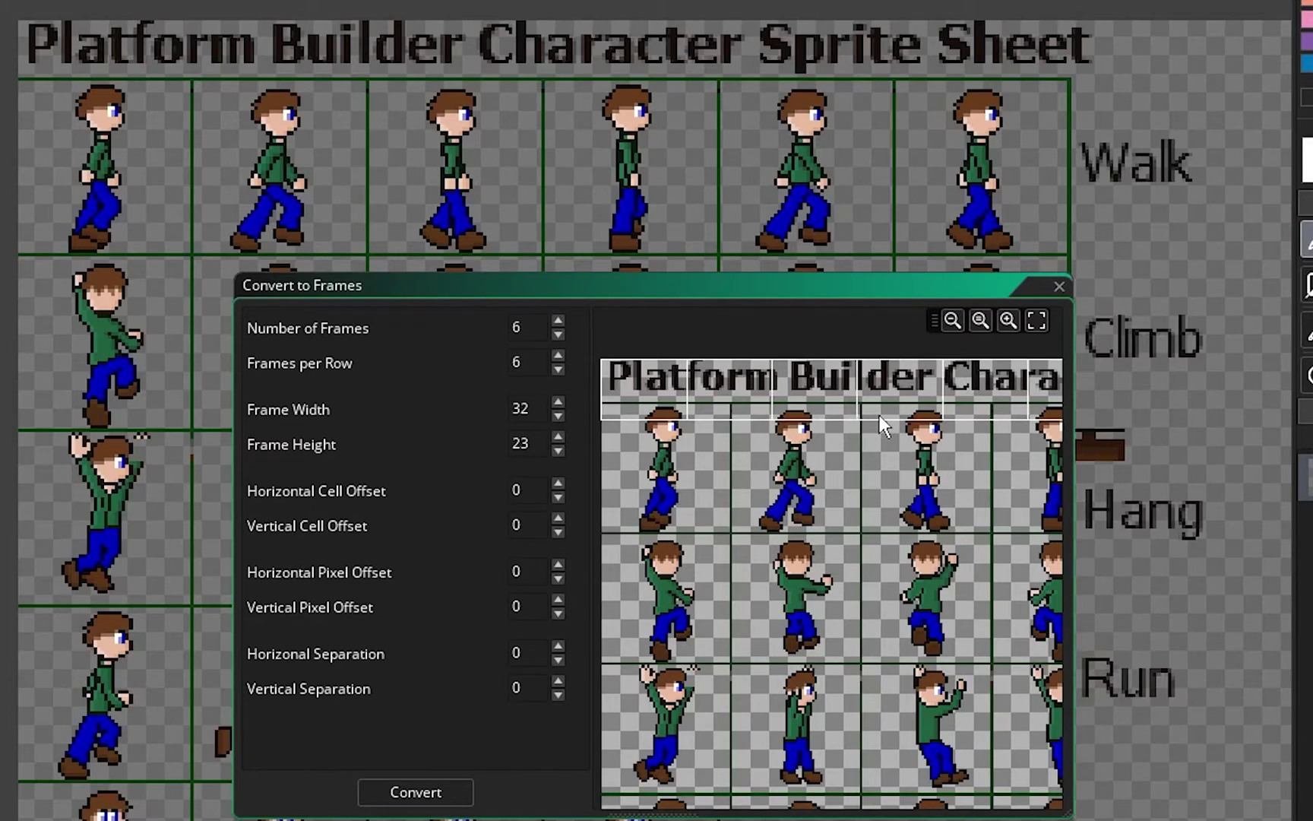
Step: Switch to Chrome and look up the character sprite size in the Character Sprite Designer marketplace description
scroll(874, 417, down, 2)
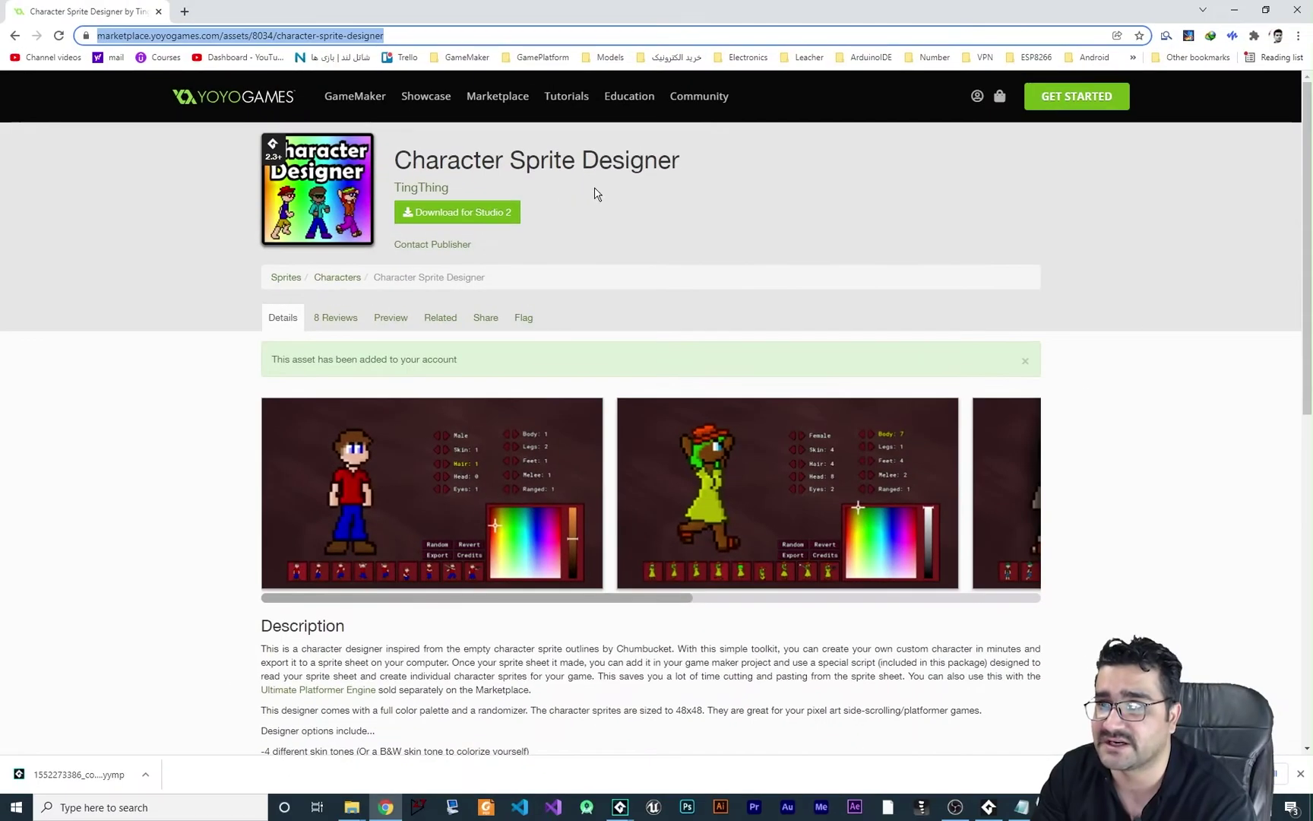
scroll(614, 420, down, 5)
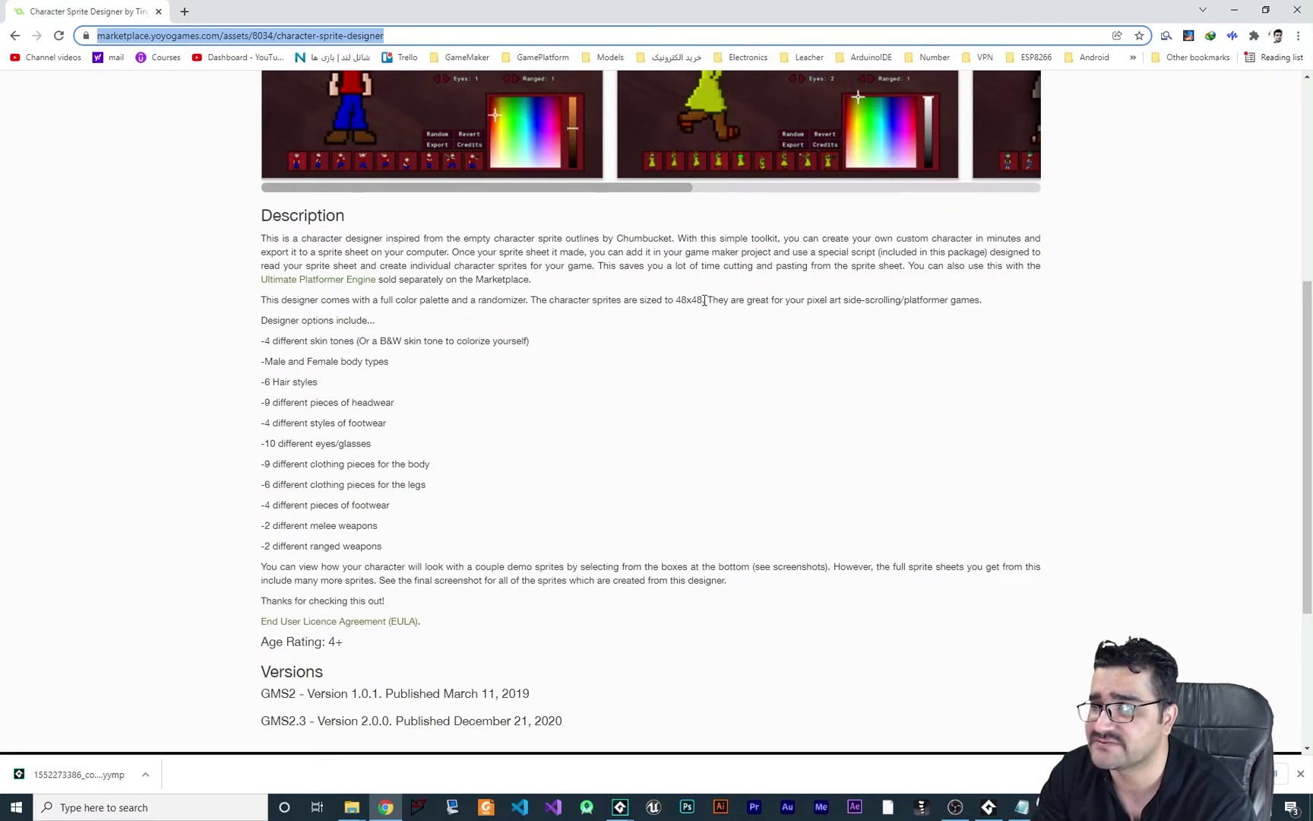
drag(705, 300, 677, 301)
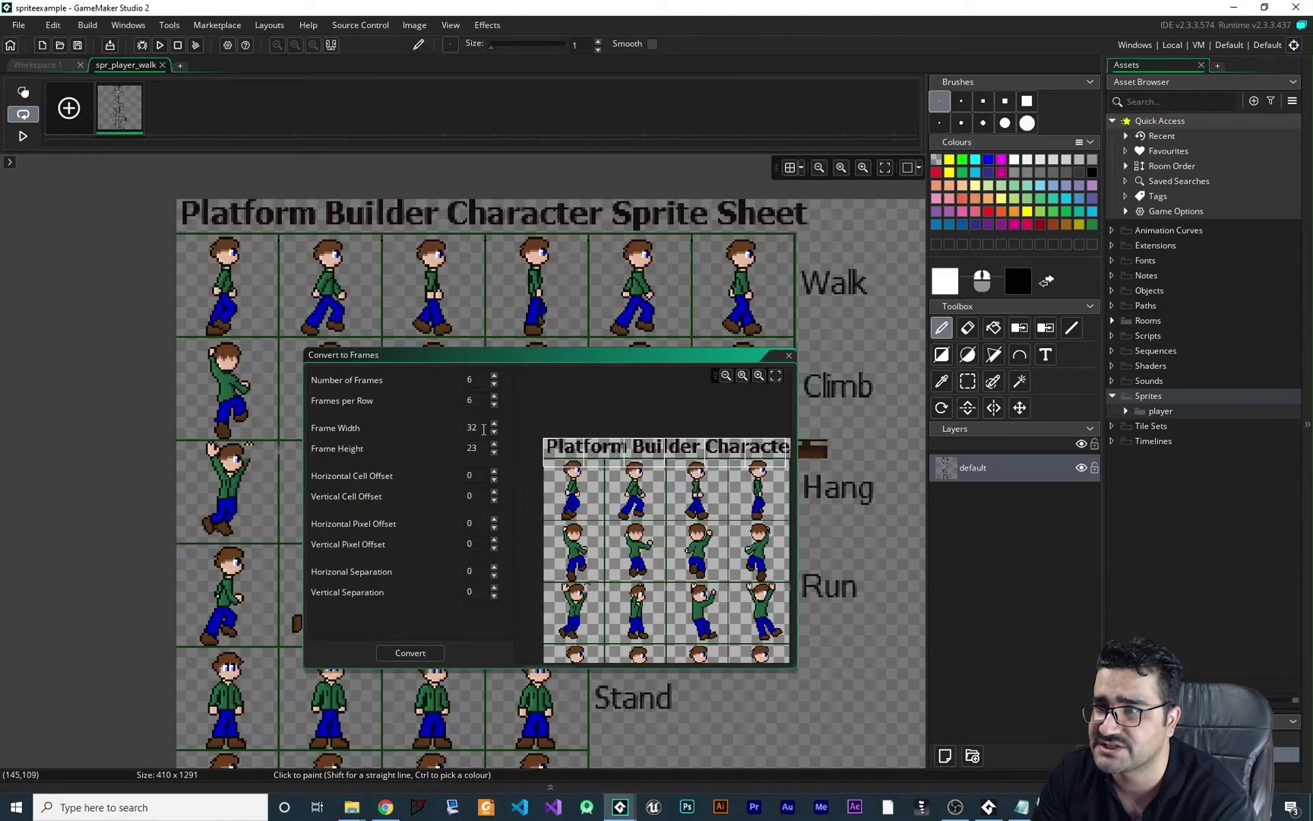
Step: Switch back to GameMaker Studio 2 and set the frame width and frame height to 48 for the conversion
double_click(484, 429)
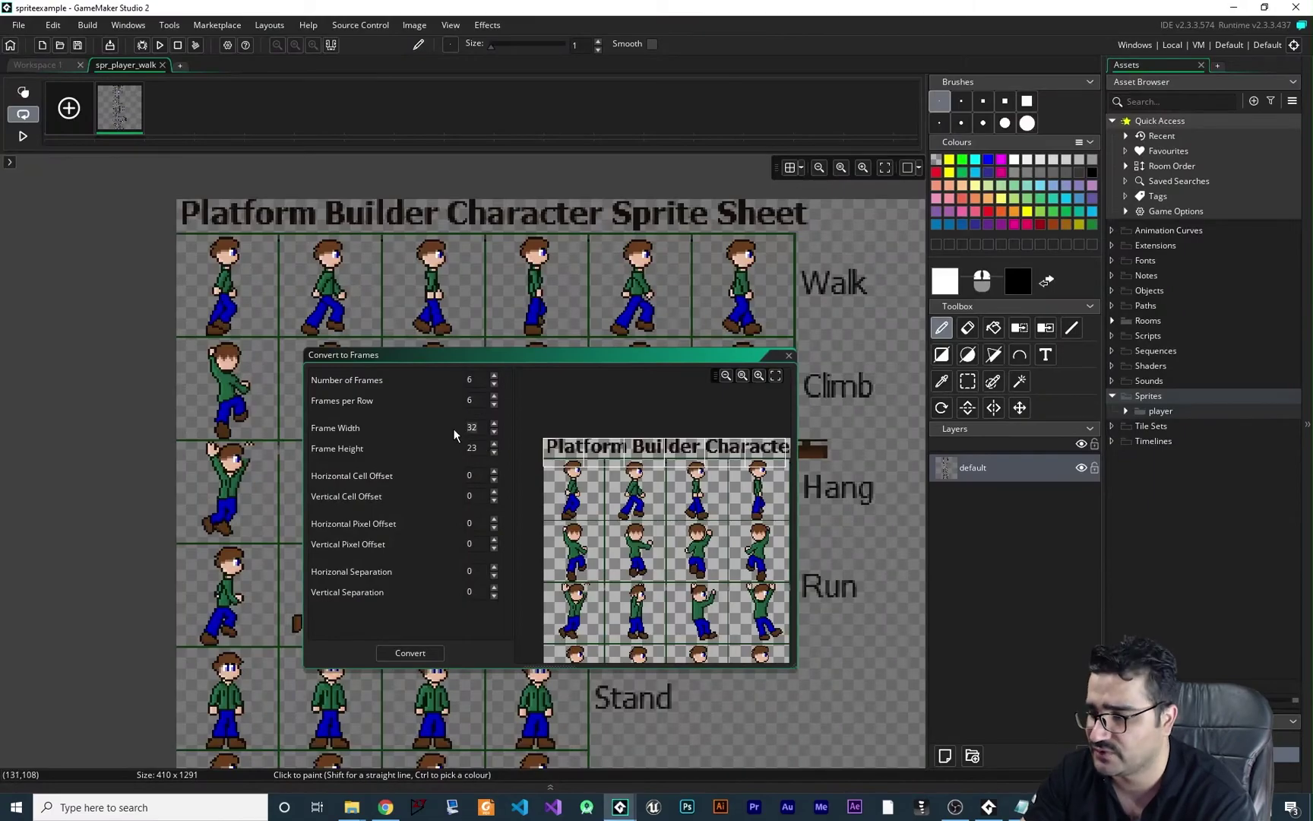
text(48)
key(Tab)
text(48)
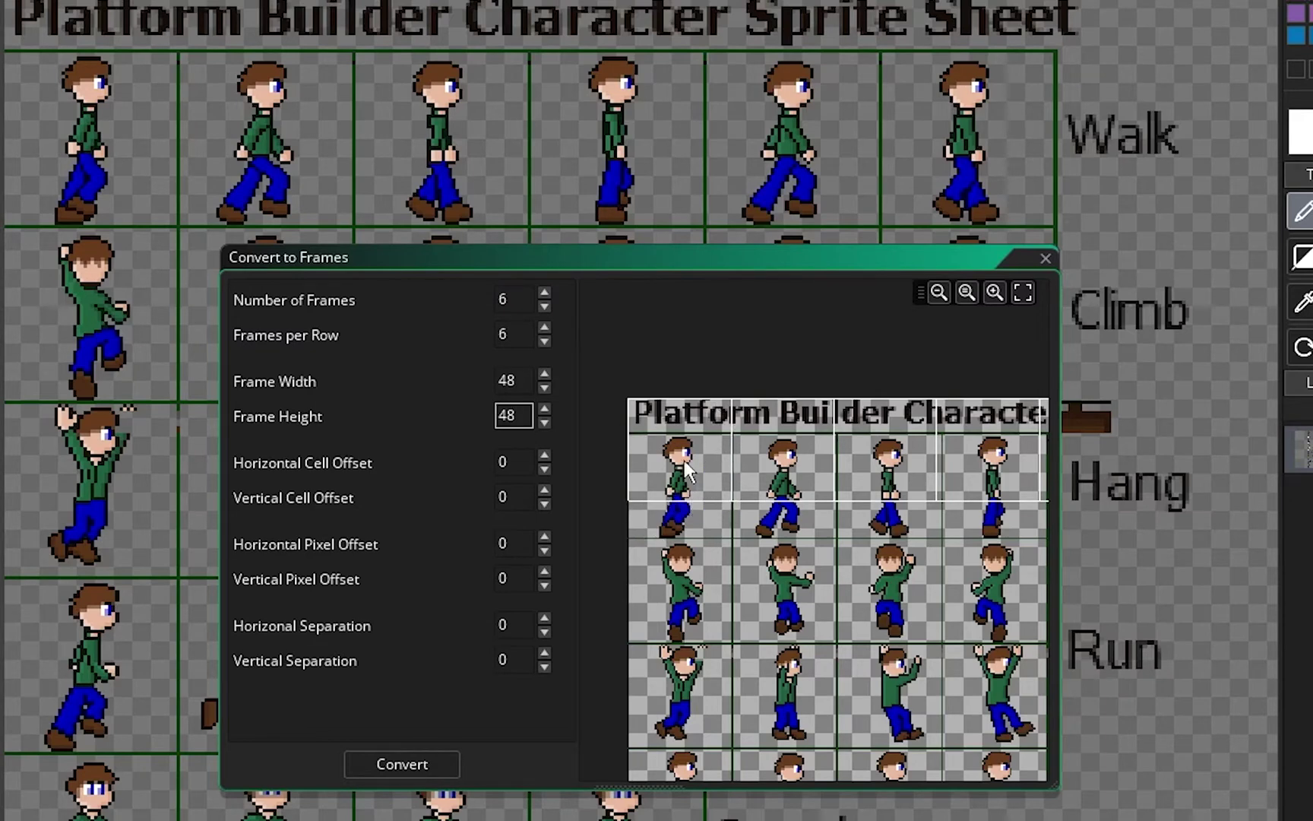
Step: Set the vertical pixel offset to 17 so the frame outlines line up with the Walk row
scroll(683, 464, up, 3)
drag(708, 494, 804, 545)
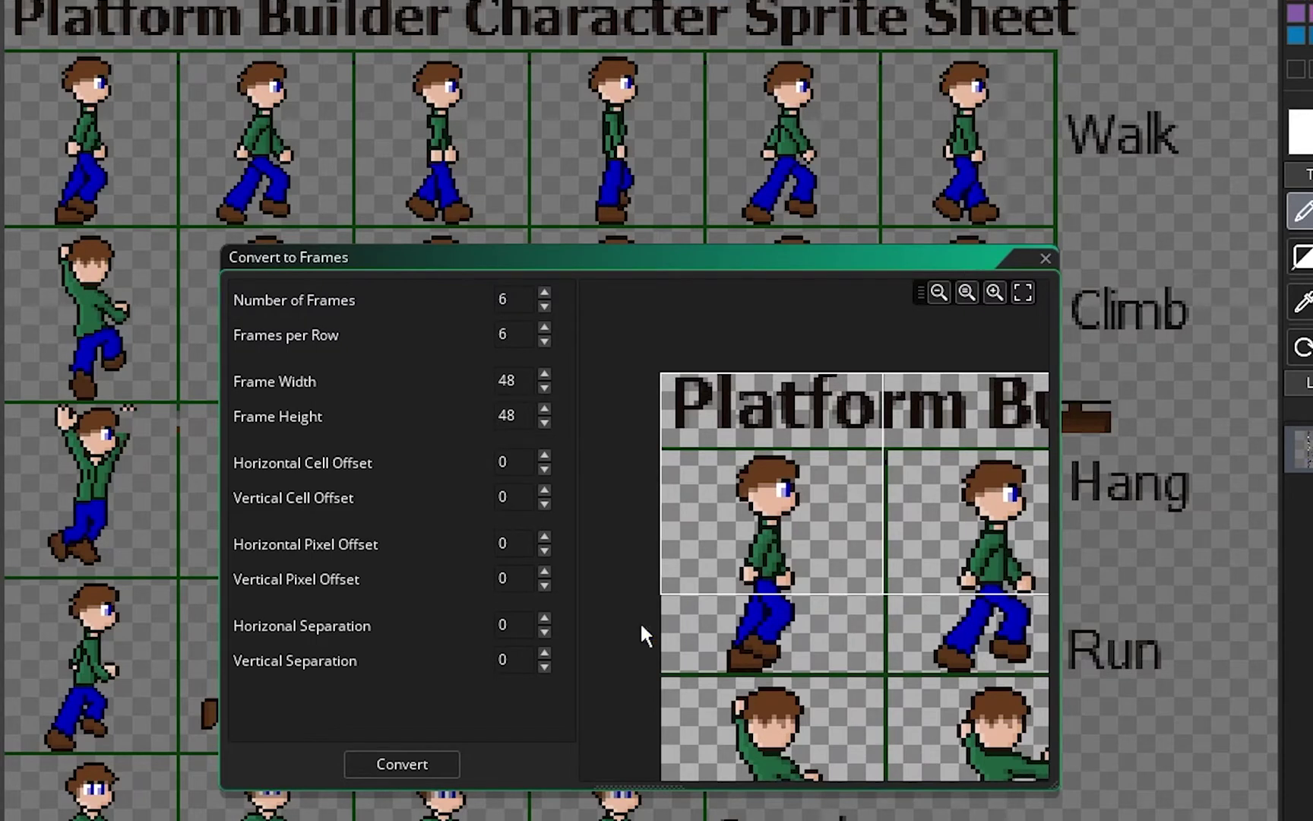
click(547, 571)
click(547, 571)
click(546, 571)
click(547, 571)
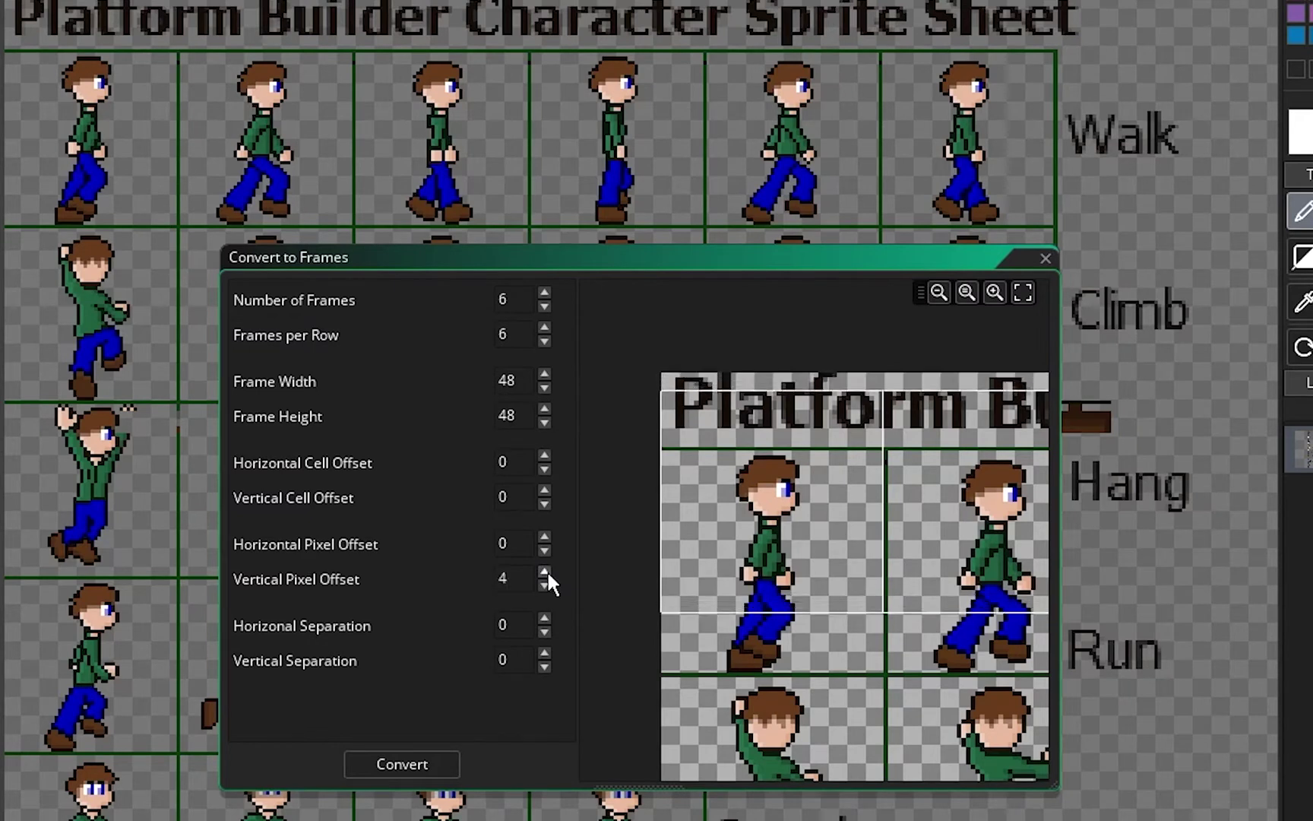
click(546, 570)
click(546, 570)
click(547, 571)
double_click(546, 571)
click(544, 572)
click(544, 571)
click(544, 571)
click(544, 571)
click(544, 572)
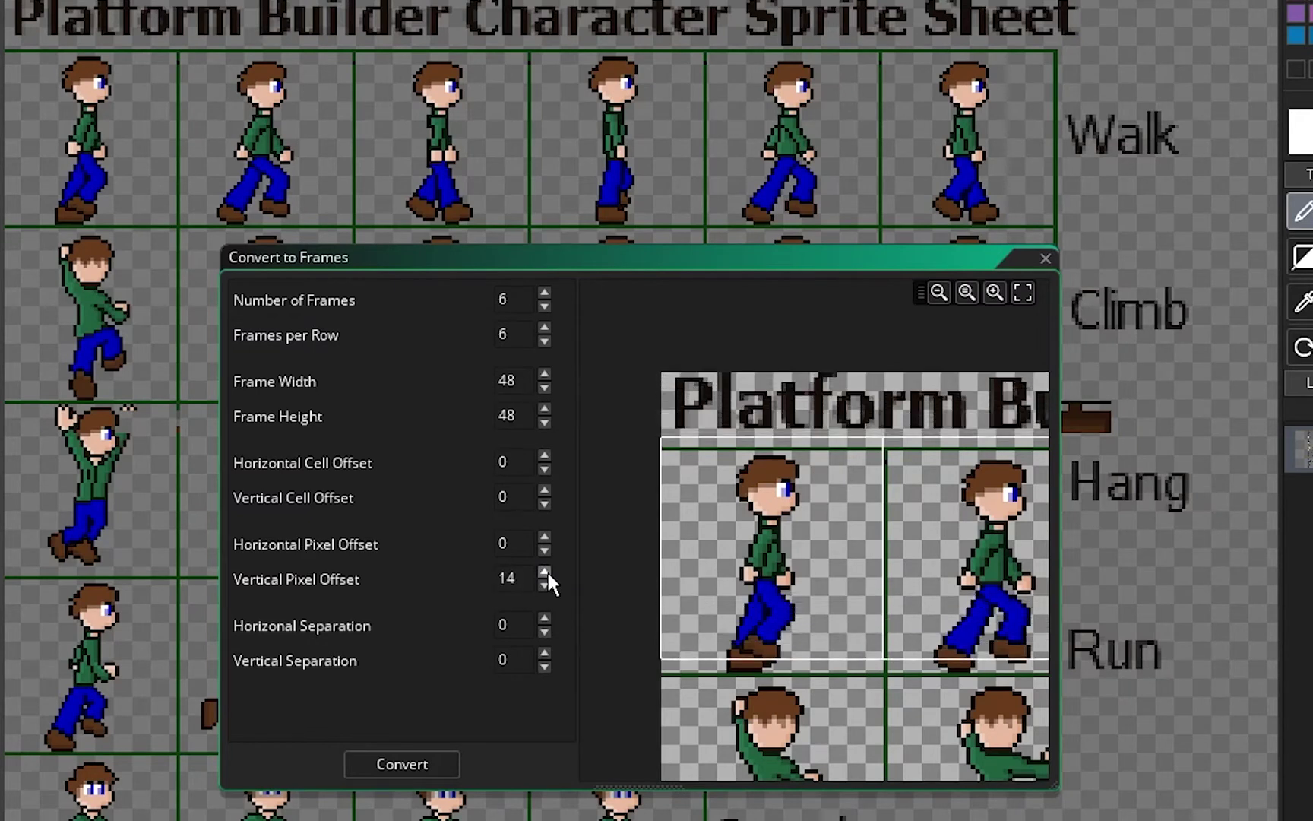
click(544, 571)
click(544, 572)
click(544, 572)
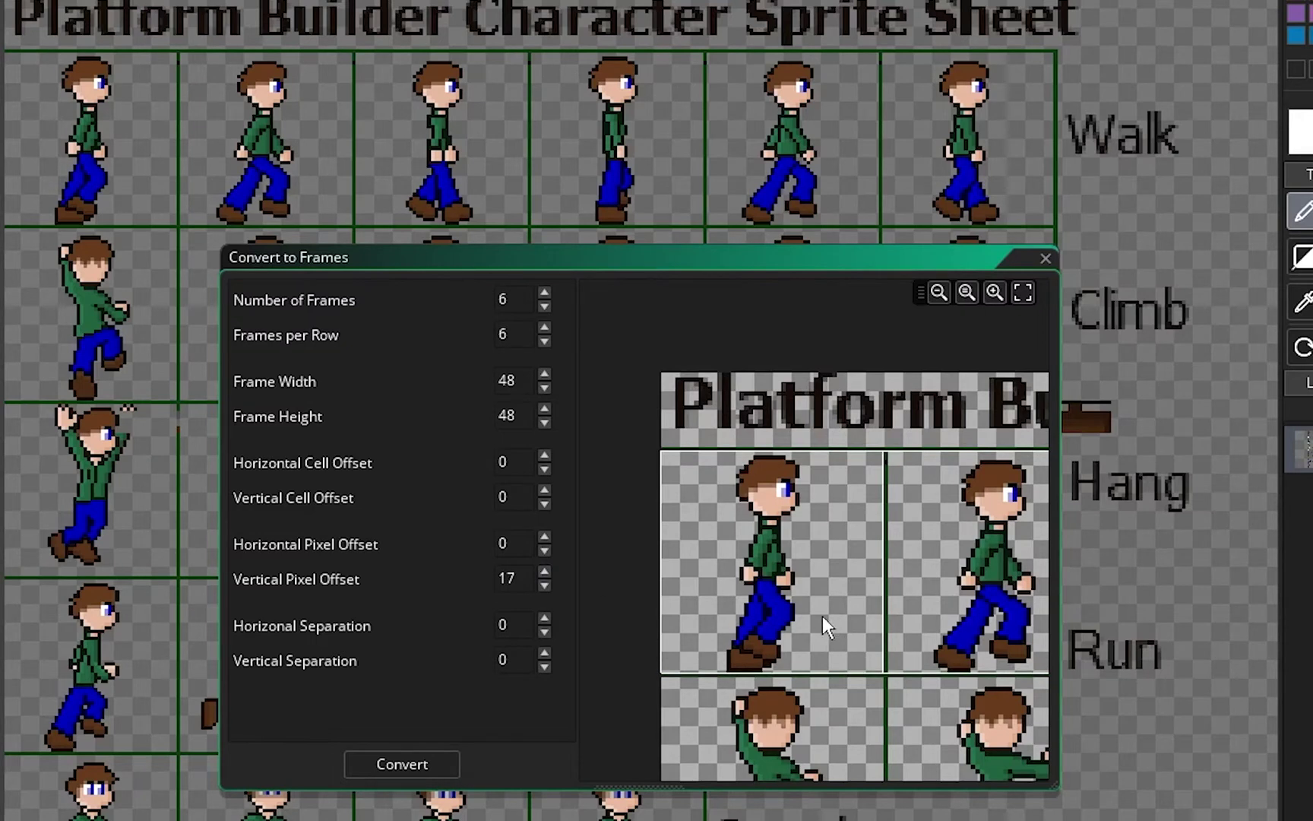
Step: Check the frame outlines along the Walk row against the grid lines and set the horizontal separation to 1
mouse_move(955, 565)
middle_down()
mouse_move(634, 570)
mouse_move(821, 574)
mouse_move(703, 570)
middle_up()
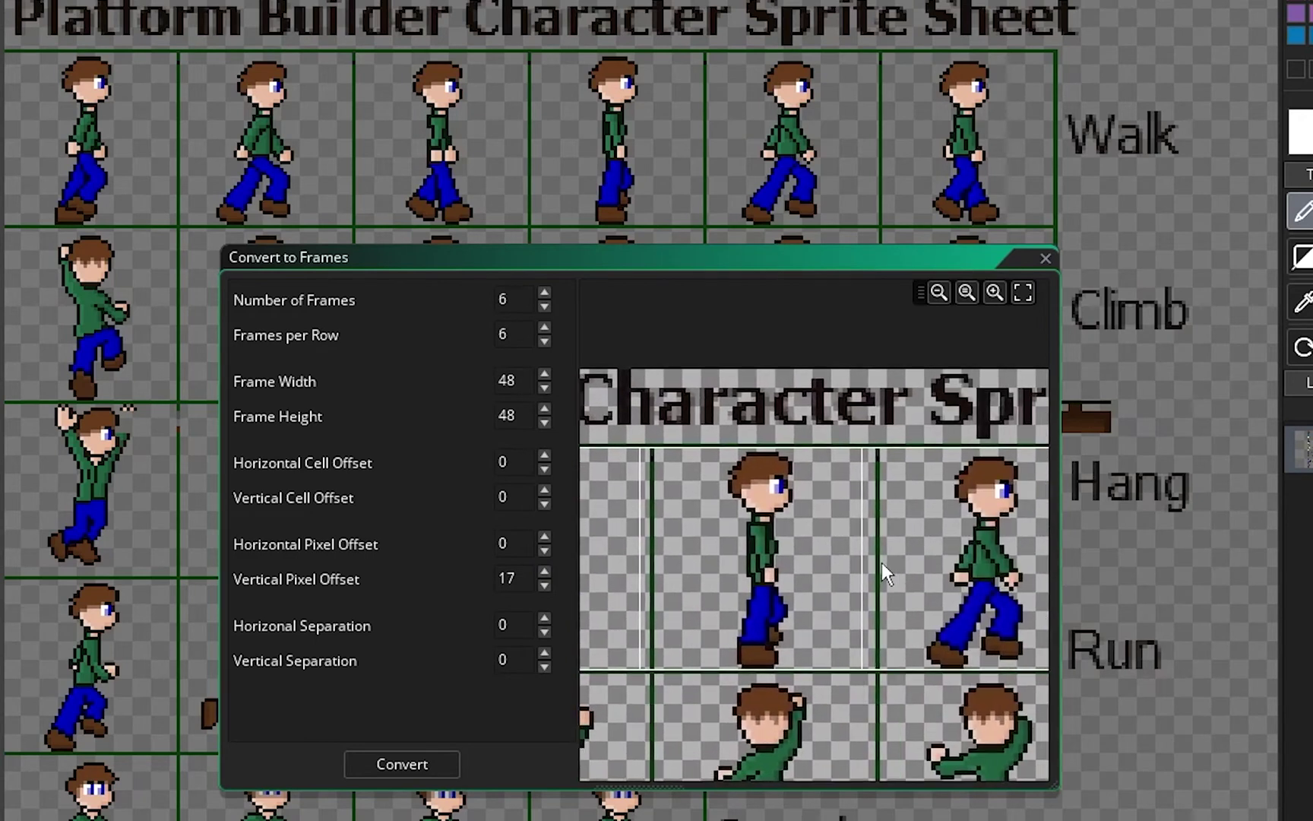
middle_drag(881, 562, 706, 558)
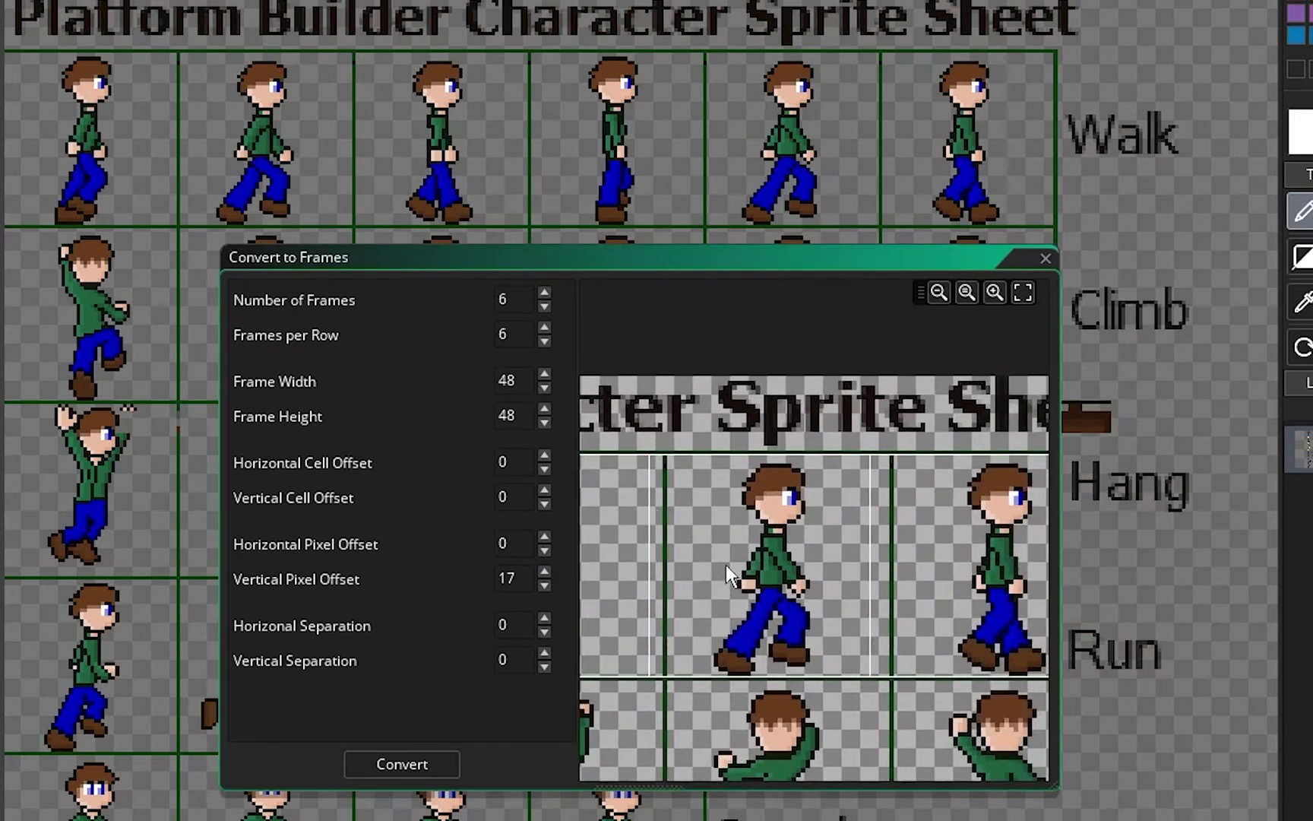
middle_drag(725, 563, 971, 611)
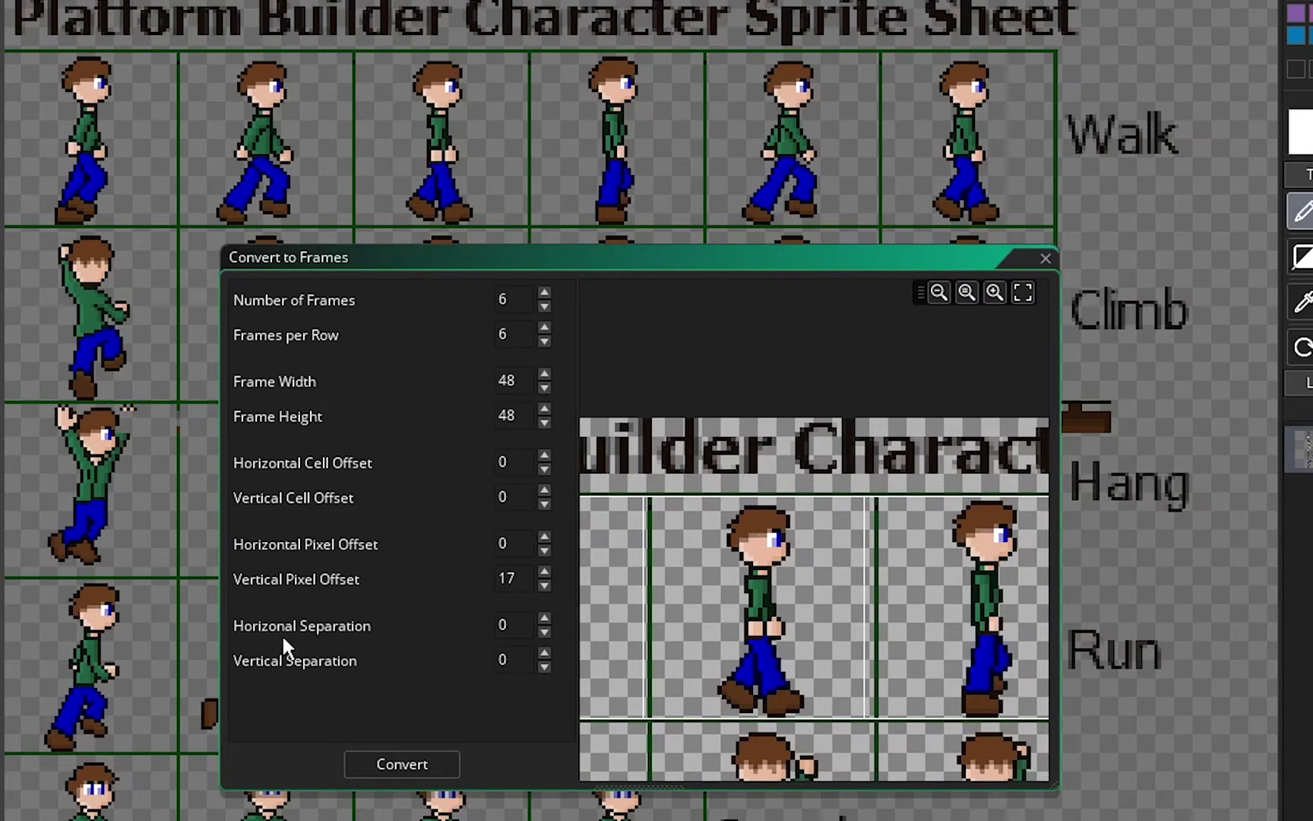
click(544, 619)
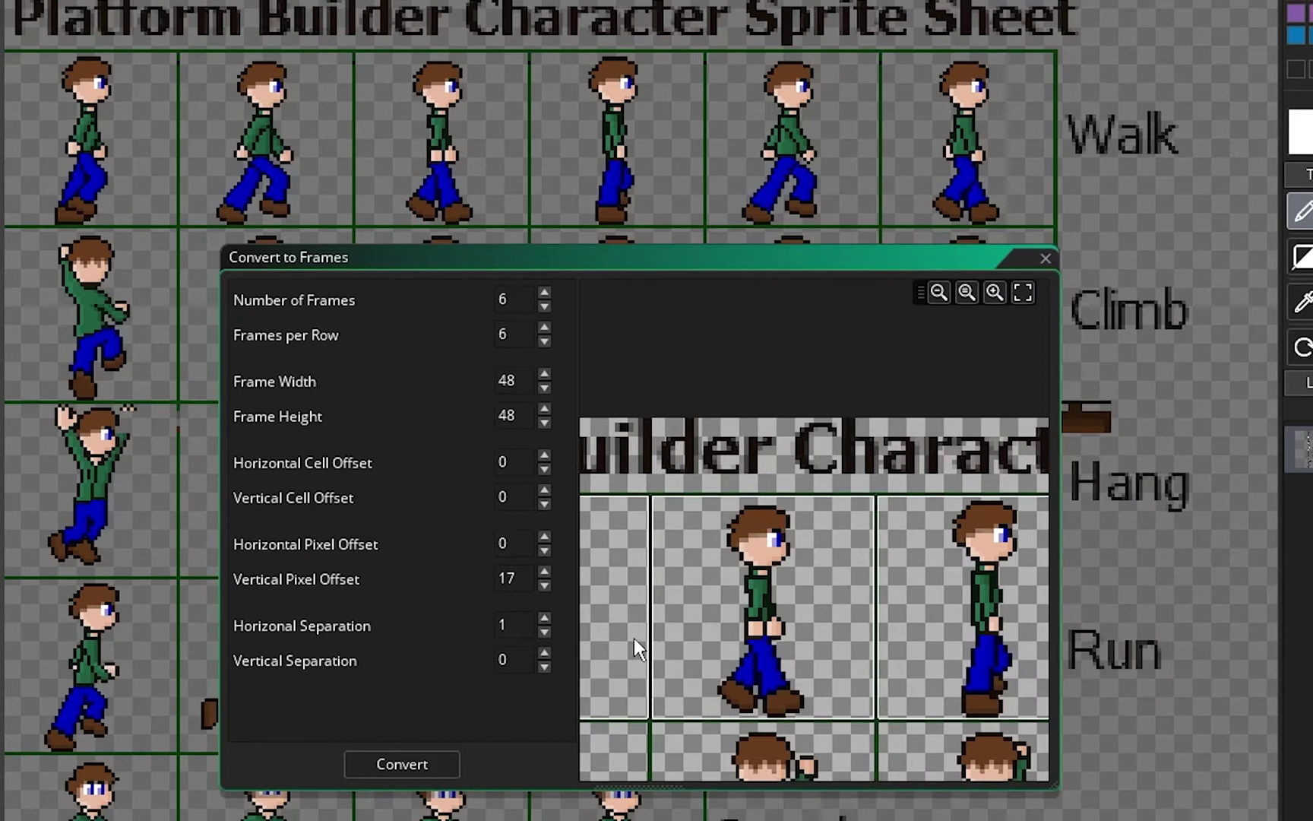
Step: Verify the alignment of the Walk frames, convert the sheet to frames, and accept replacing the existing sprite frames
middle_drag(634, 637, 941, 653)
middle_drag(752, 653, 859, 645)
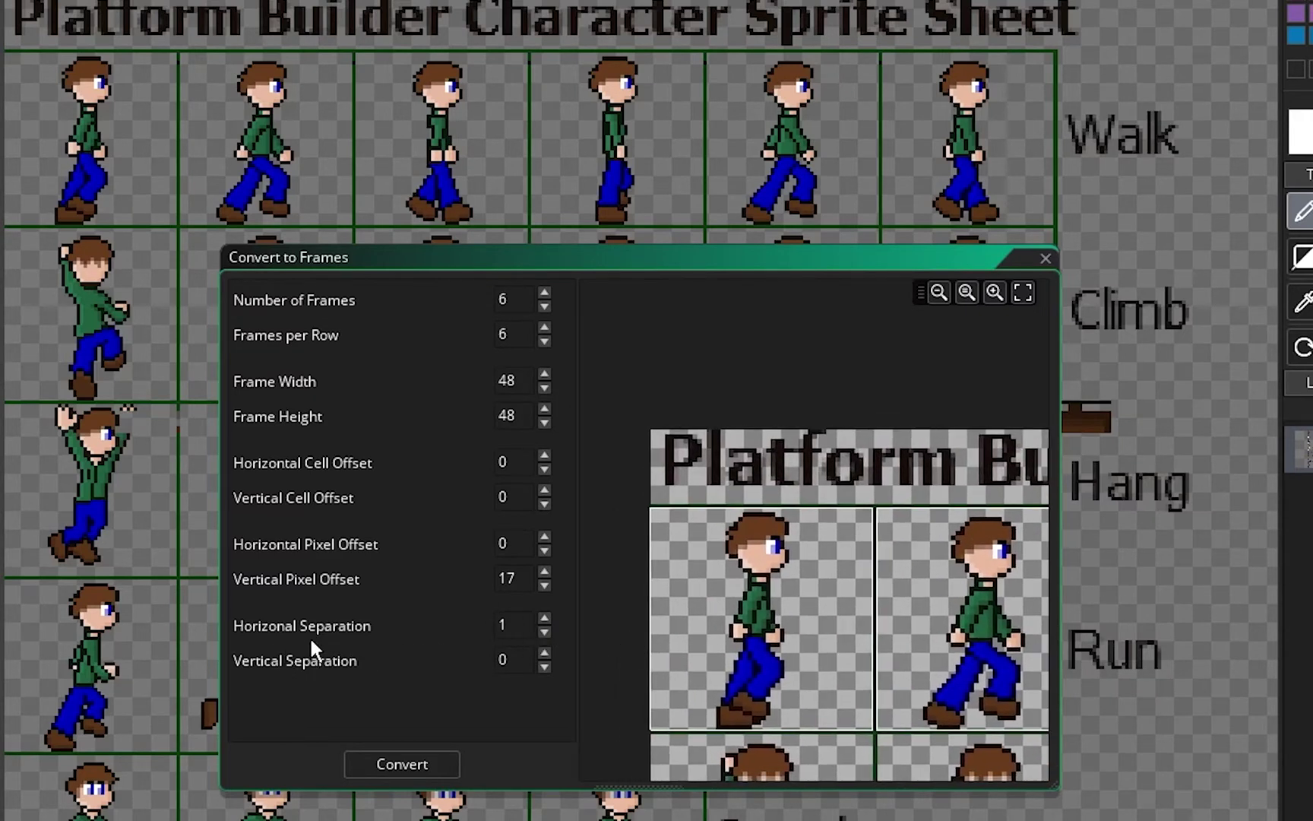
mouse_move(892, 639)
middle_down()
mouse_move(786, 580)
mouse_move(730, 579)
middle_up()
mouse_move(872, 563)
middle_down()
mouse_move(701, 562)
mouse_move(728, 577)
mouse_move(676, 567)
mouse_move(654, 546)
mouse_move(722, 538)
mouse_move(715, 552)
mouse_move(898, 578)
middle_up()
mouse_move(762, 575)
middle_down()
mouse_move(962, 569)
mouse_move(946, 565)
middle_up()
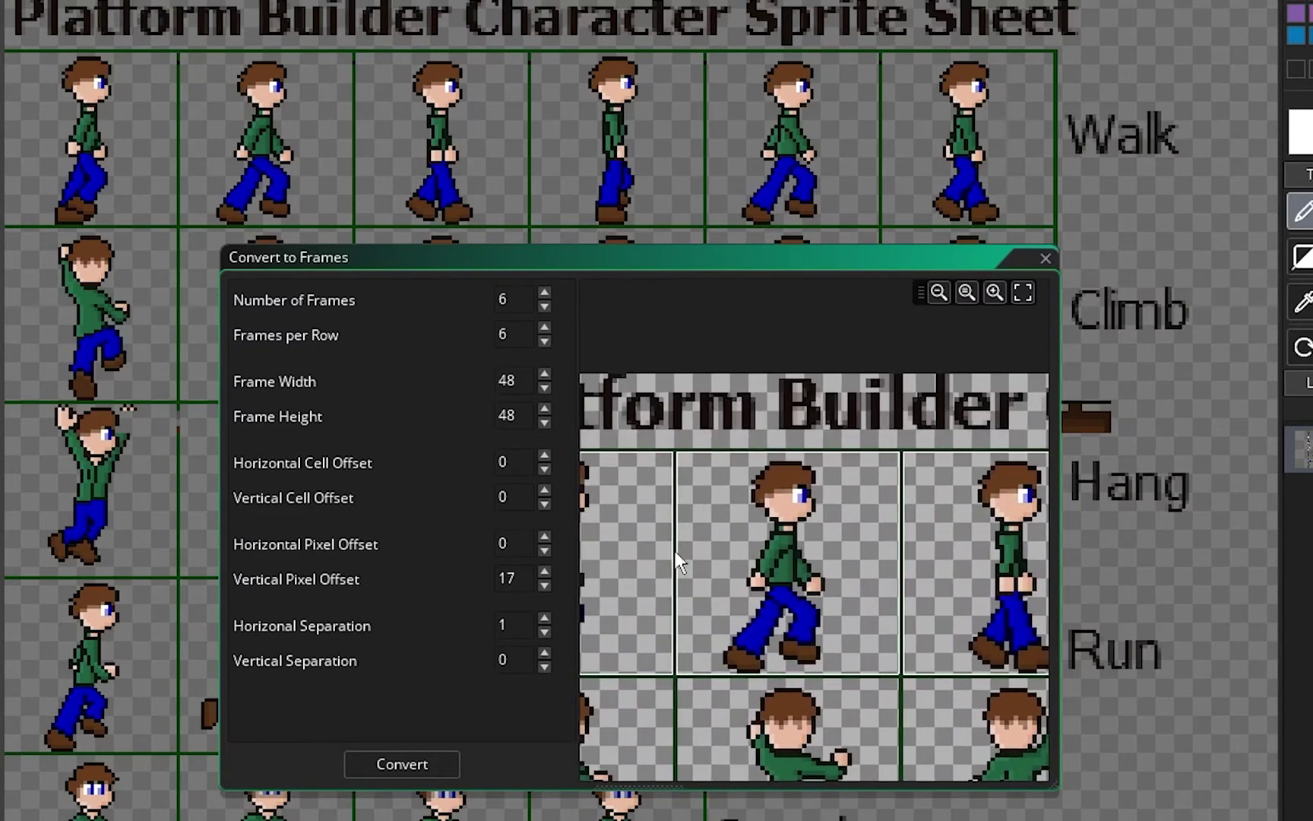
middle_drag(674, 552, 904, 541)
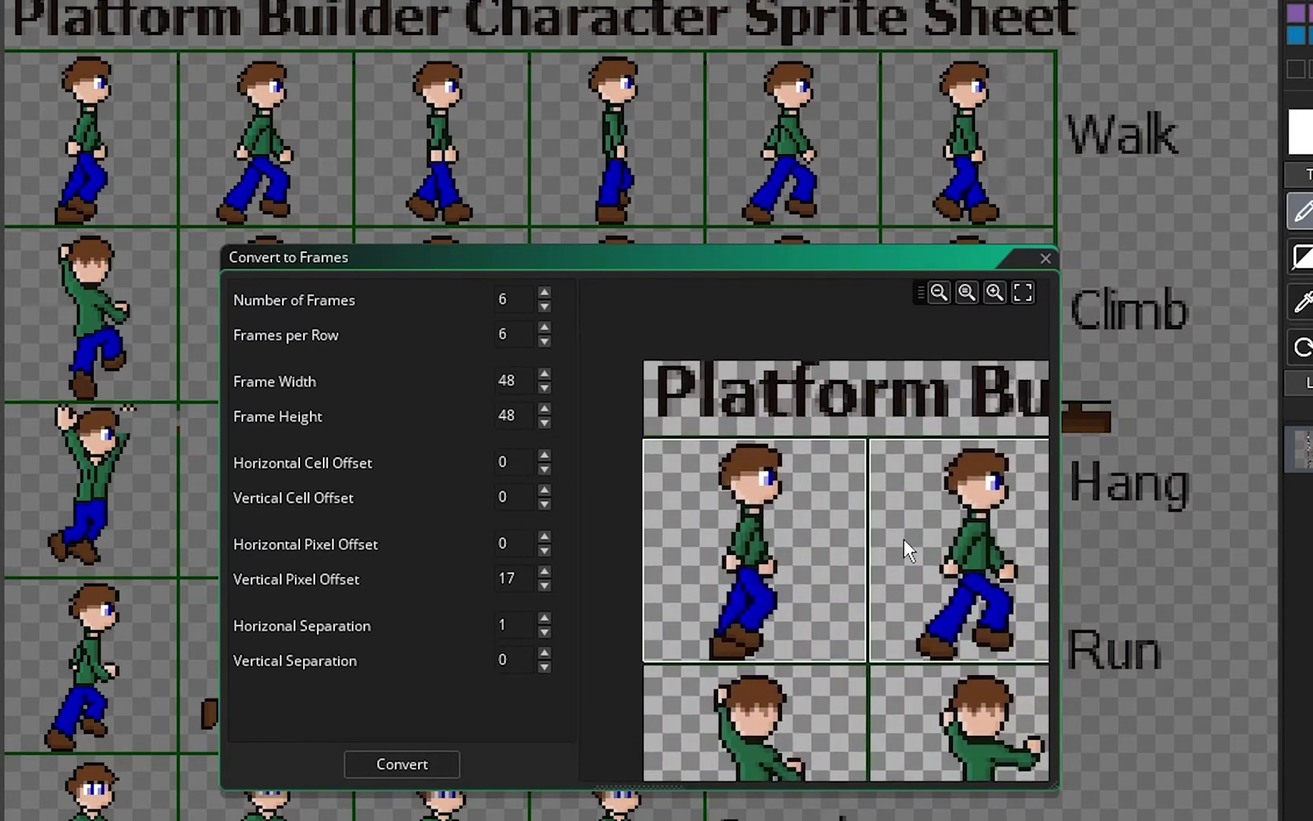
click(417, 760)
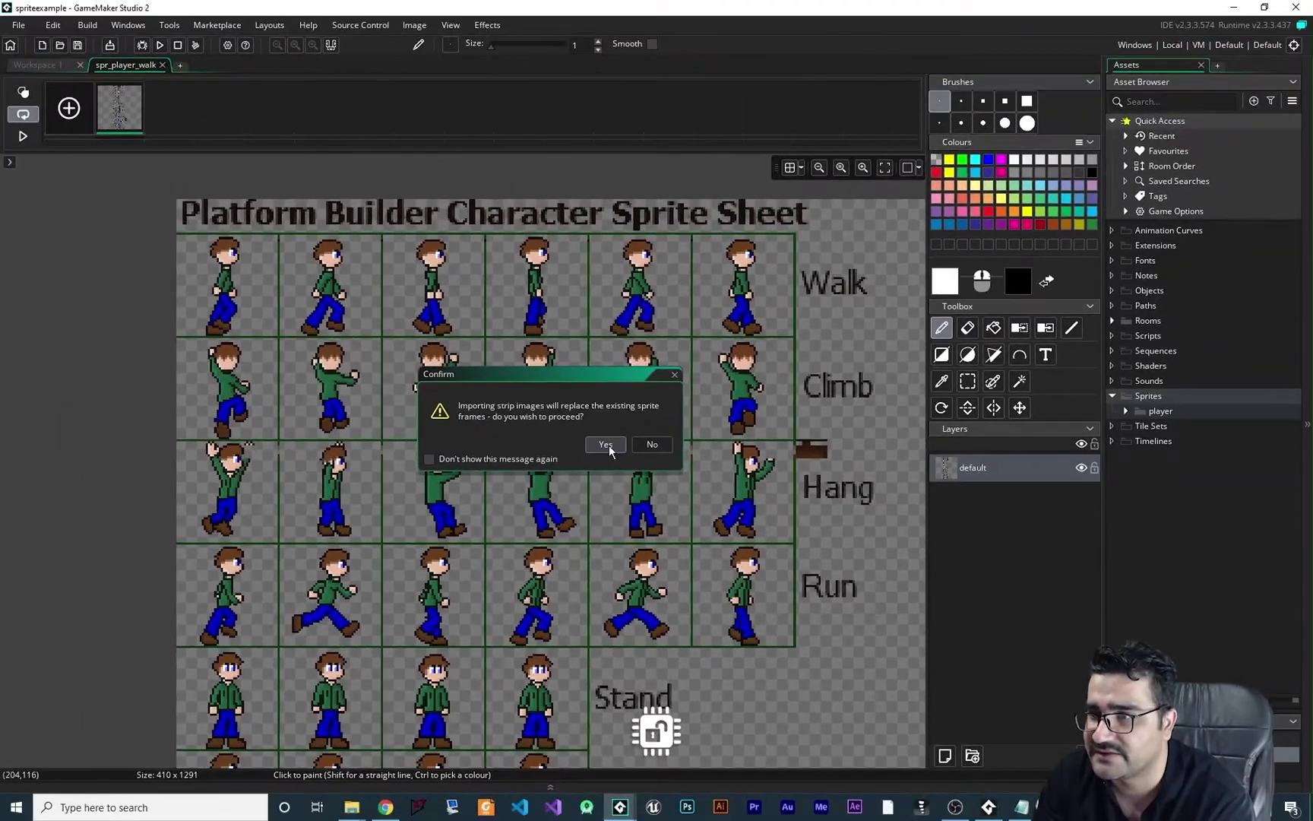
click(656, 430)
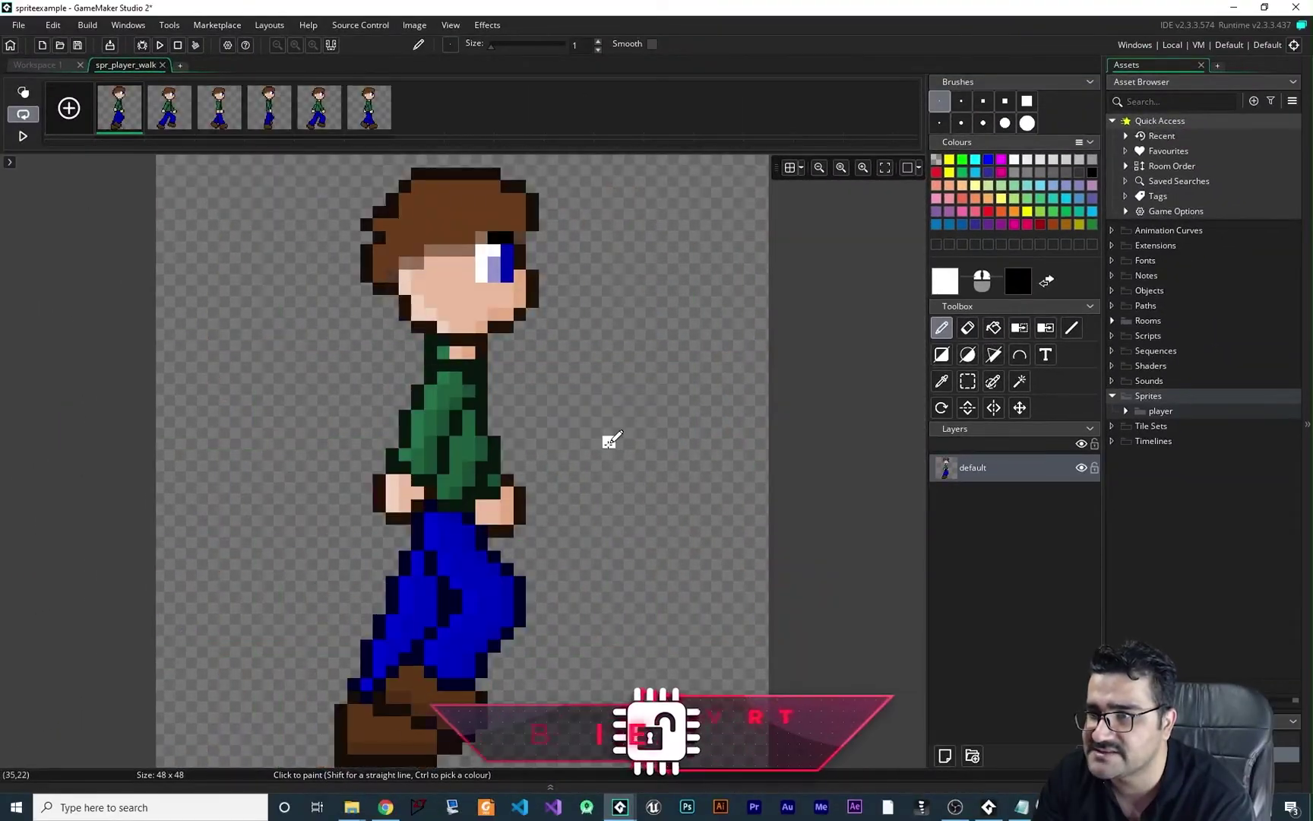
Step: Return to the workspace and preview the spr_player_walk animation in its sprite editor, stopping playback when done
click(36, 64)
scroll(296, 354, up, 2)
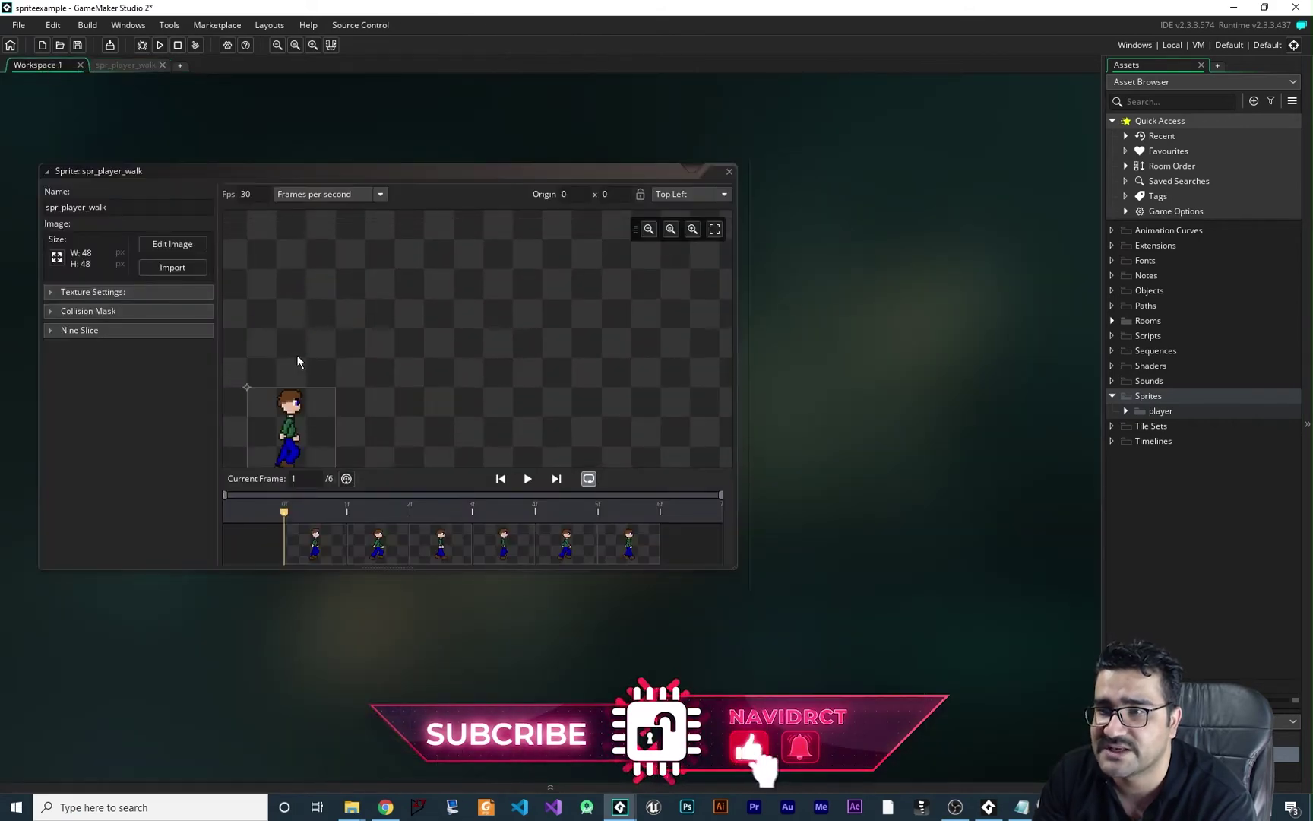
scroll(291, 372, down, 1)
ctrl+scroll(275, 361, up, 1)
ctrl+scroll(275, 366, up, 3)
ctrl+scroll(288, 365, down, 1)
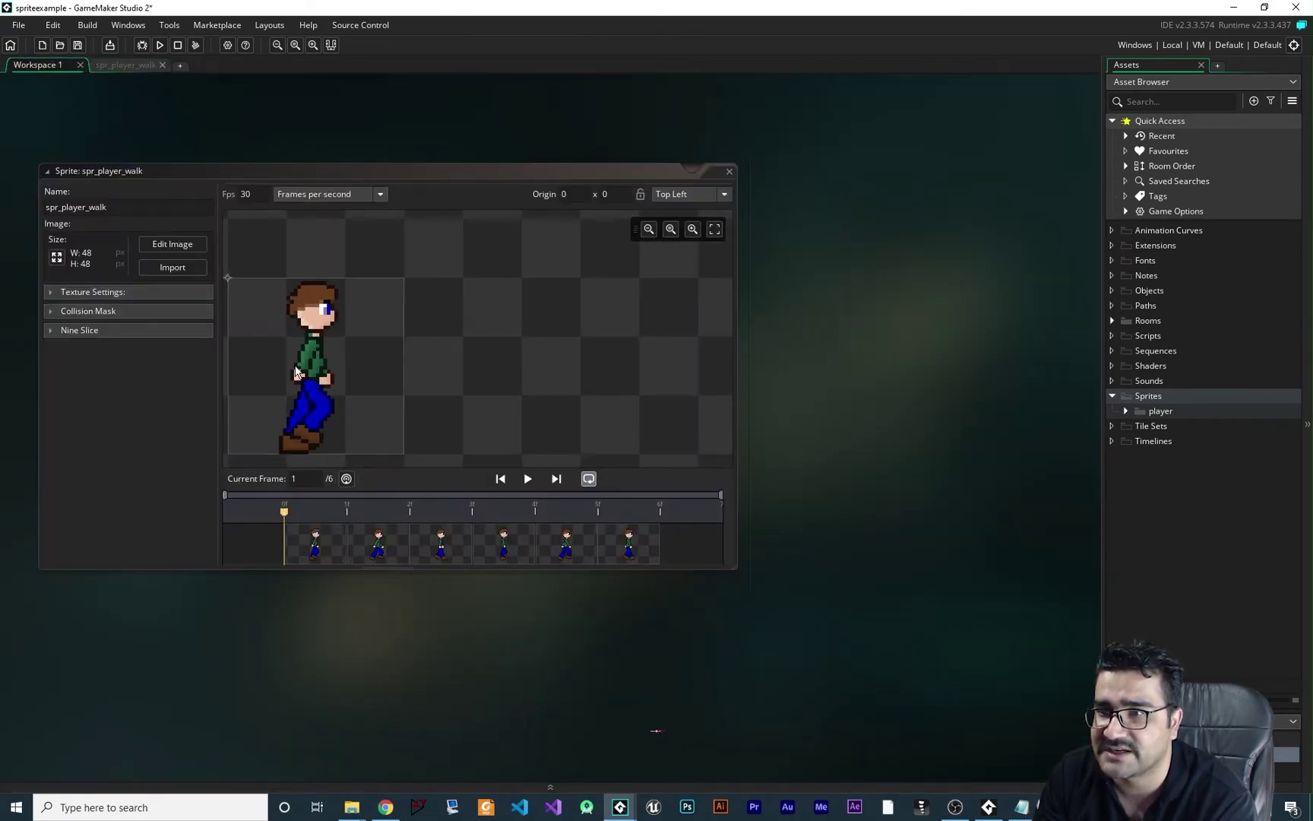
middle_drag(304, 357, 392, 350)
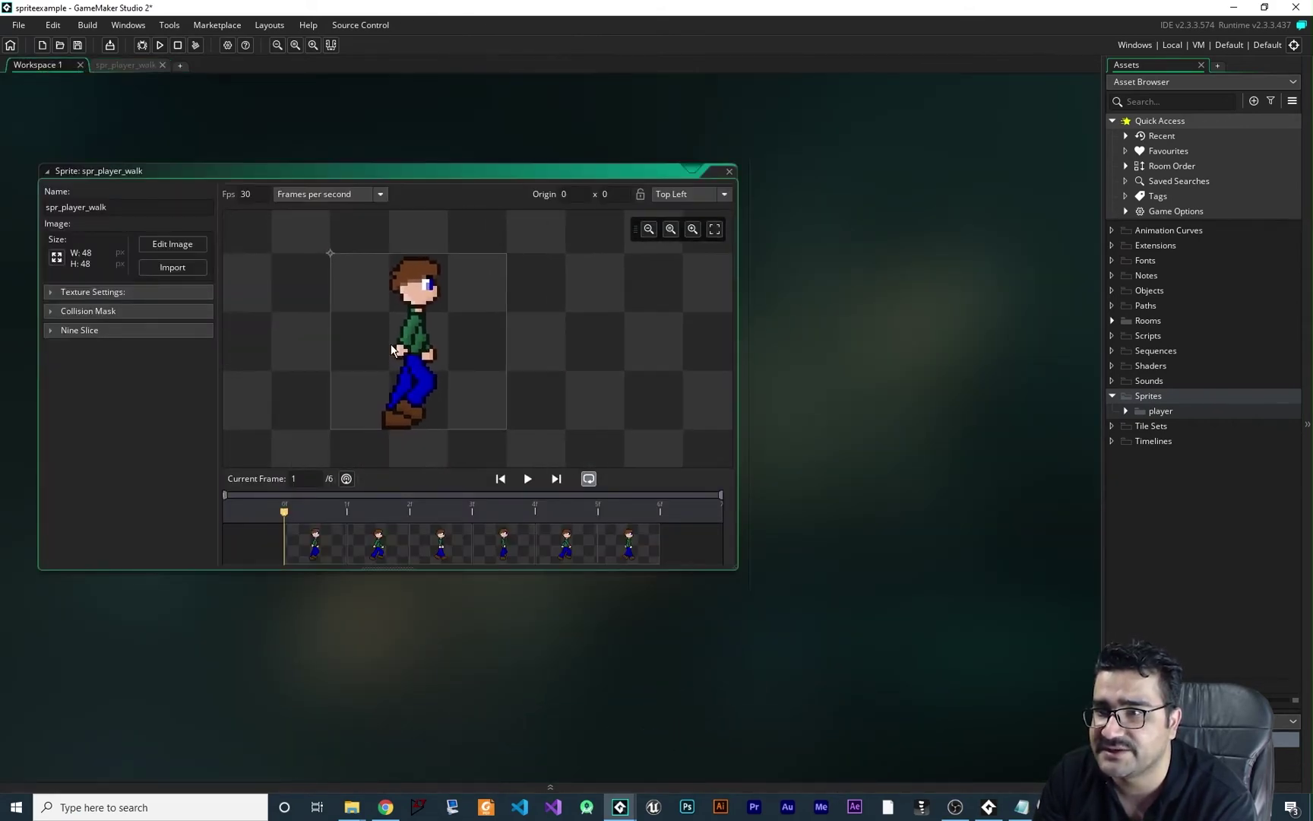
click(528, 478)
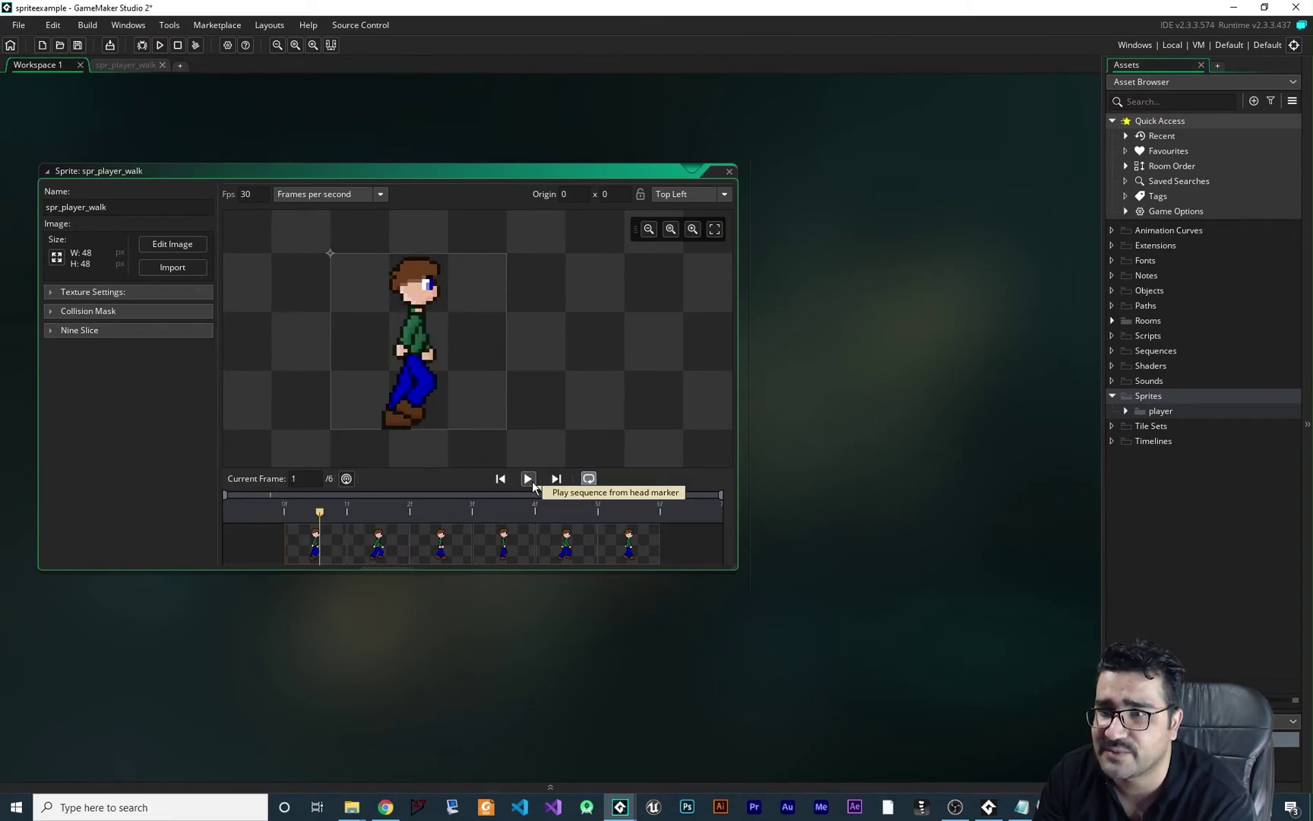
click(529, 481)
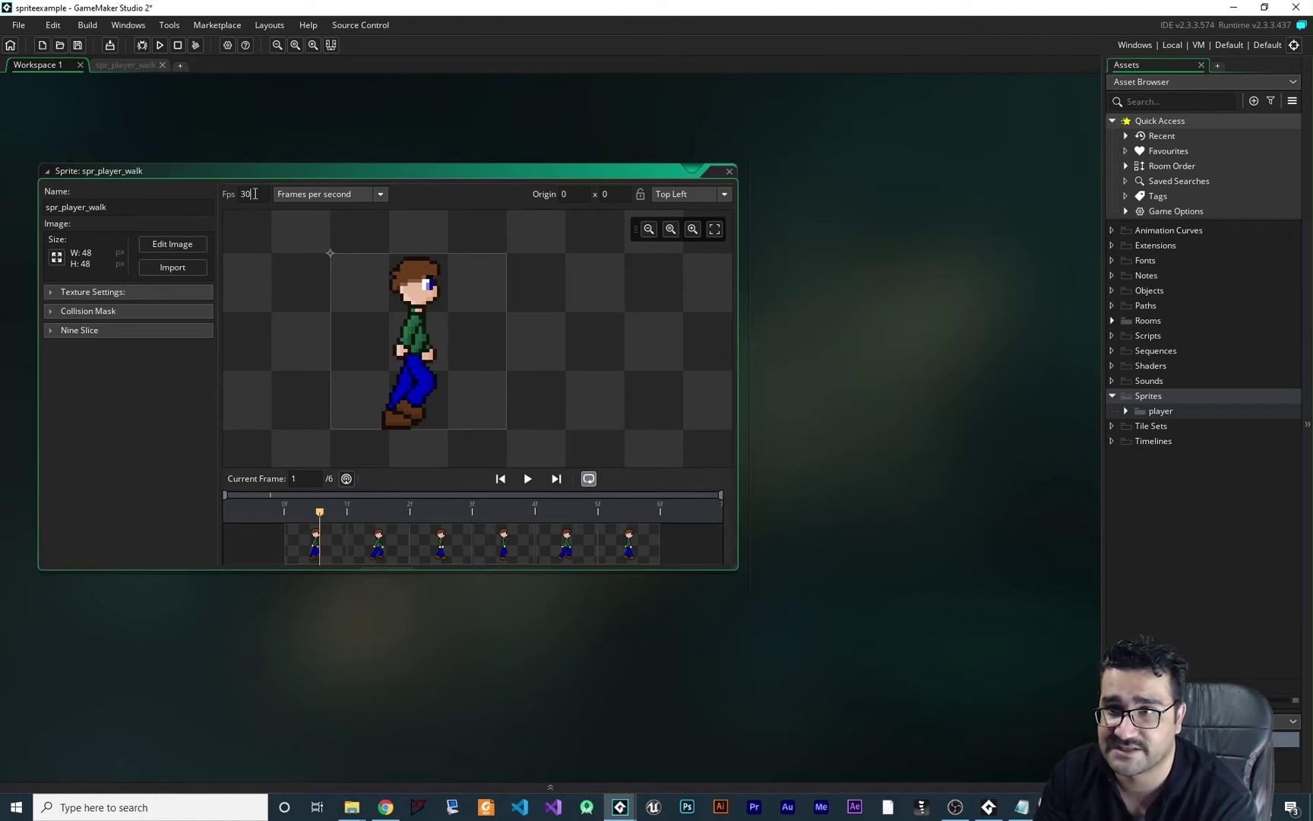
Step: Set the spr_player_walk animation speed to 6 frames per second and play the preview
click(227, 194)
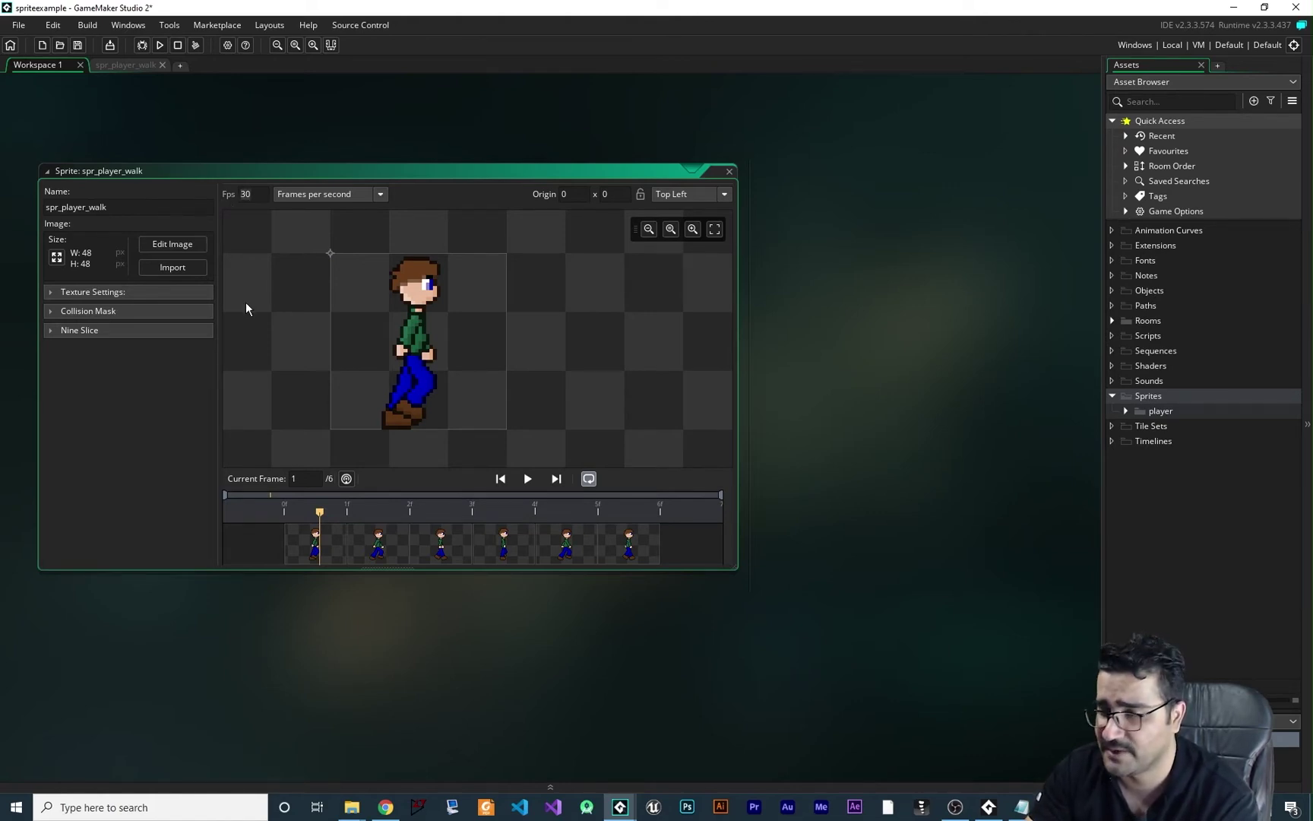
key(Delete)
key(Delete)
text(6)
click(527, 478)
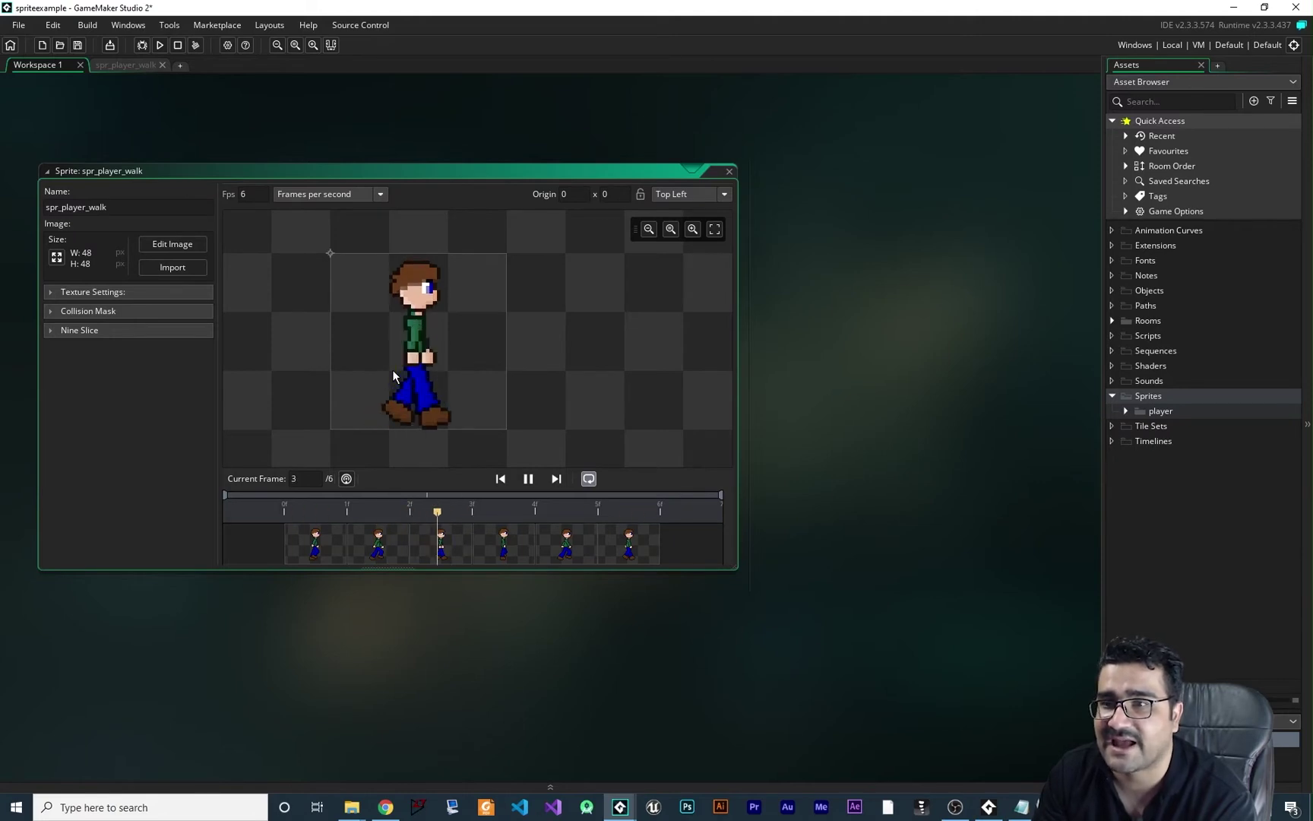
Step: Review the animation rows of player.png in the photo viewer, close it, and return to GameMaker Studio 2
click(1055, 807)
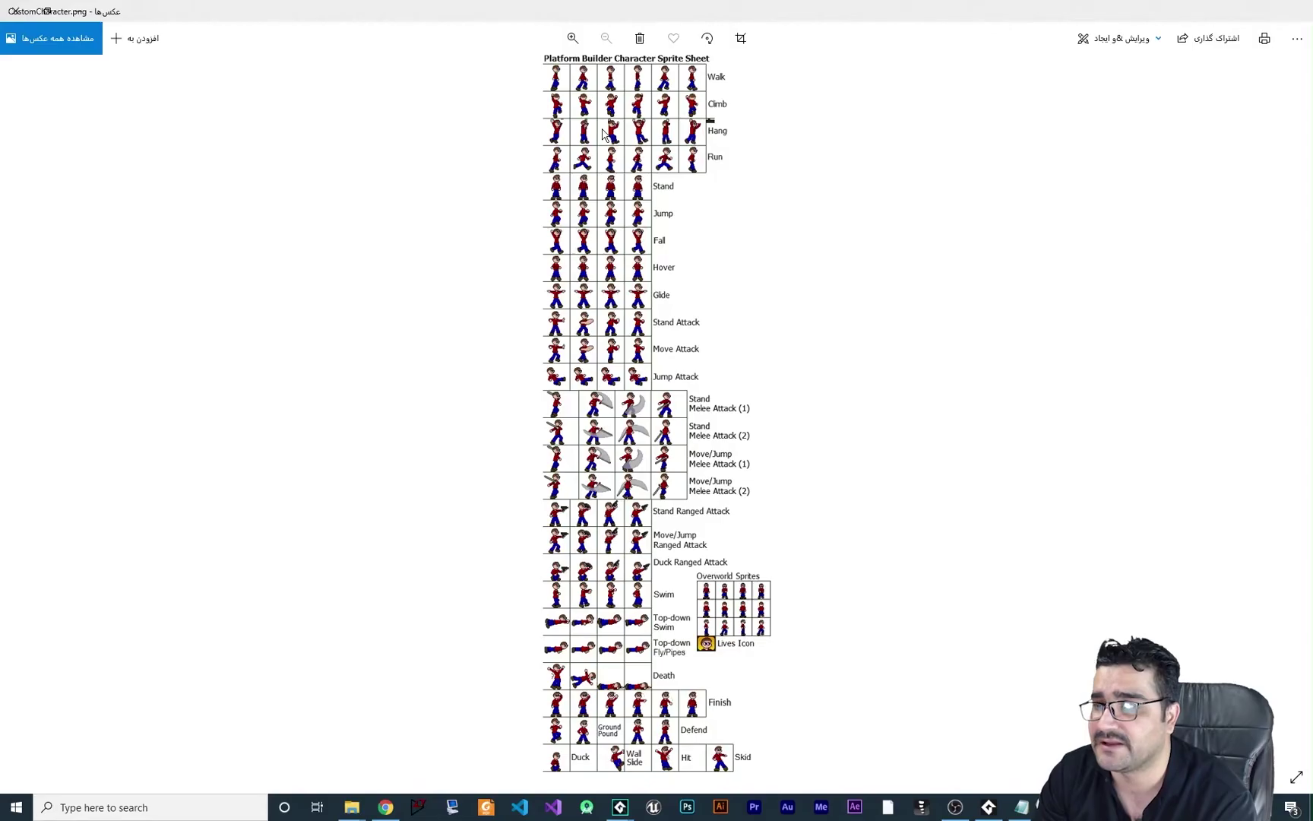
scroll(603, 135, up, 3)
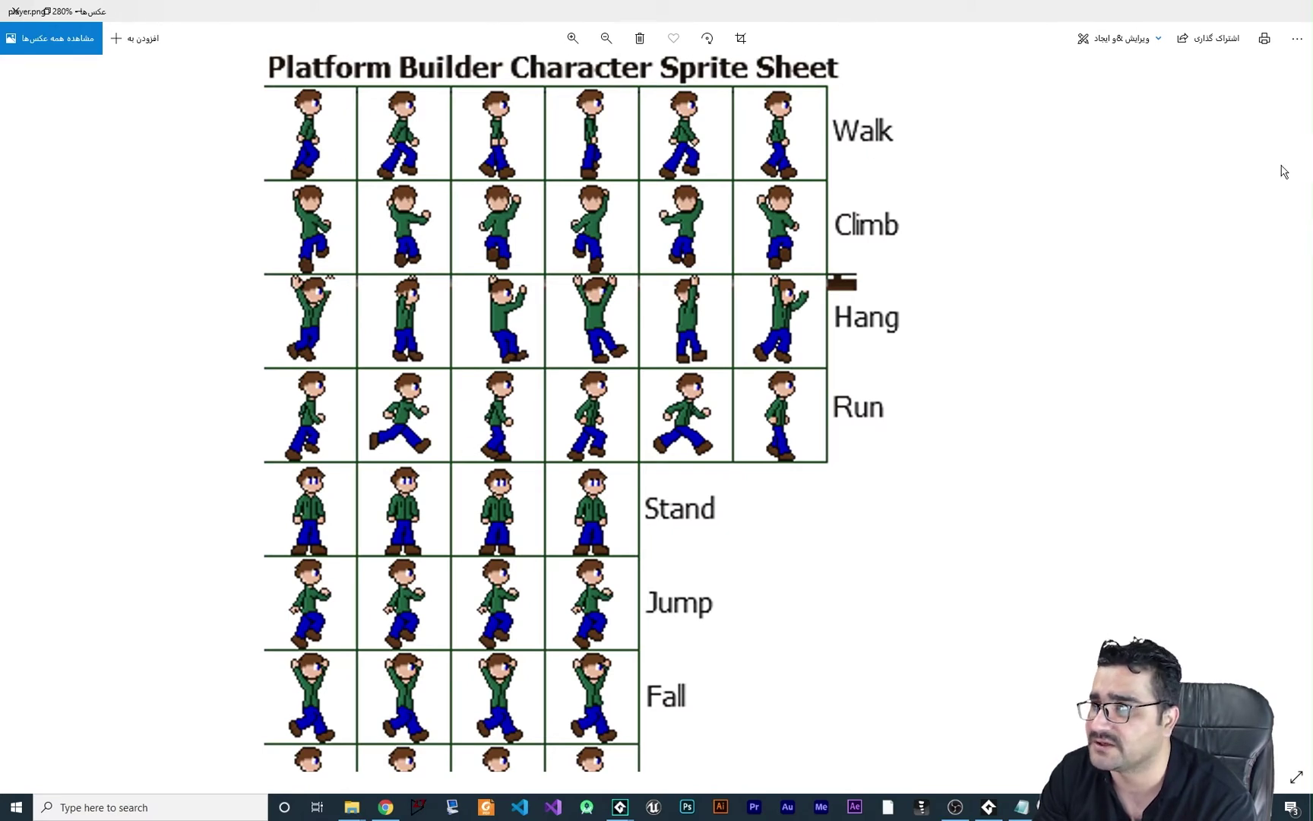
click(14, 11)
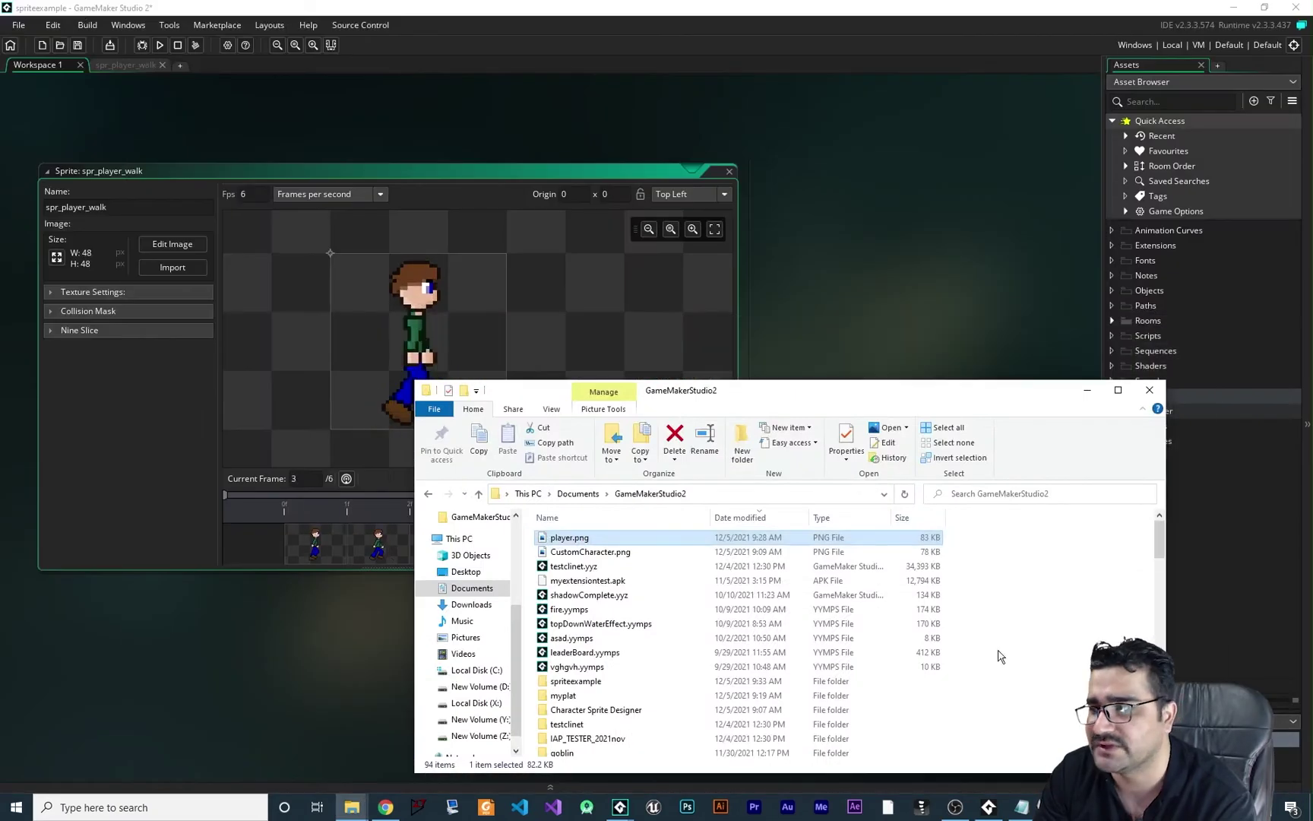
click(1087, 391)
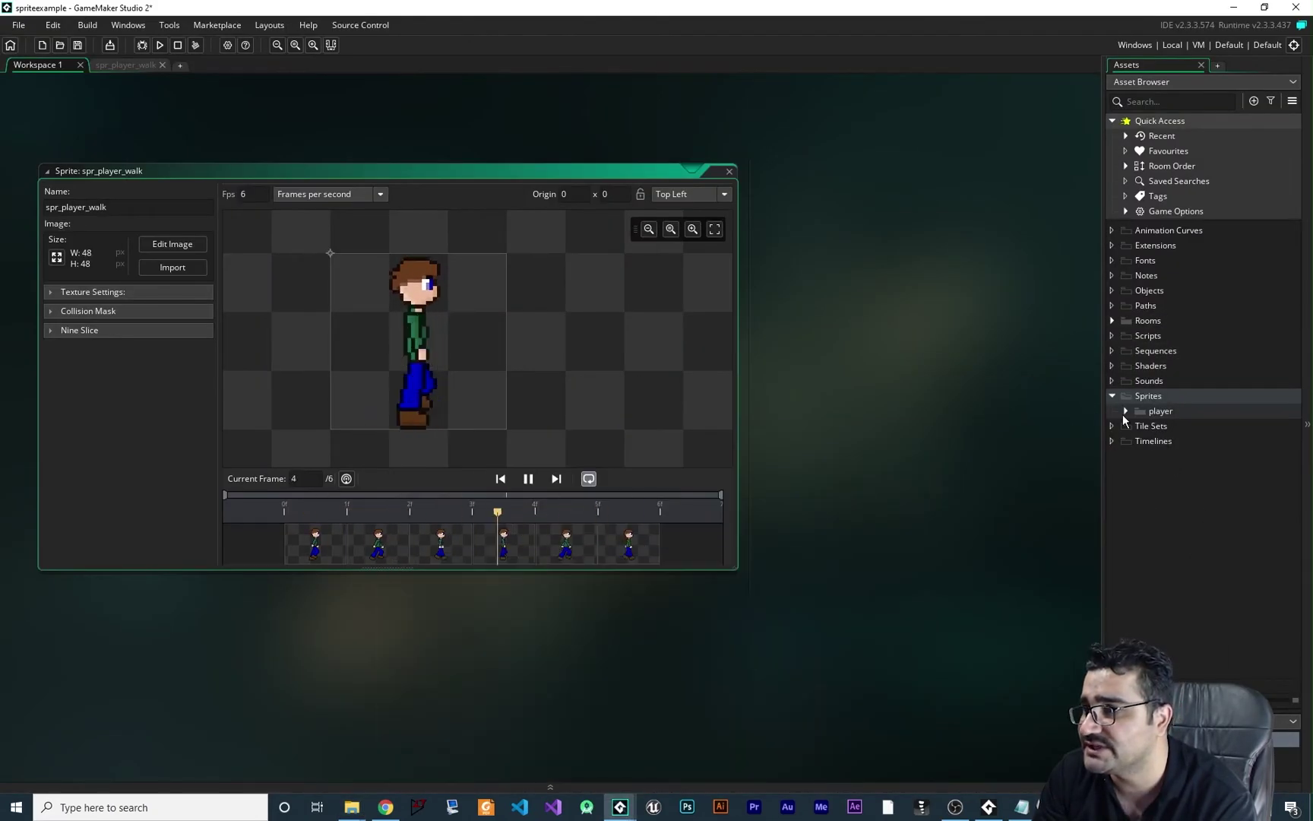
Step: Create a new sprite in the player group and name it spr_player_run
click(1125, 411)
right_click(1163, 411)
mouse_move(1151, 418)
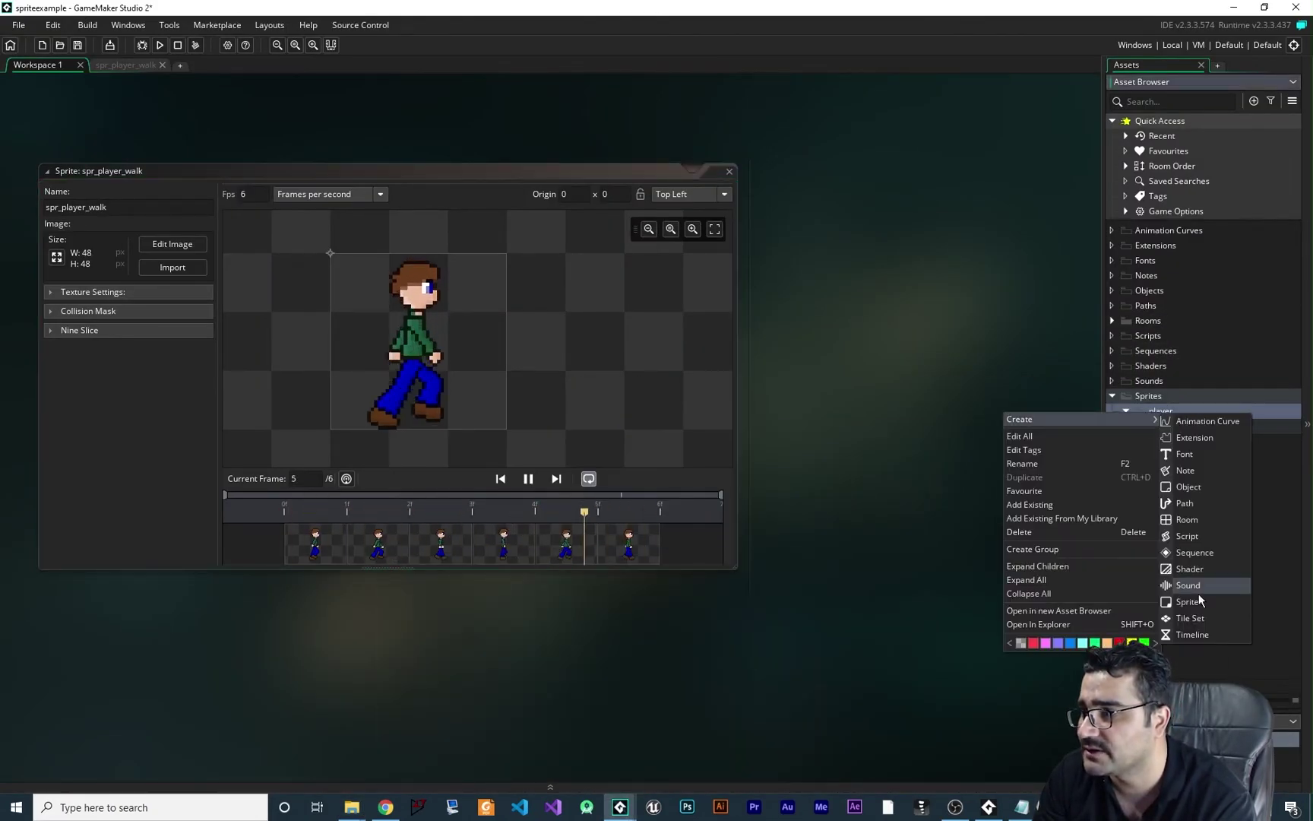
click(1200, 601)
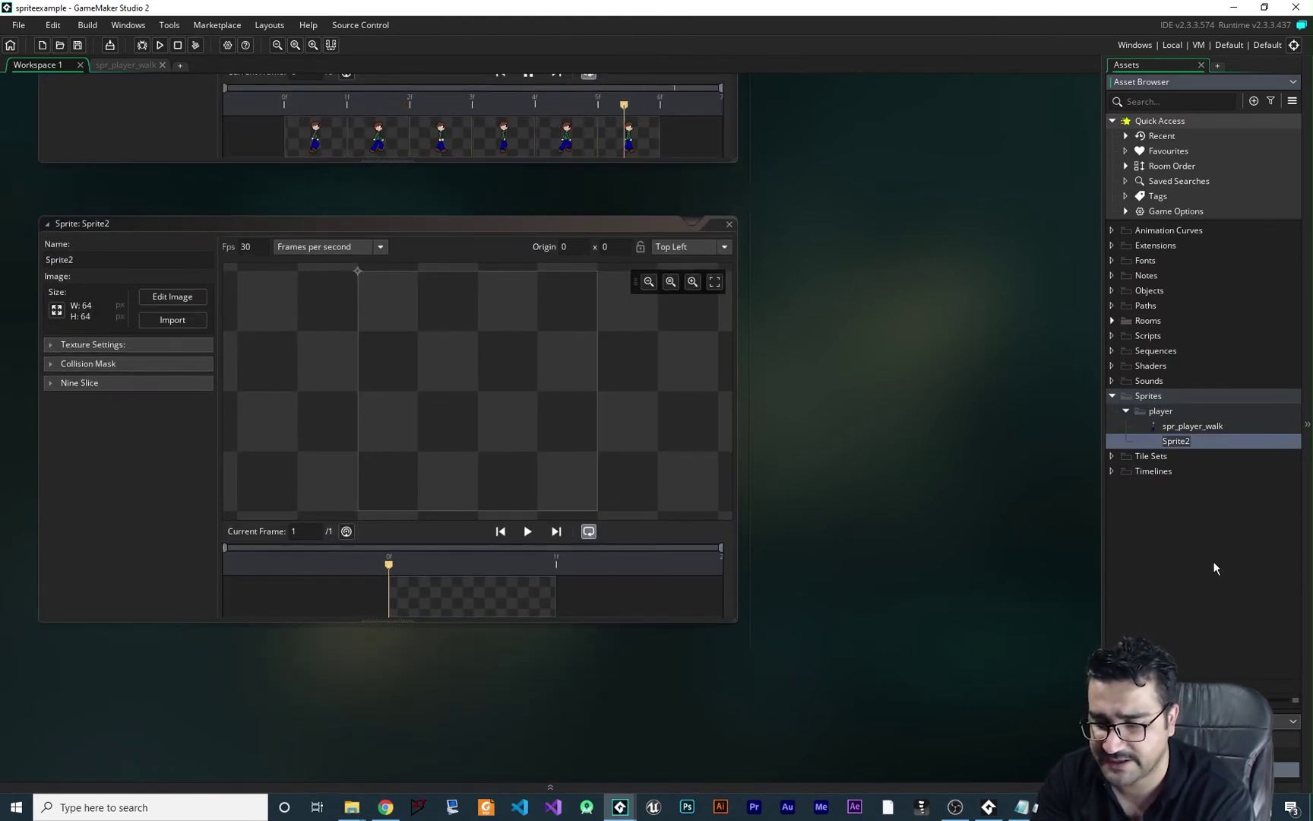
text(spr_play)
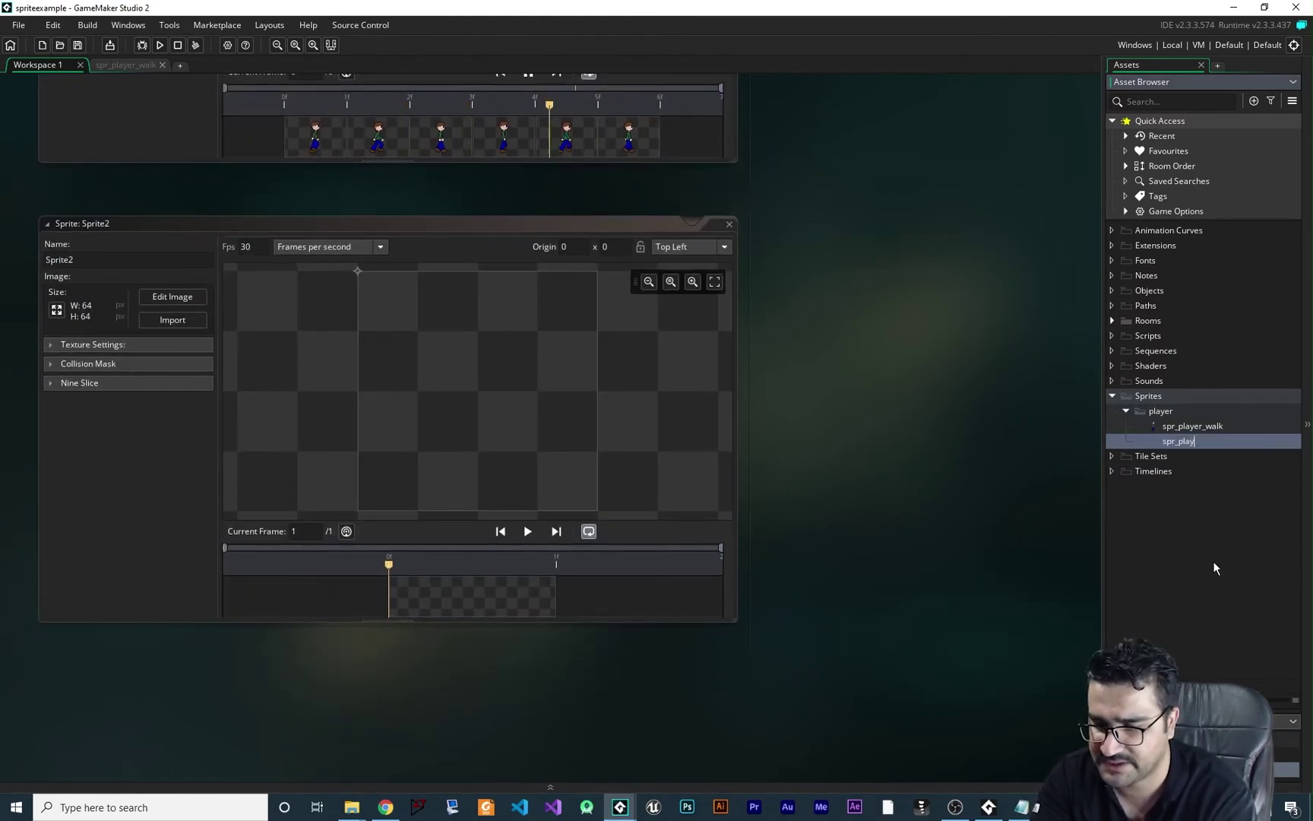
text(er_run)
key(Return)
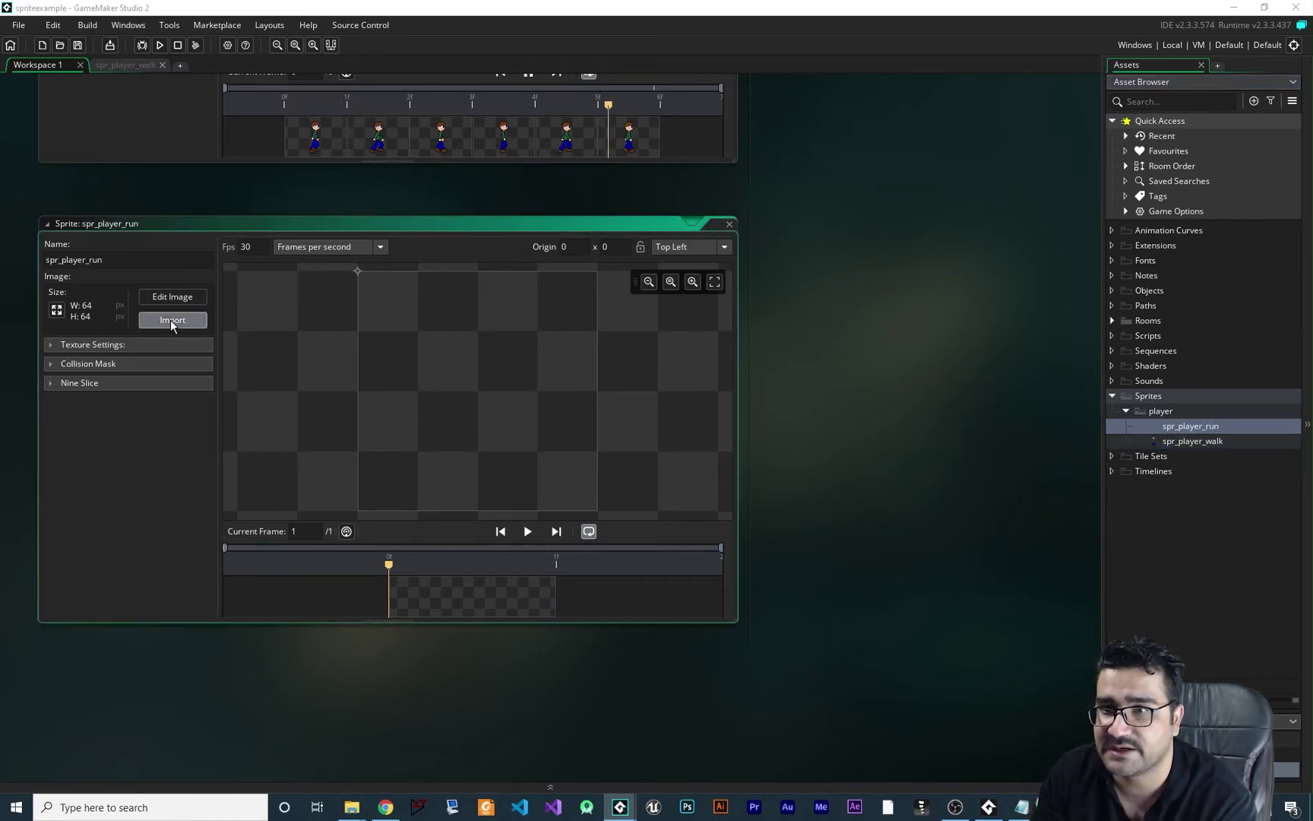
Step: Import player.png from the GameMakerStudio2 folder into spr_player_run
click(172, 320)
click(159, 114)
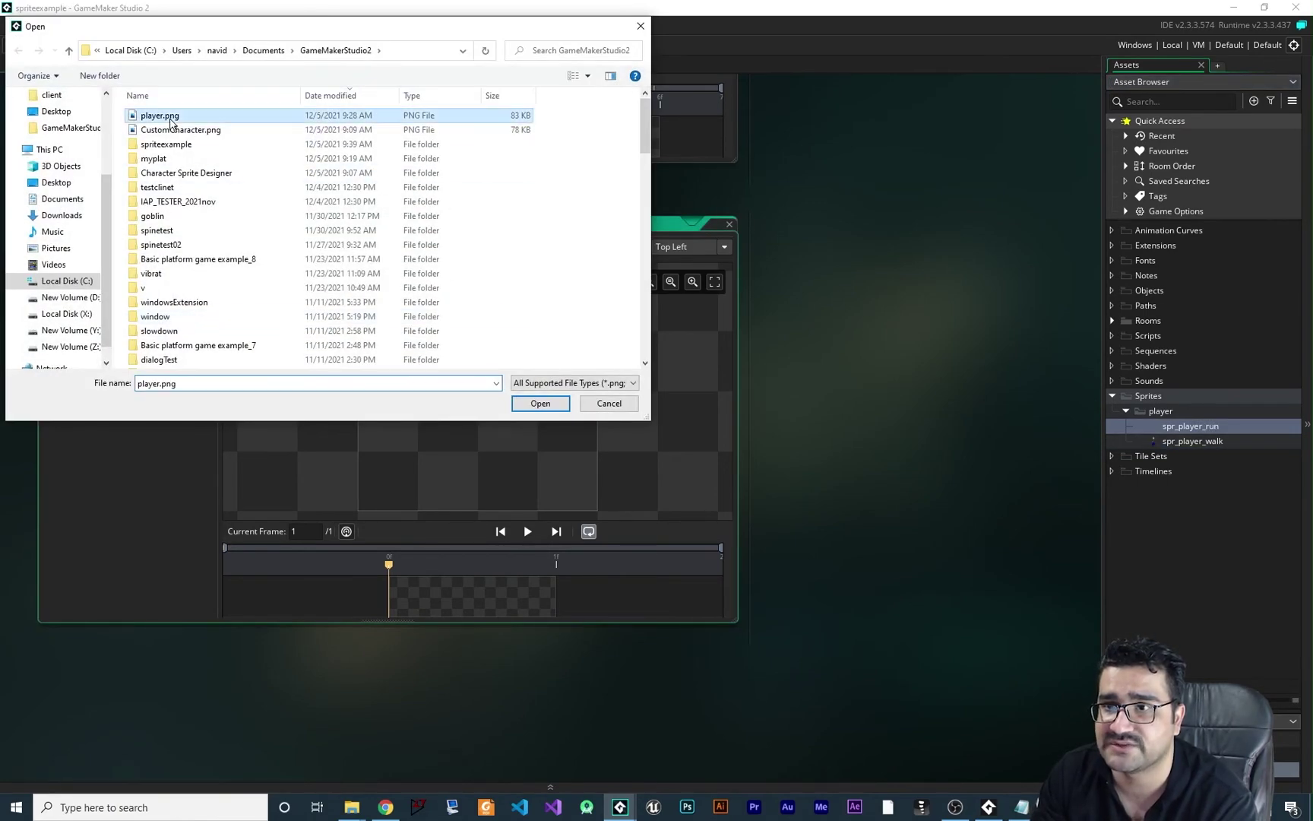
click(529, 403)
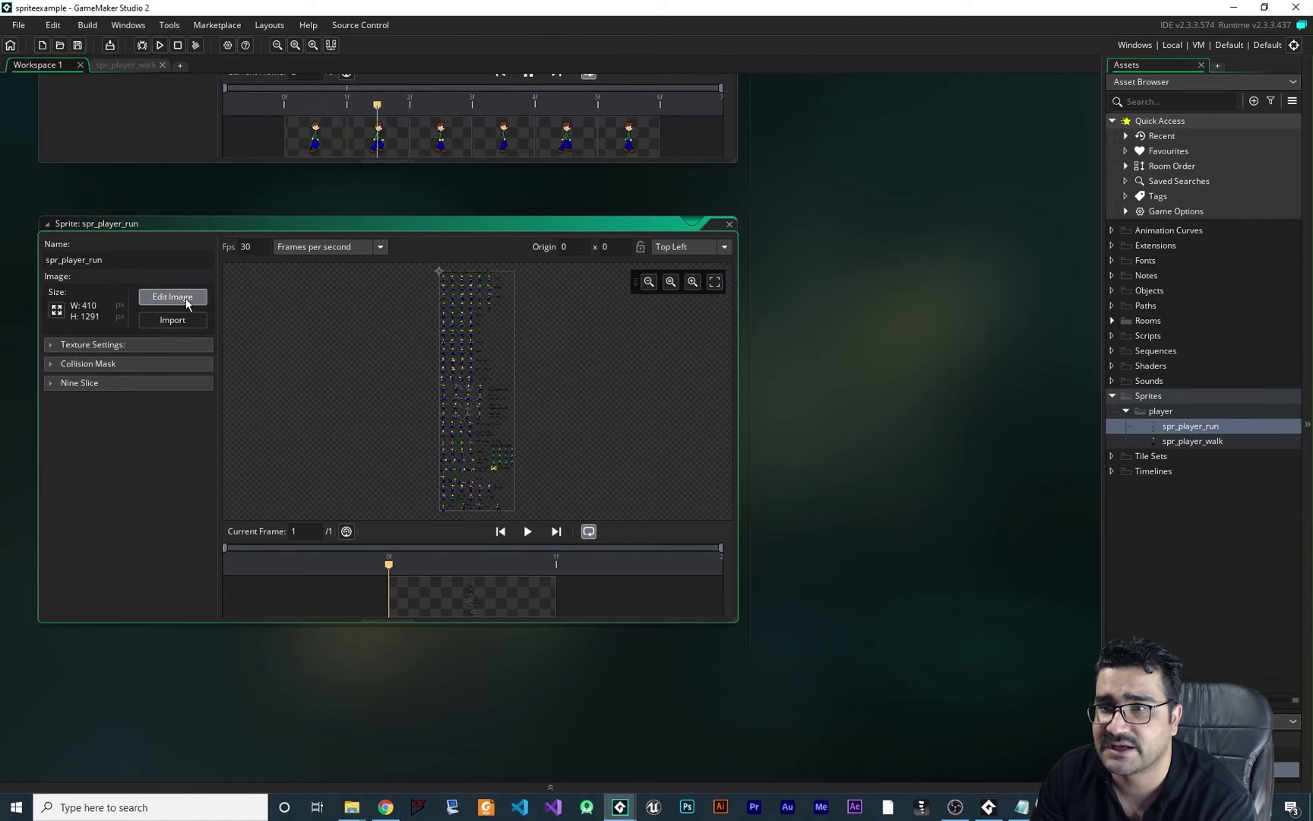
Step: Open the spr_player_run image for editing and start Convert to Frames, widening its window to show the sheet's full rows
click(172, 296)
click(410, 28)
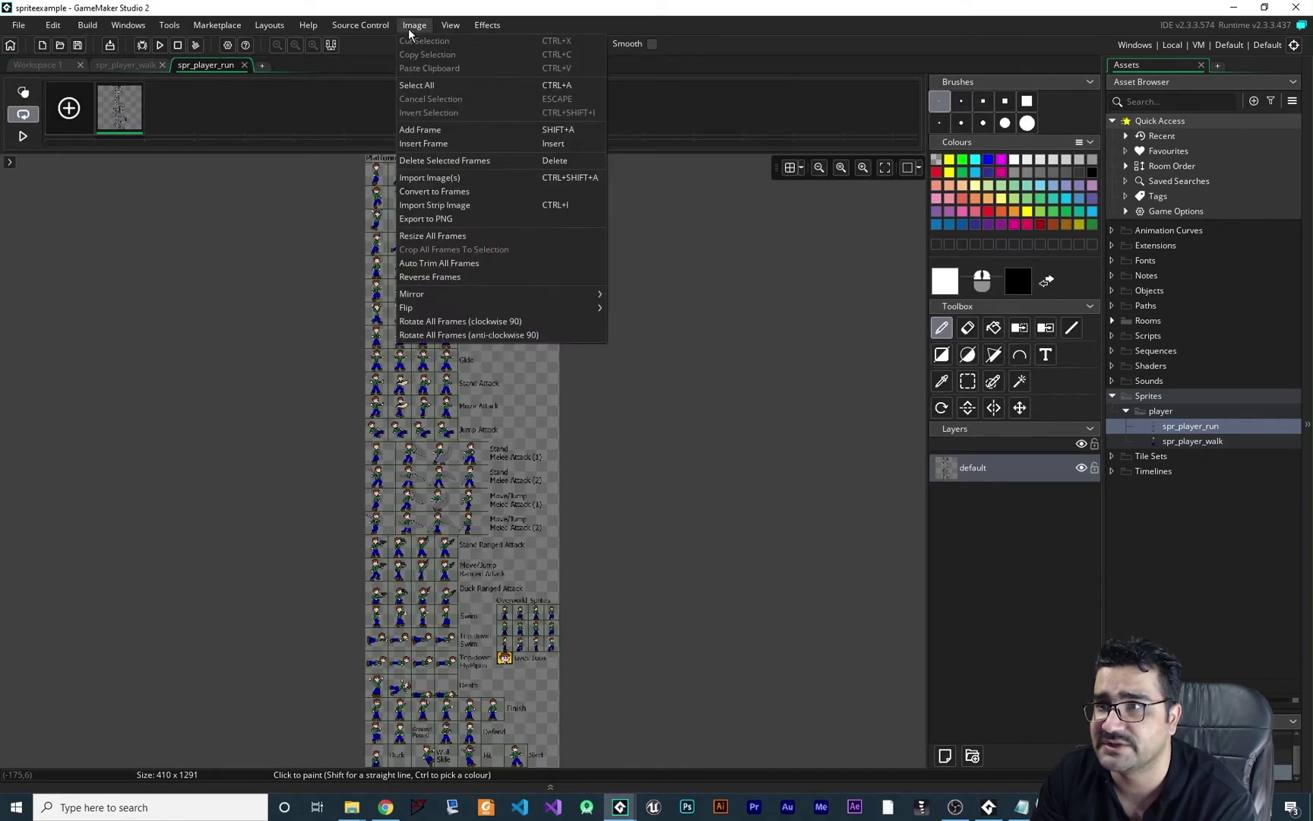
click(452, 190)
drag(612, 111, 571, 263)
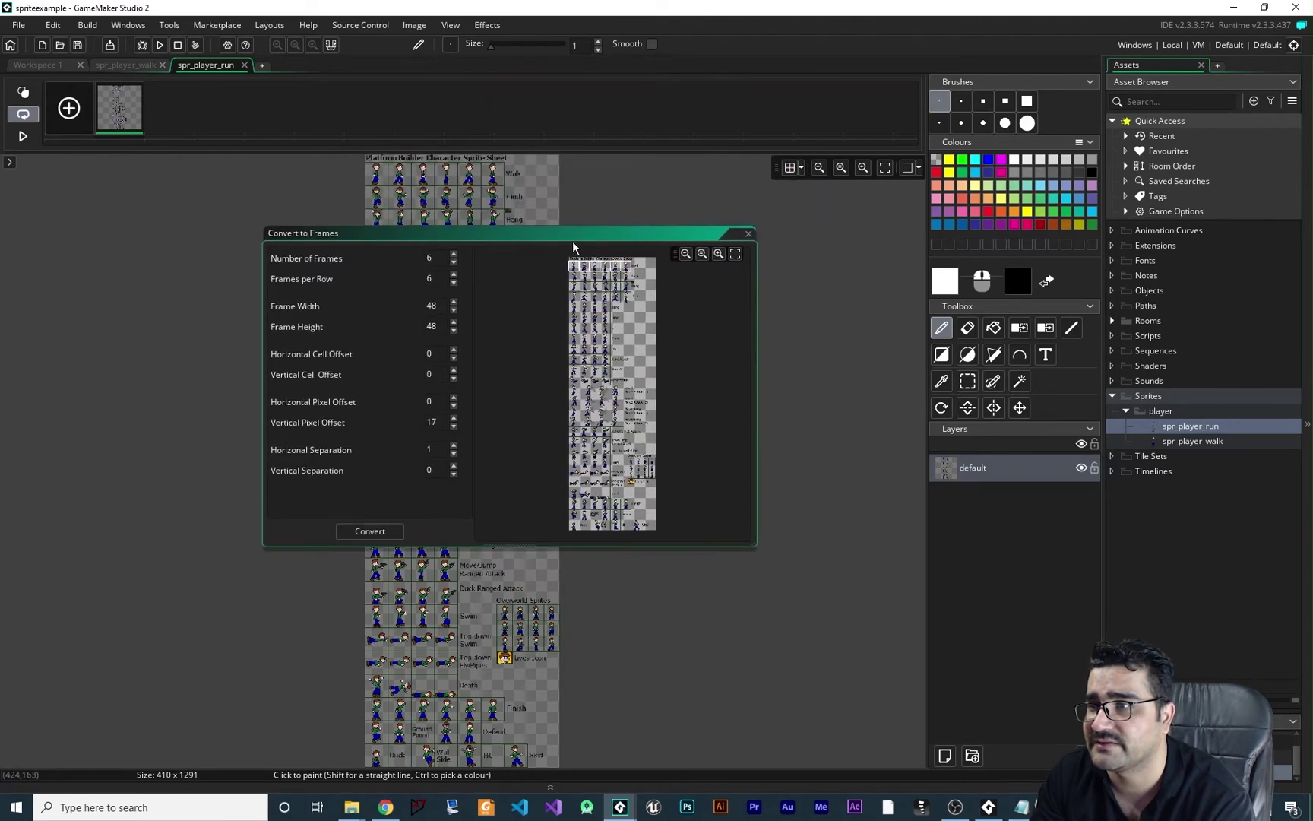
scroll(604, 275, up, 5)
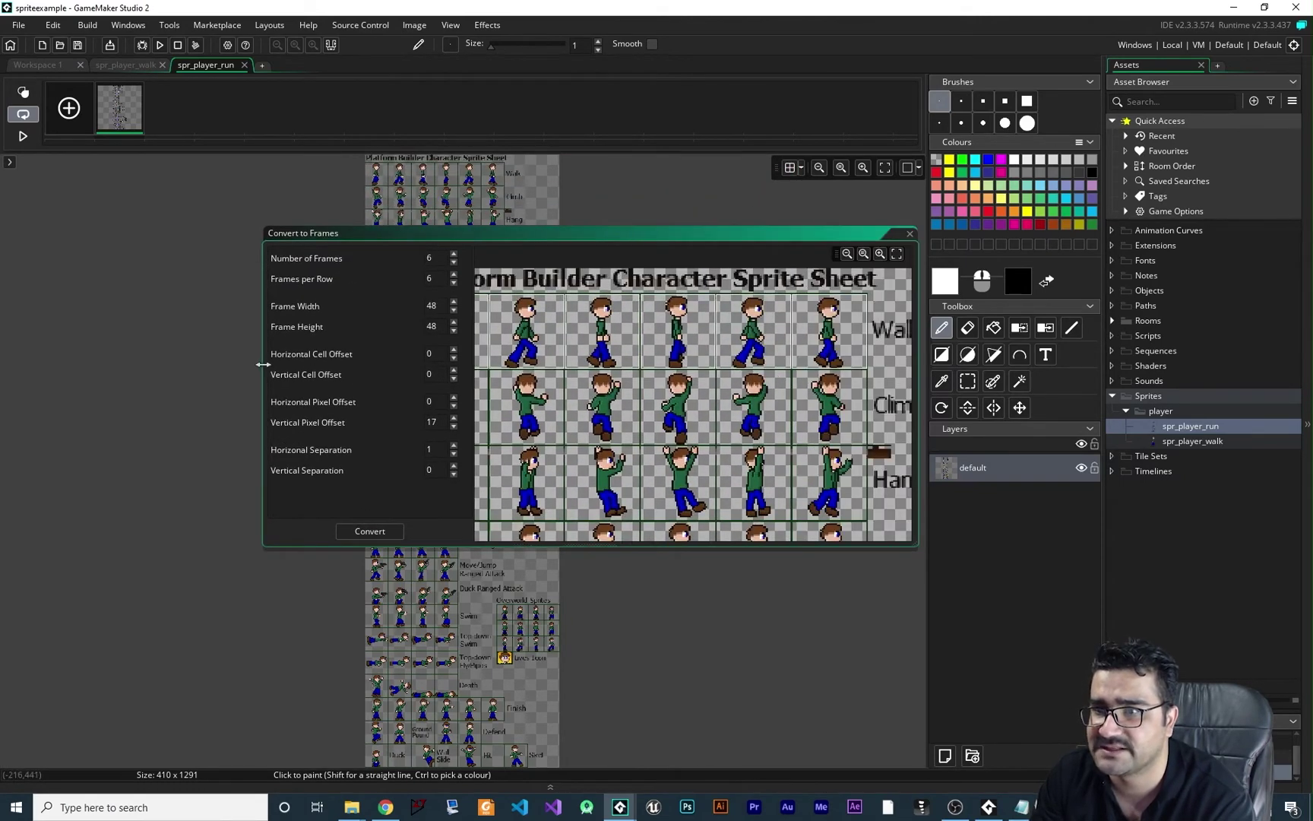
drag(263, 365, 70, 373)
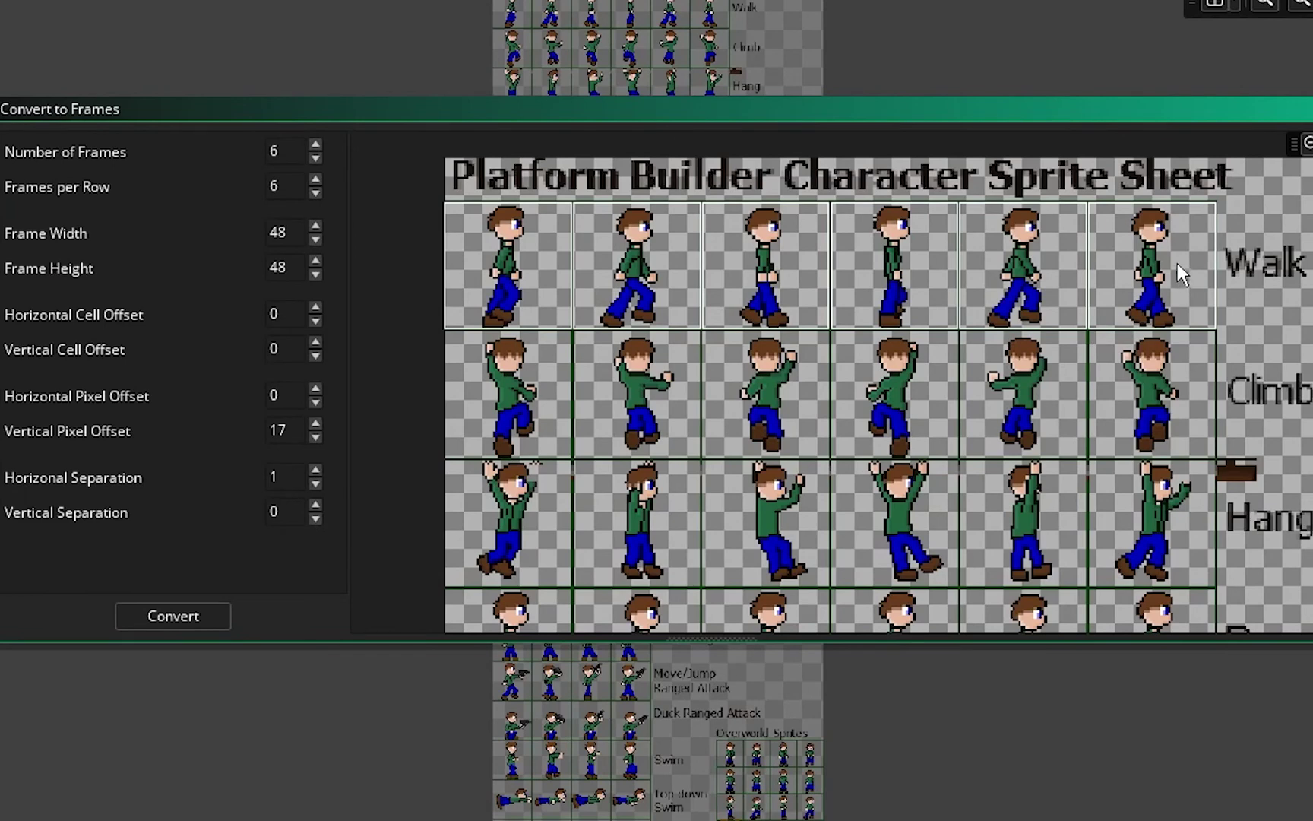
Step: Set the vertical cell offset to 3 so the frame outlines move from the Walk row to the Run row
drag(1134, 531, 1153, 345)
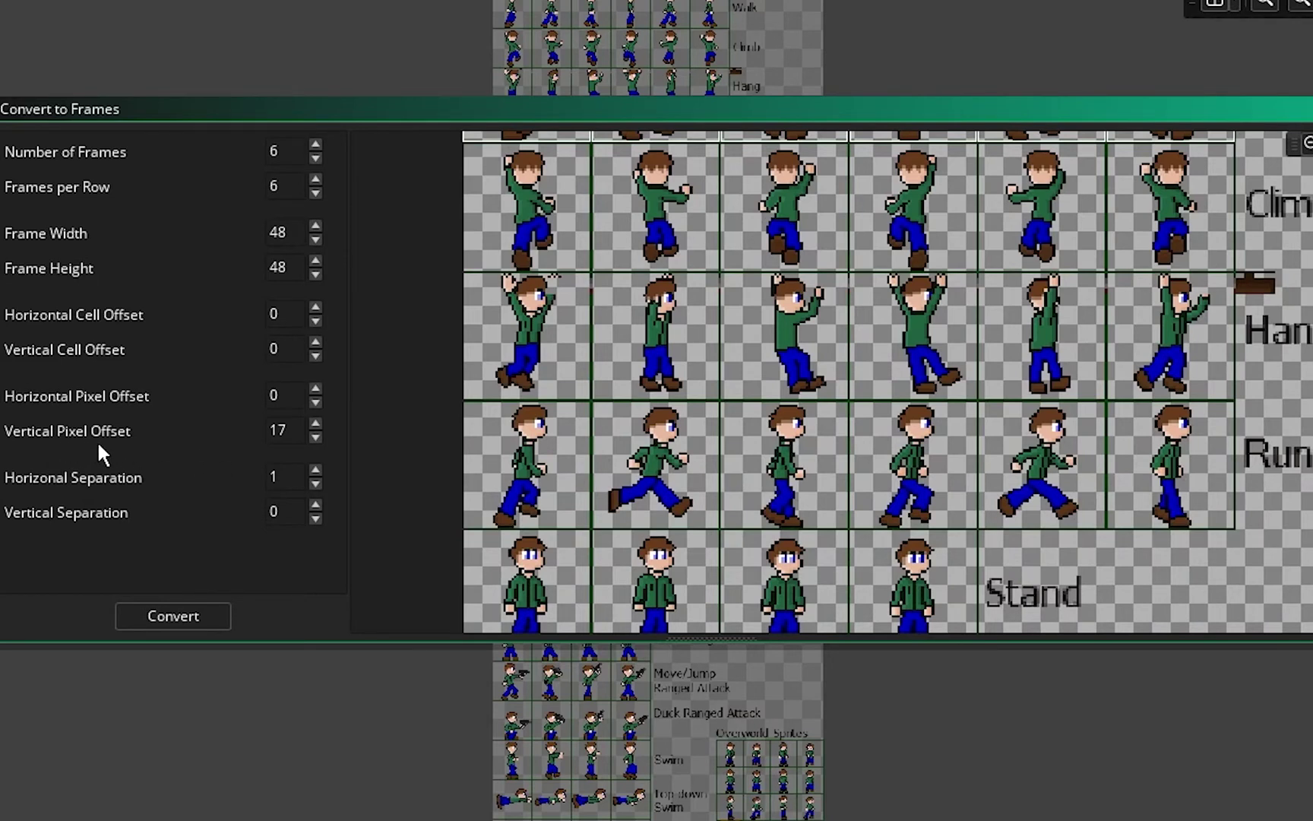
scroll(927, 288, up, 3)
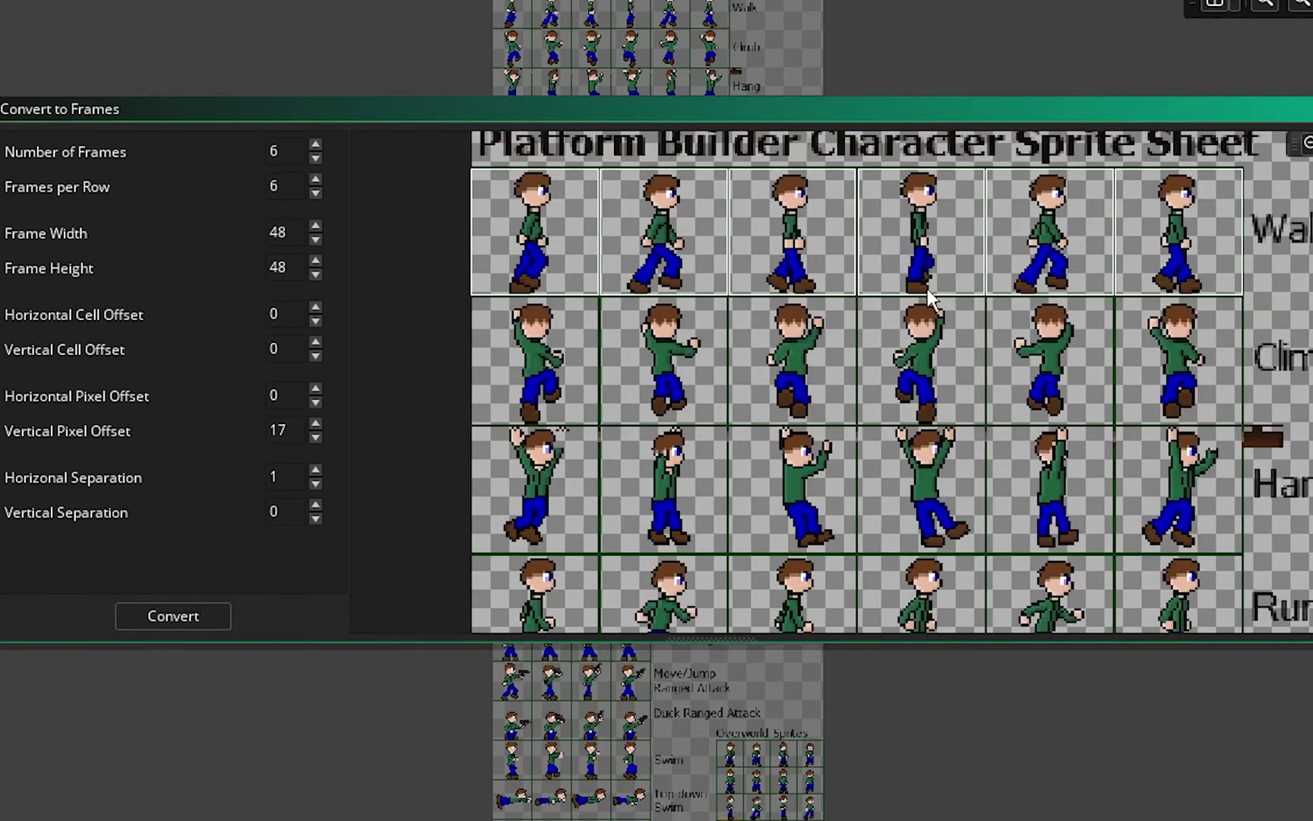
scroll(1079, 476, down, 2)
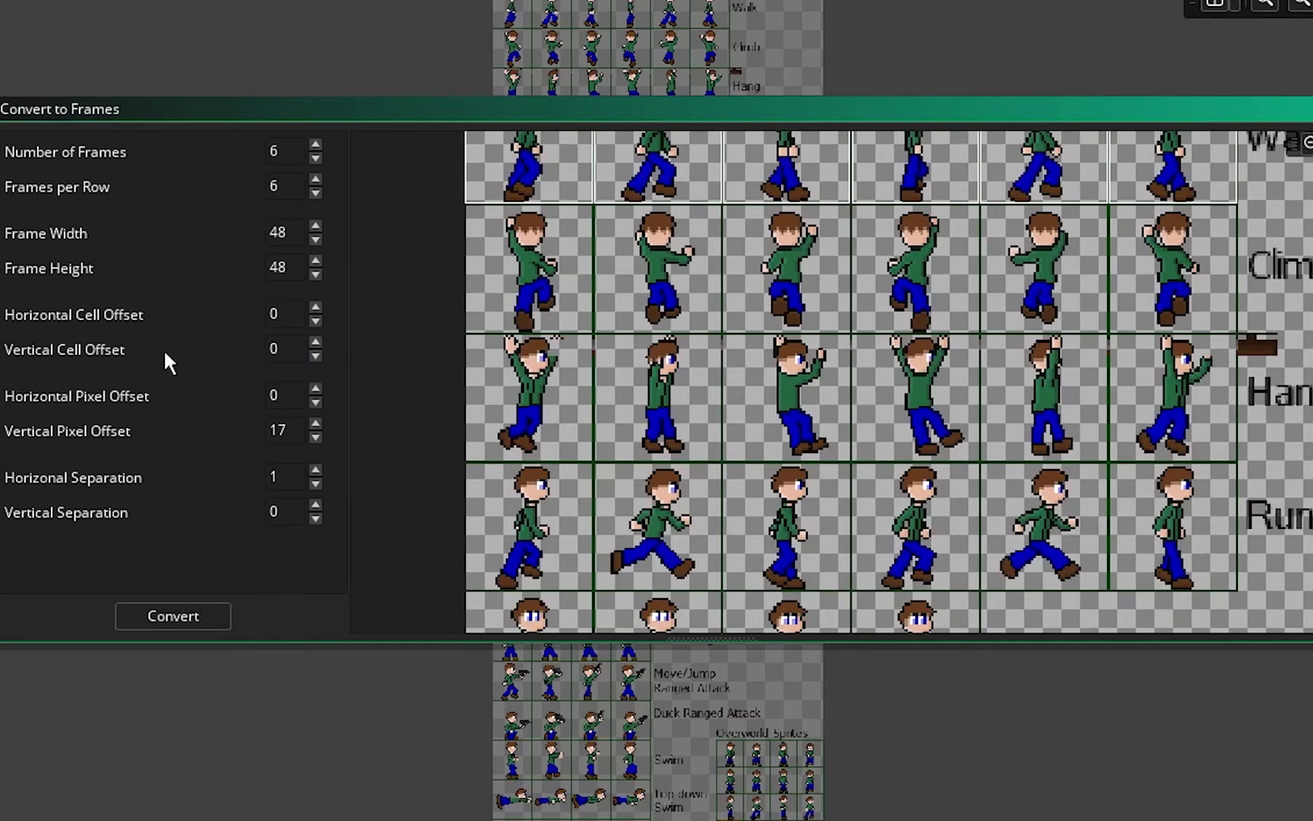
click(316, 343)
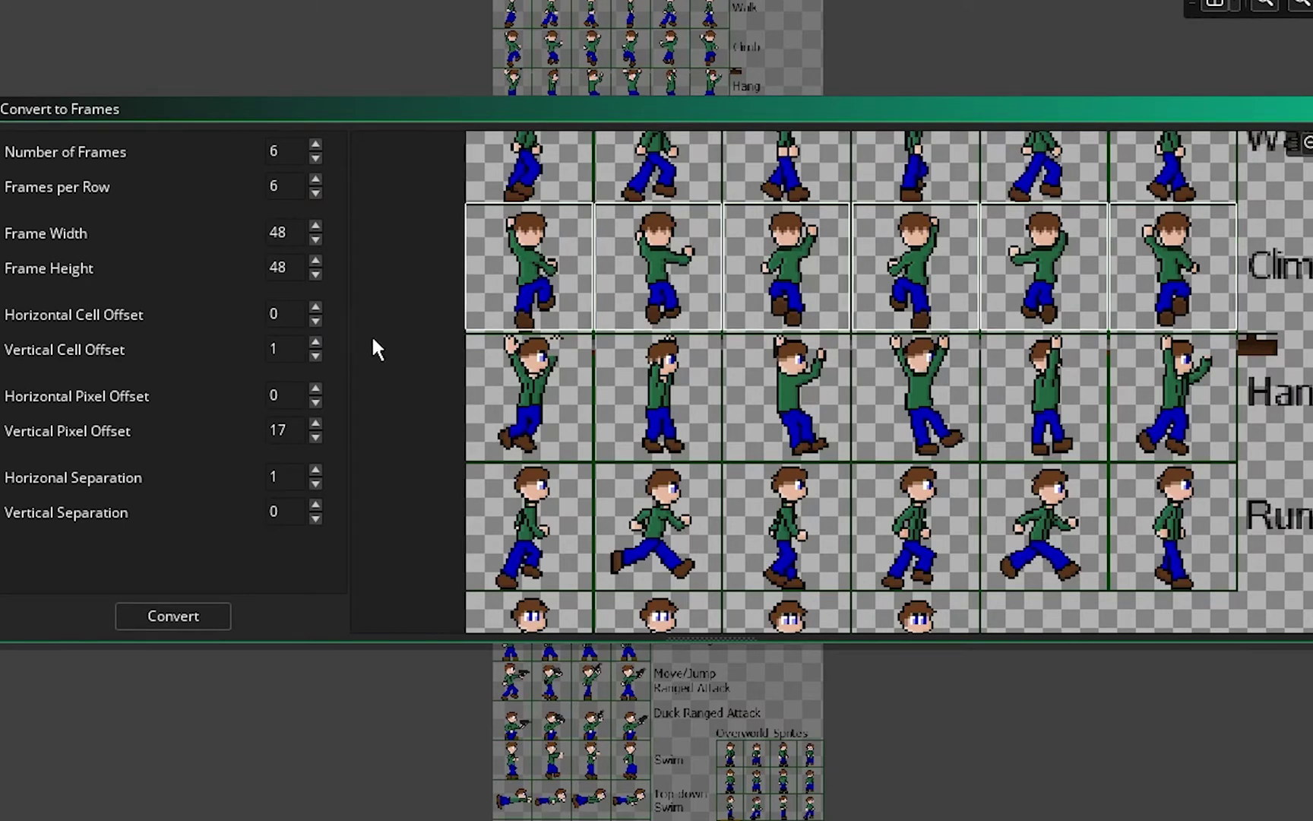
click(315, 343)
click(315, 343)
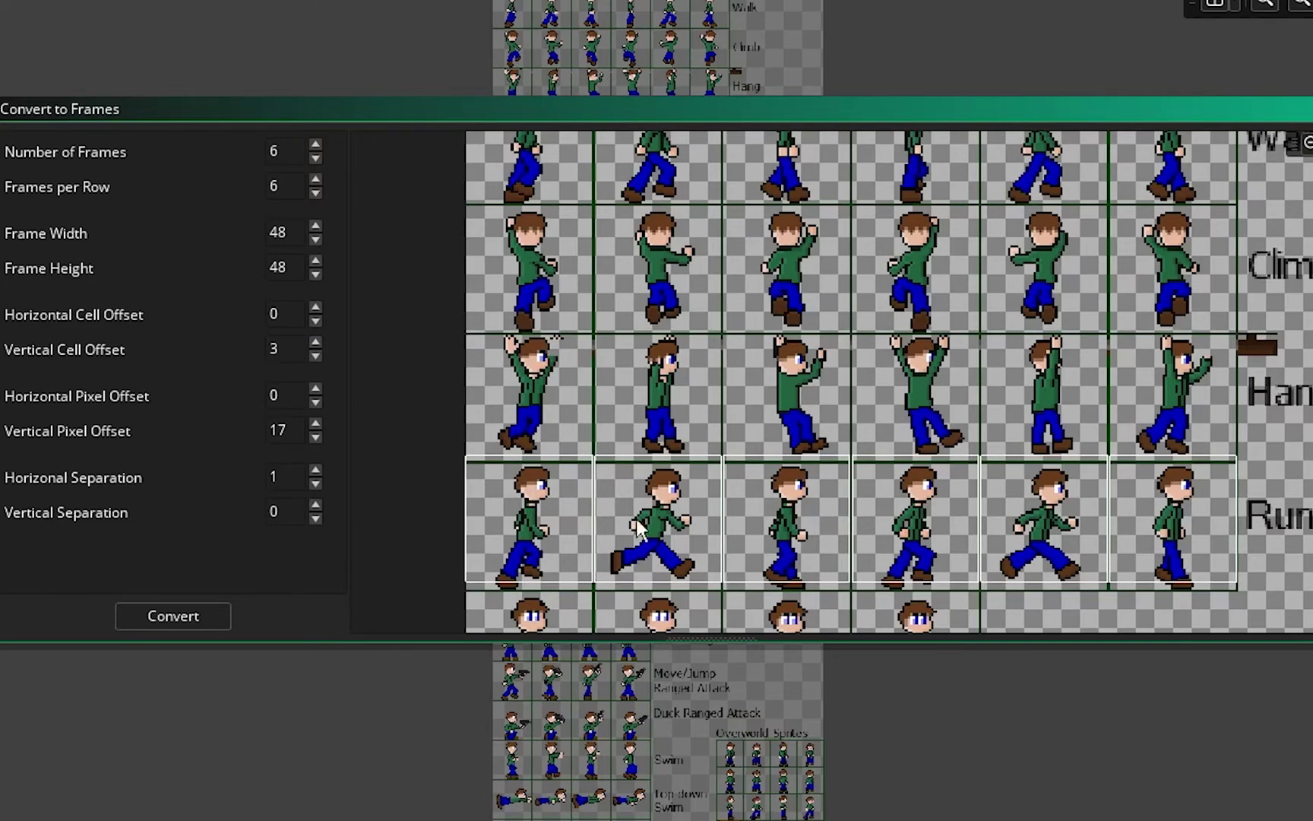
Step: Set the vertical separation to 1 and check the frame outlines against the grid lines along the Run row
middle_drag(760, 532, 781, 322)
ctrl+scroll(712, 275, up, 5)
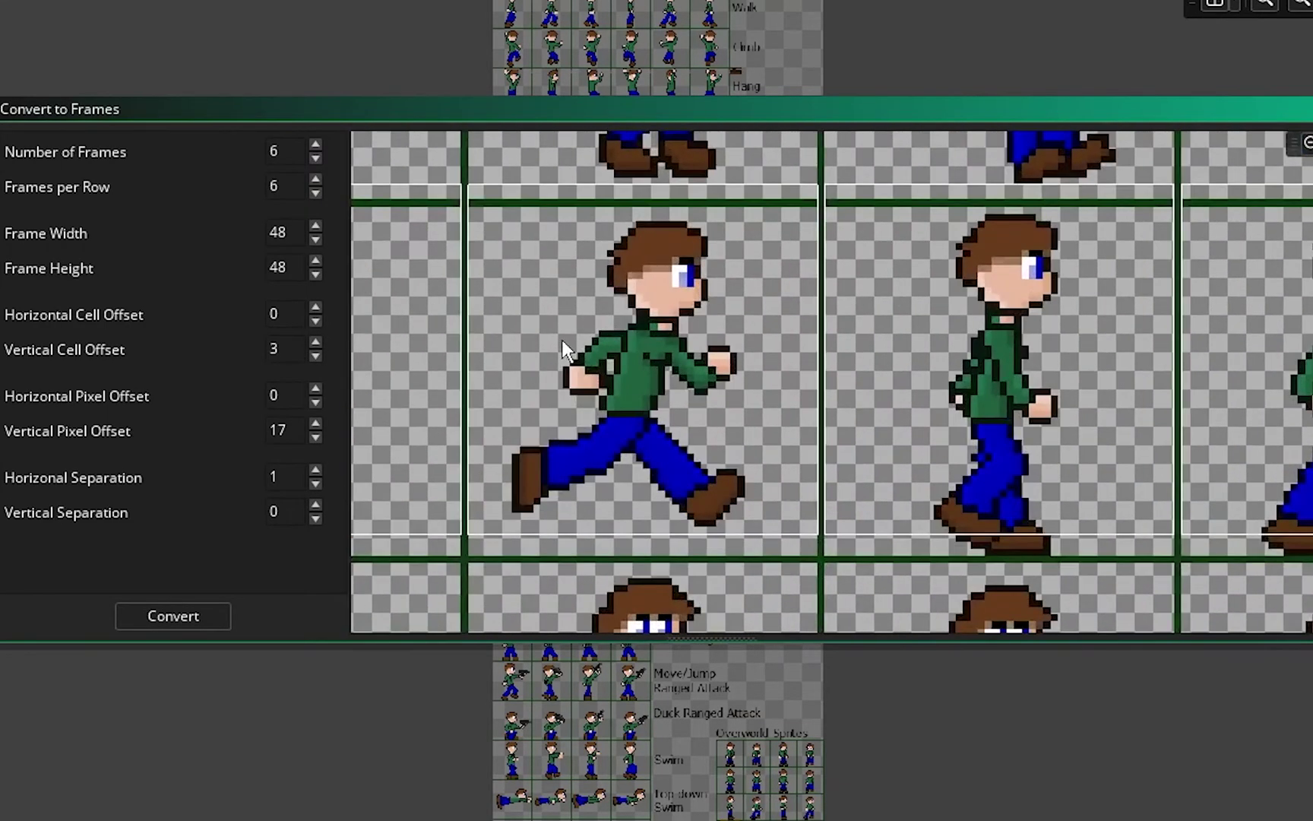
middle_drag(563, 341, 995, 352)
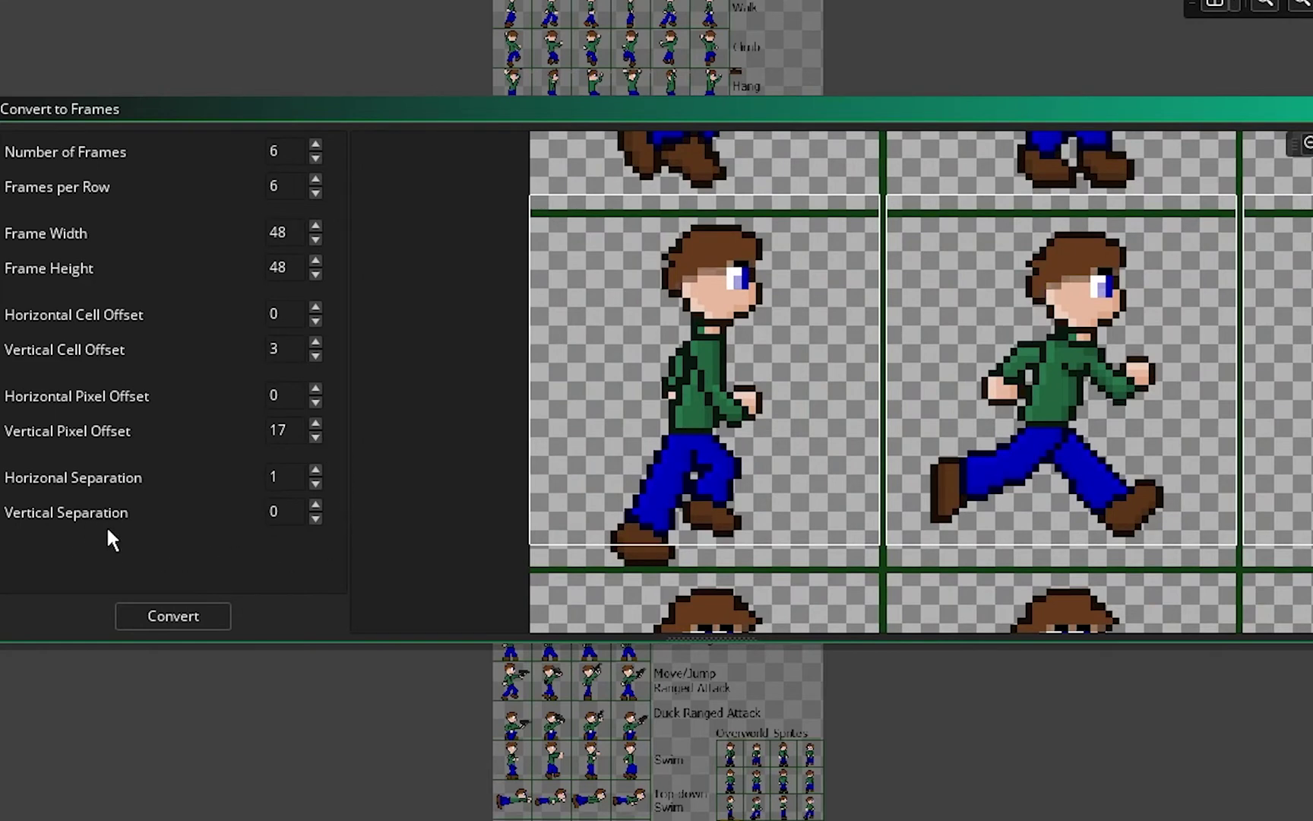
middle_drag(838, 304, 859, 329)
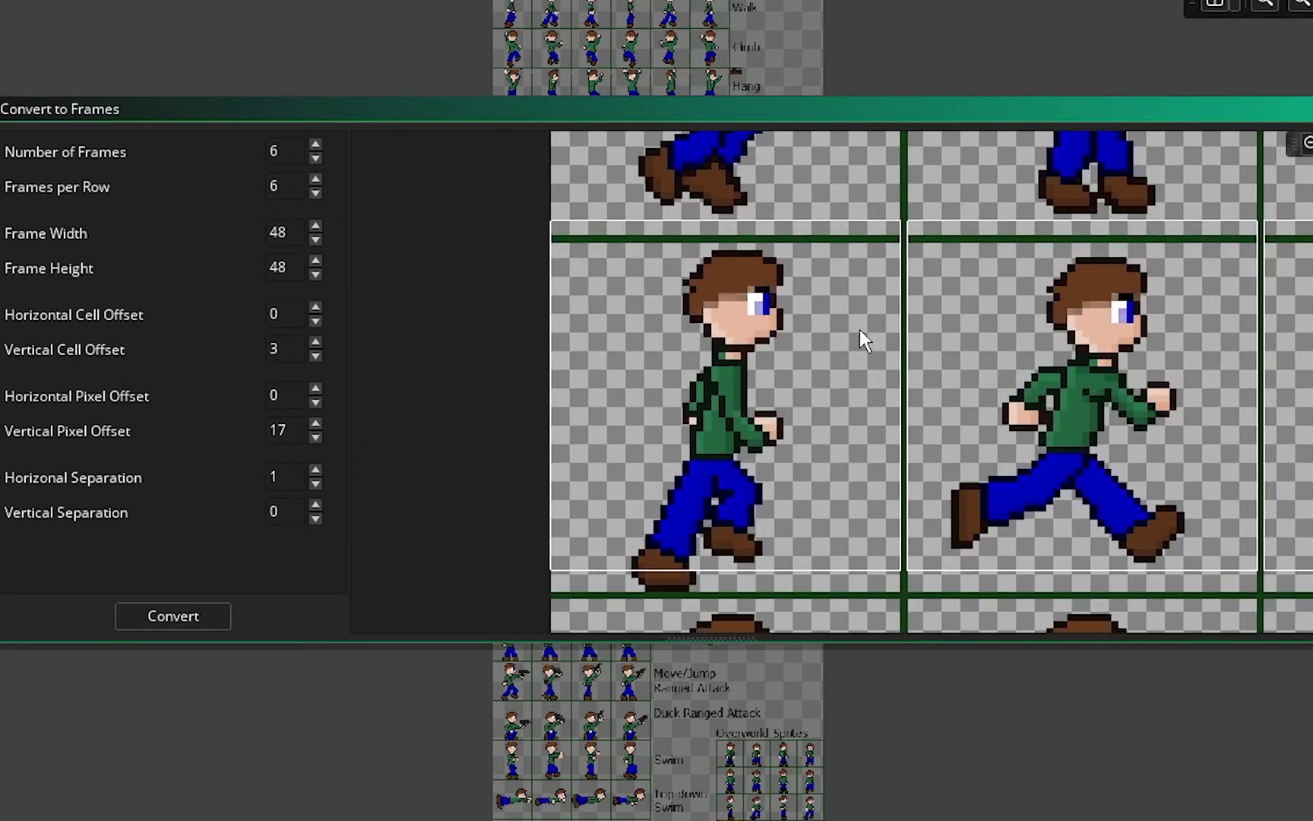
mouse_move(842, 275)
middle_down()
mouse_move(864, 524)
mouse_move(838, 275)
middle_up()
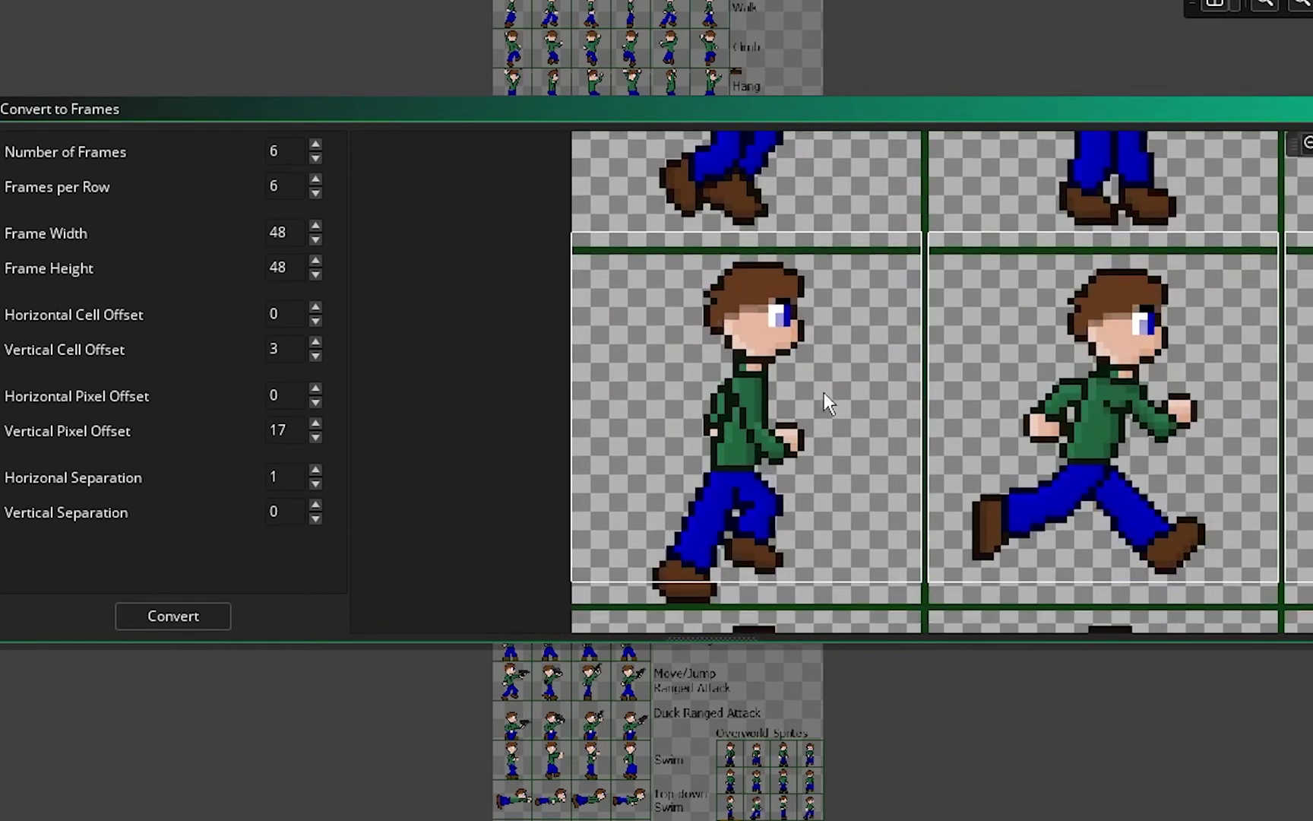
middle_drag(817, 397, 814, 370)
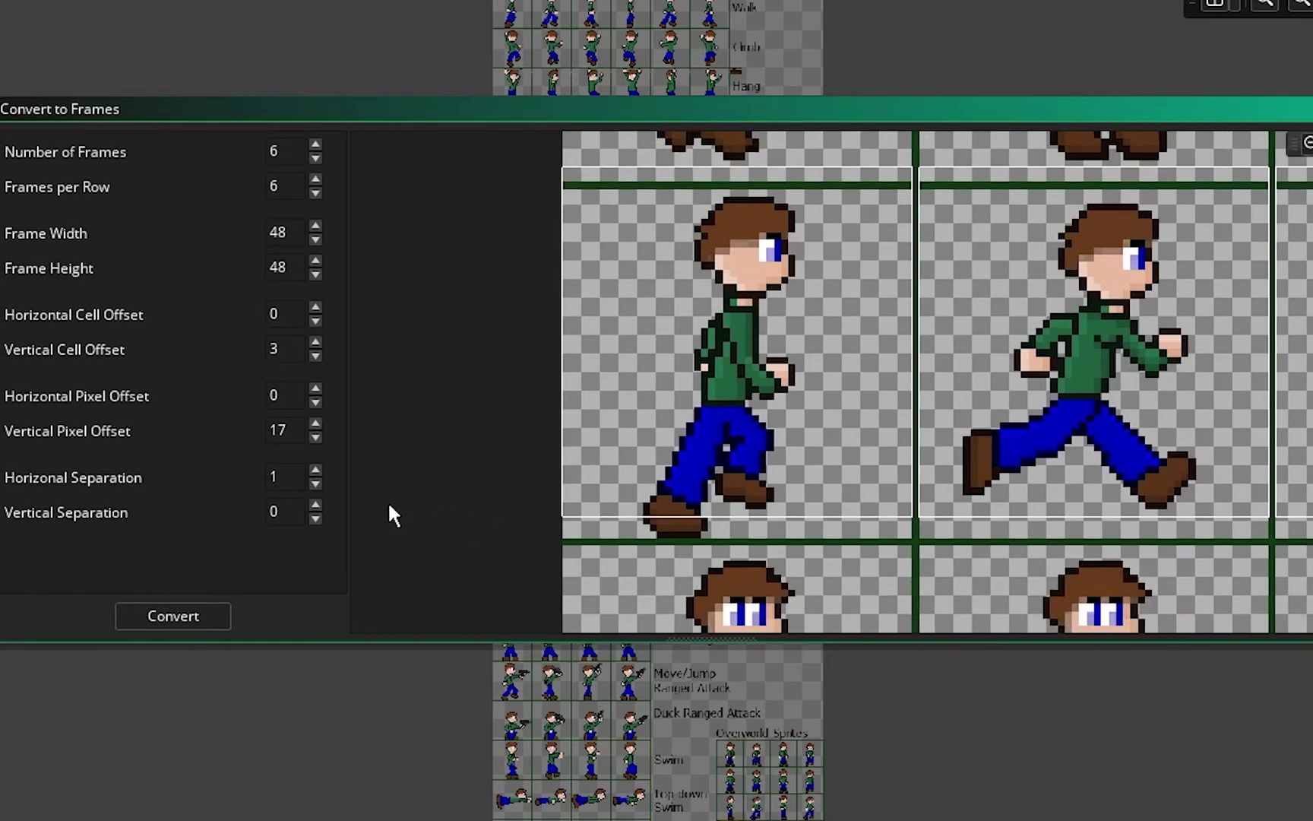
click(316, 503)
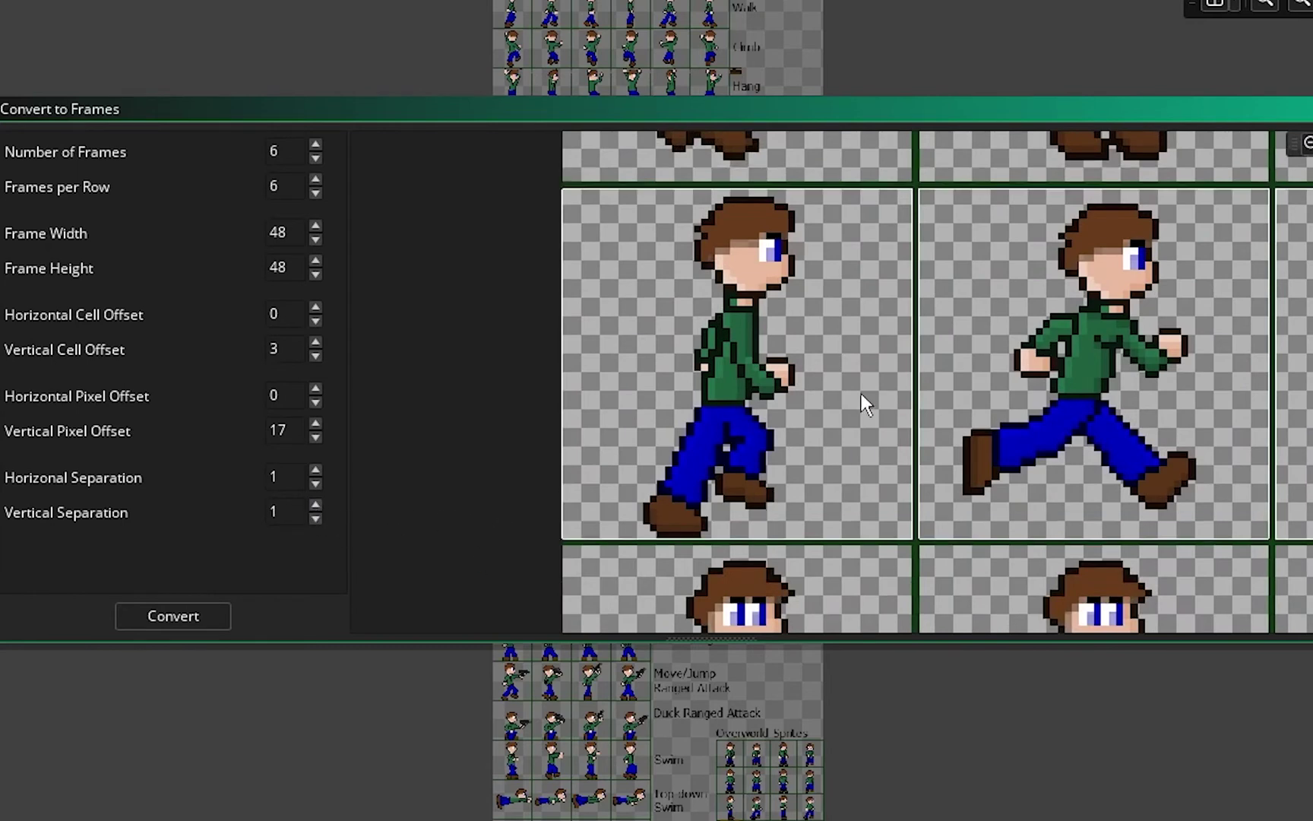
scroll(844, 384, down, 2)
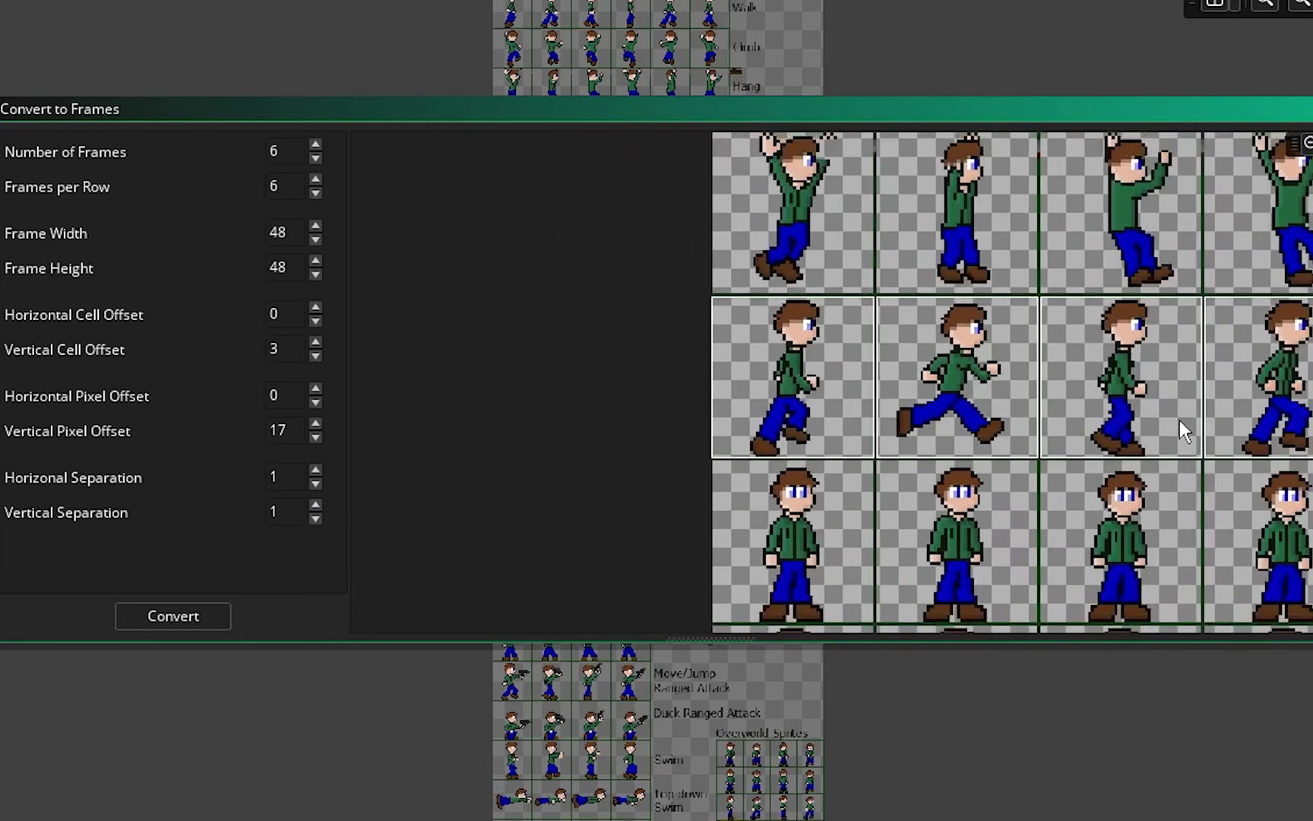
middle_drag(1179, 421, 815, 422)
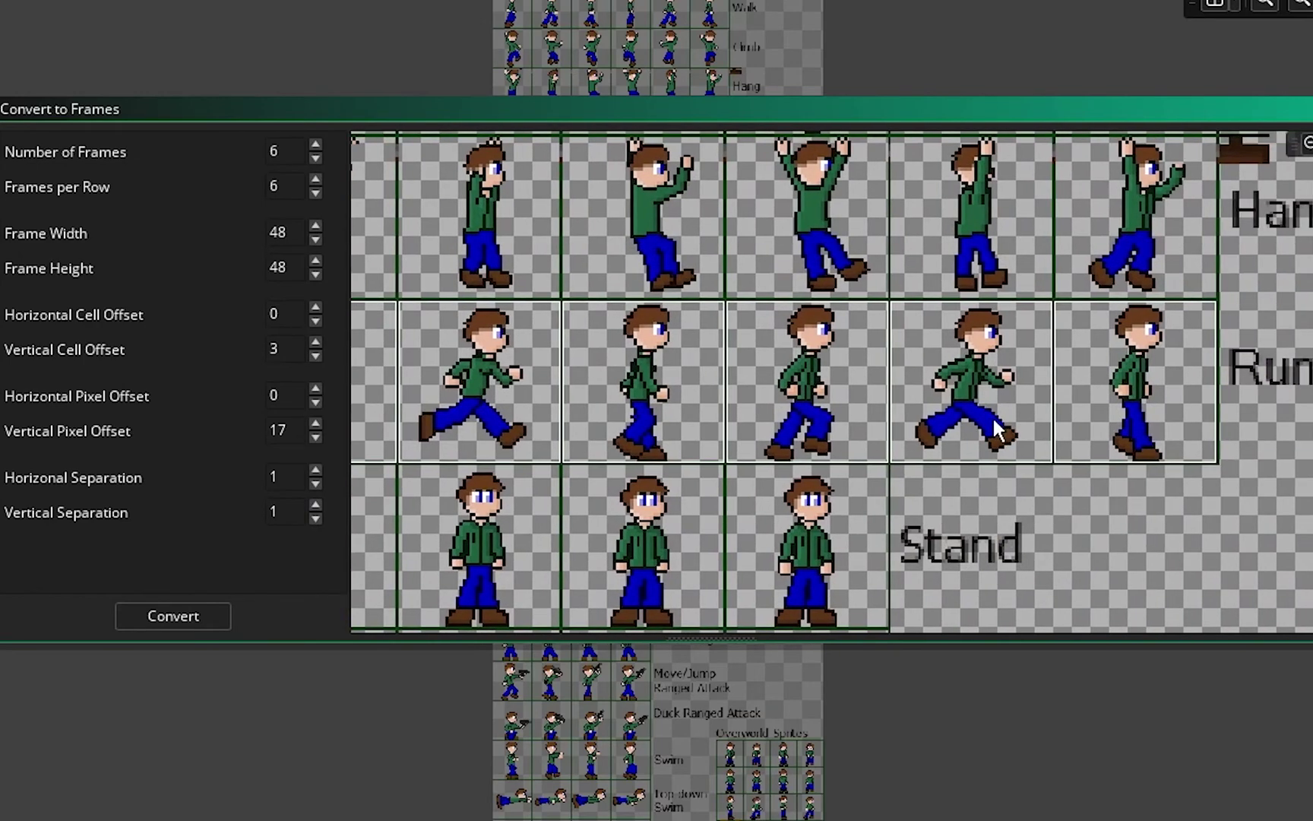
middle_drag(1098, 422, 1015, 411)
scroll(1148, 366, up, 3)
scroll(1141, 373, down, 3)
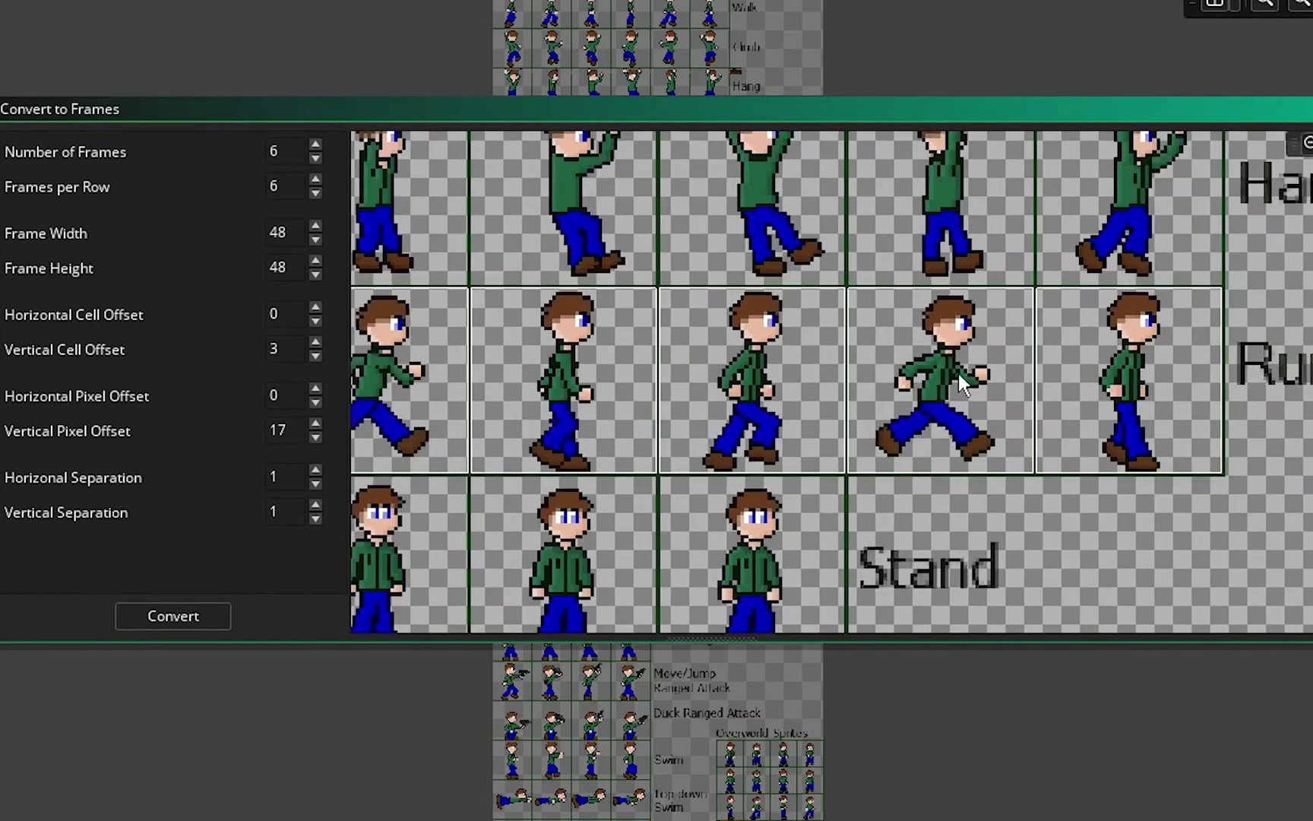
Step: Convert the outlined Run row into frames, accepting the replacement of the sprite's existing frames
scroll(958, 373, down, 1)
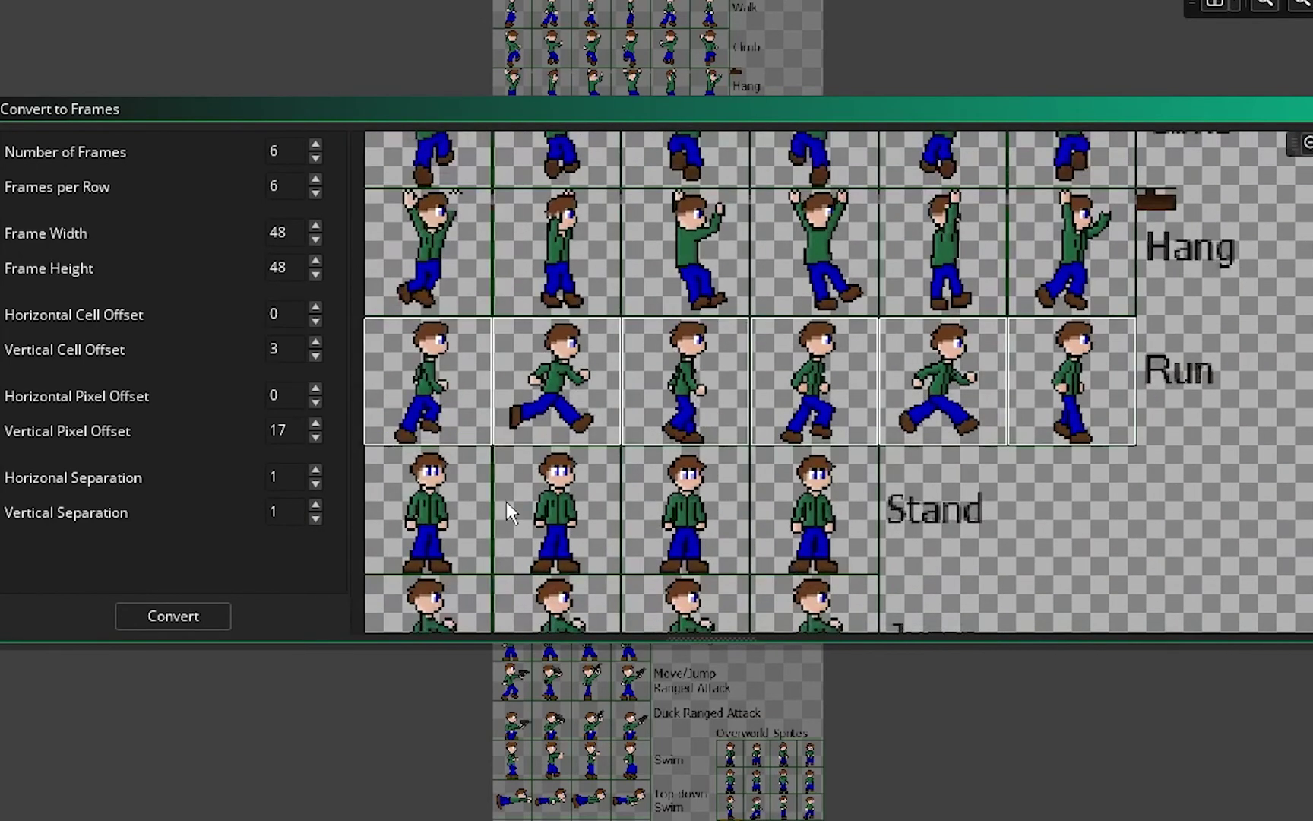
click(173, 615)
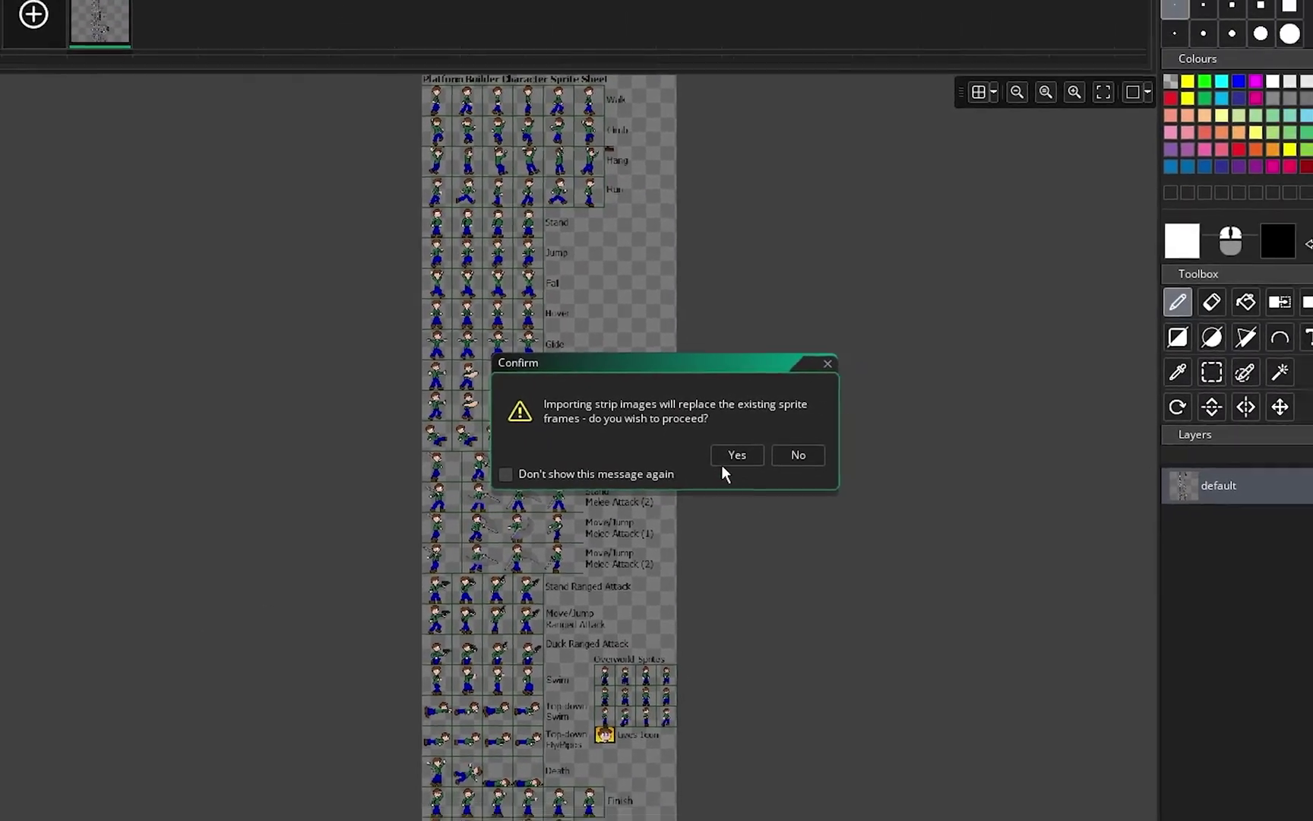
click(726, 458)
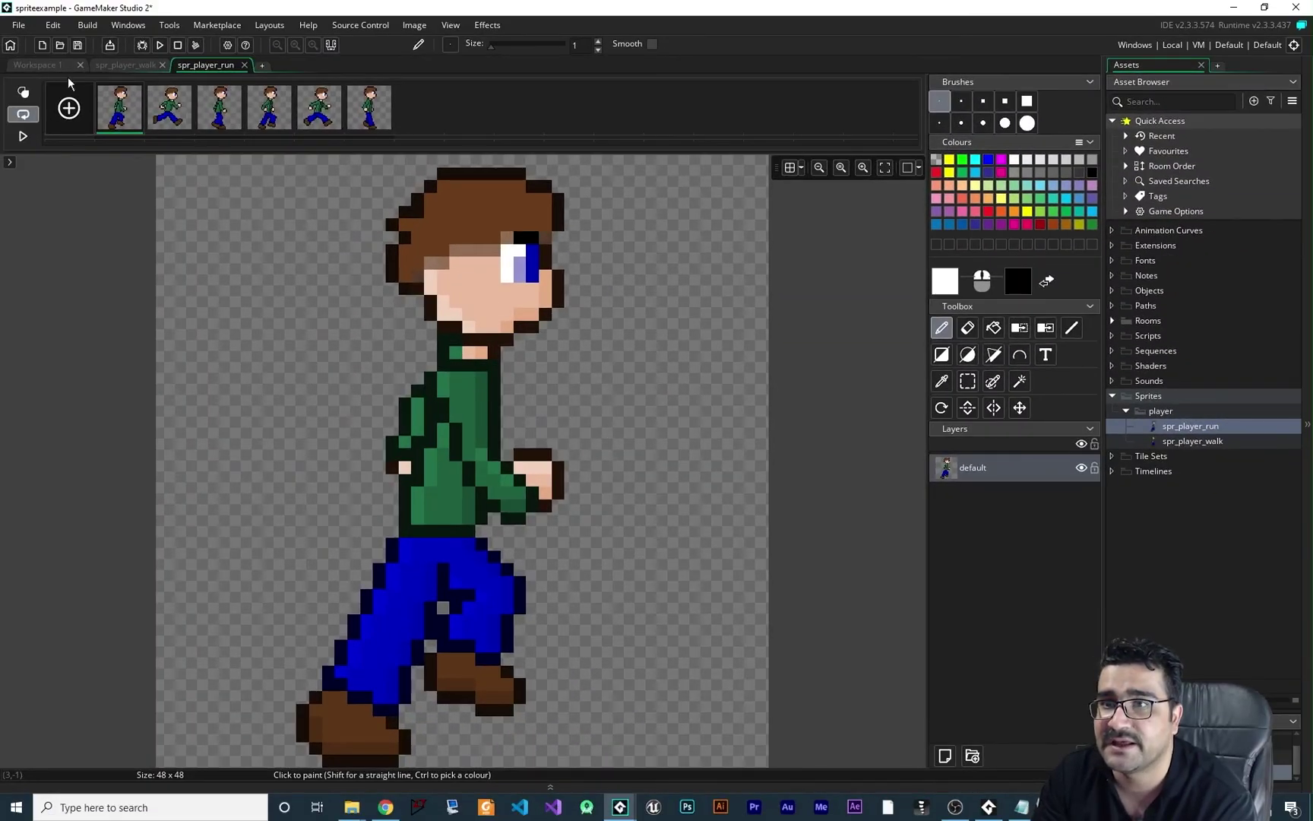
Step: Return to Workspace 1, set the spr_player_run speed to 6 frames per second and play its animation
click(37, 65)
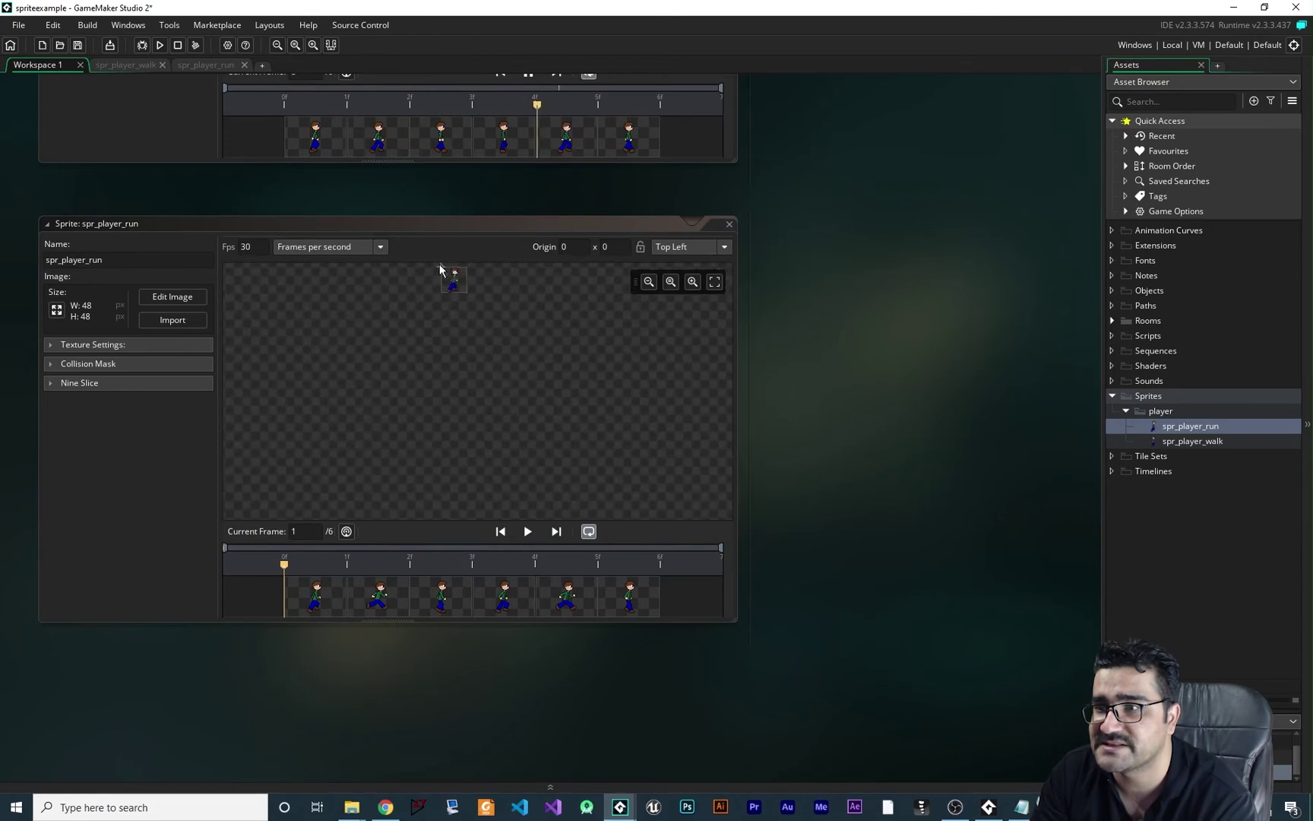
scroll(482, 303, up, 5)
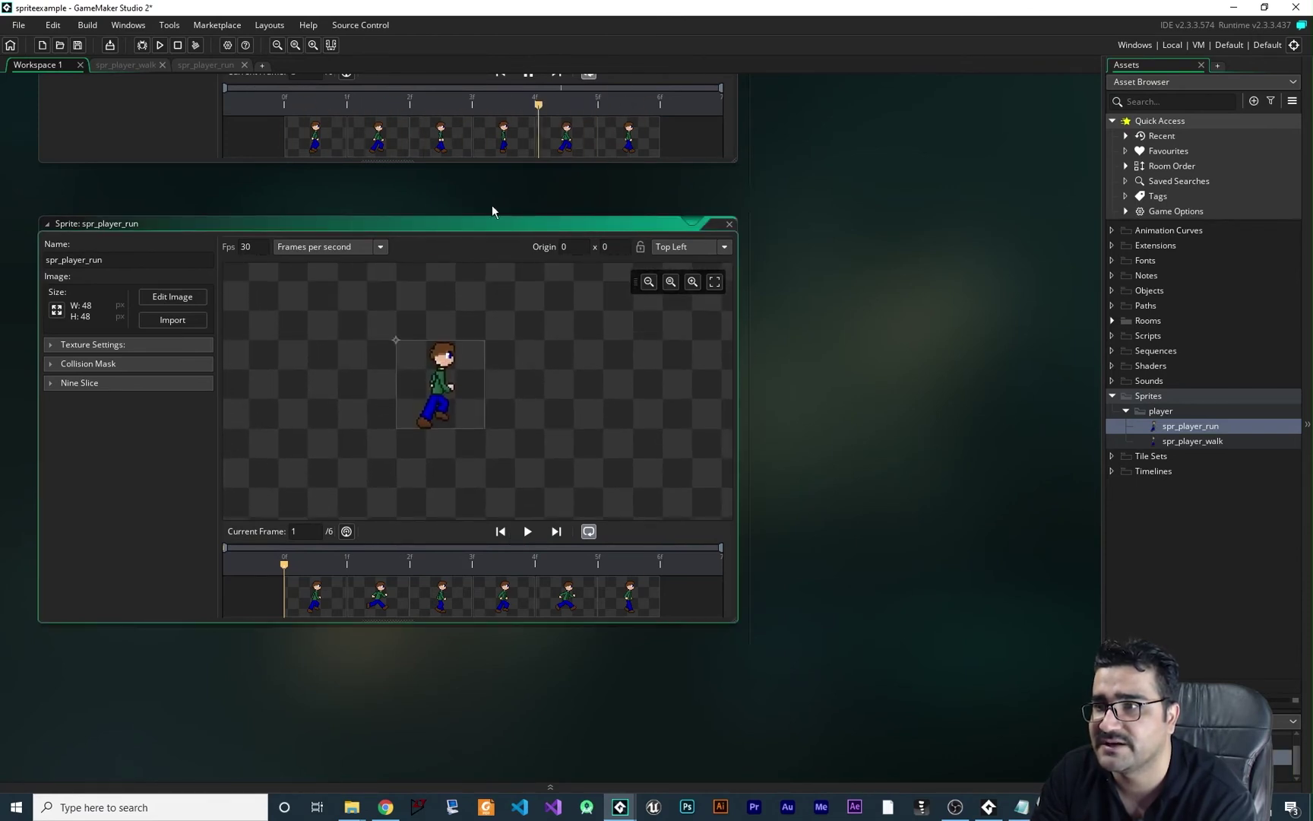
middle_drag(557, 173, 571, 305)
click(541, 204)
scroll(511, 496, up, 4)
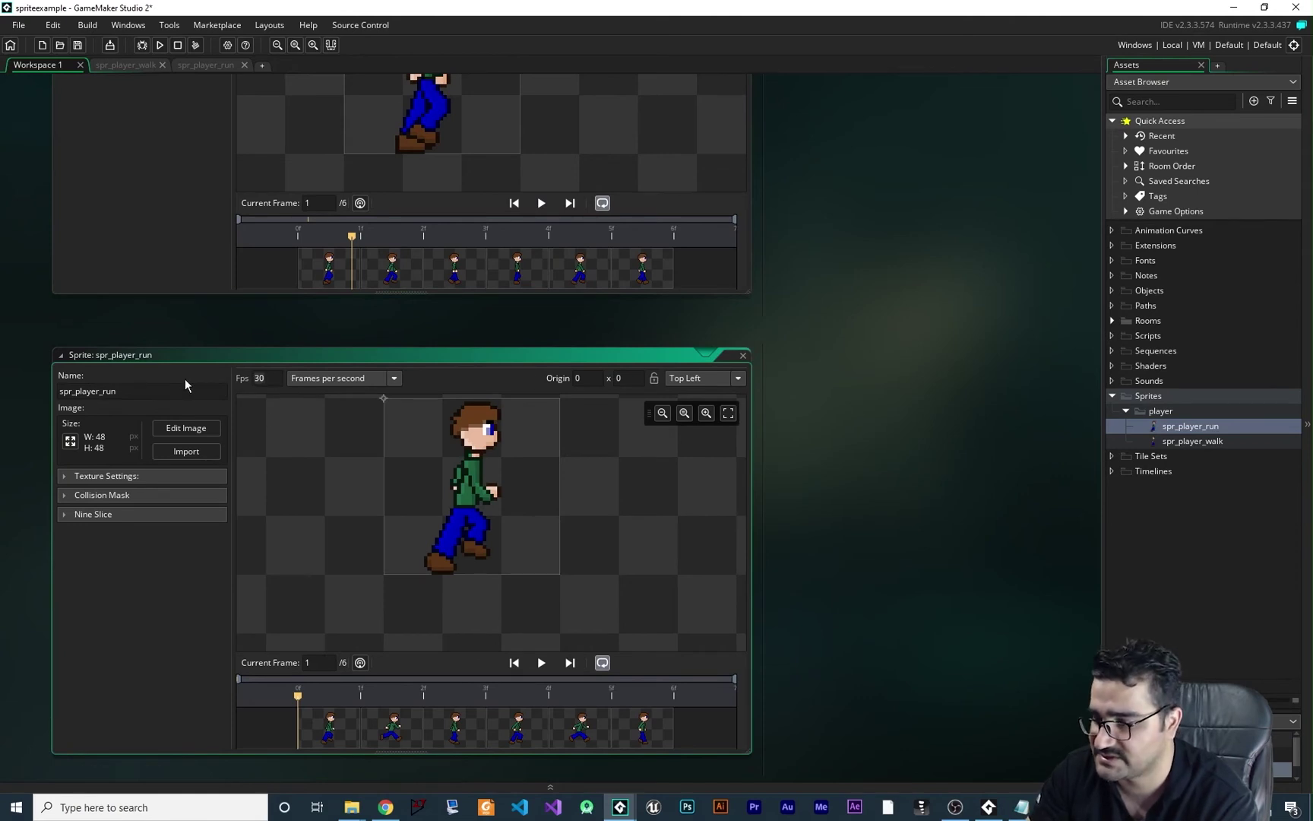
text(6)
click(541, 662)
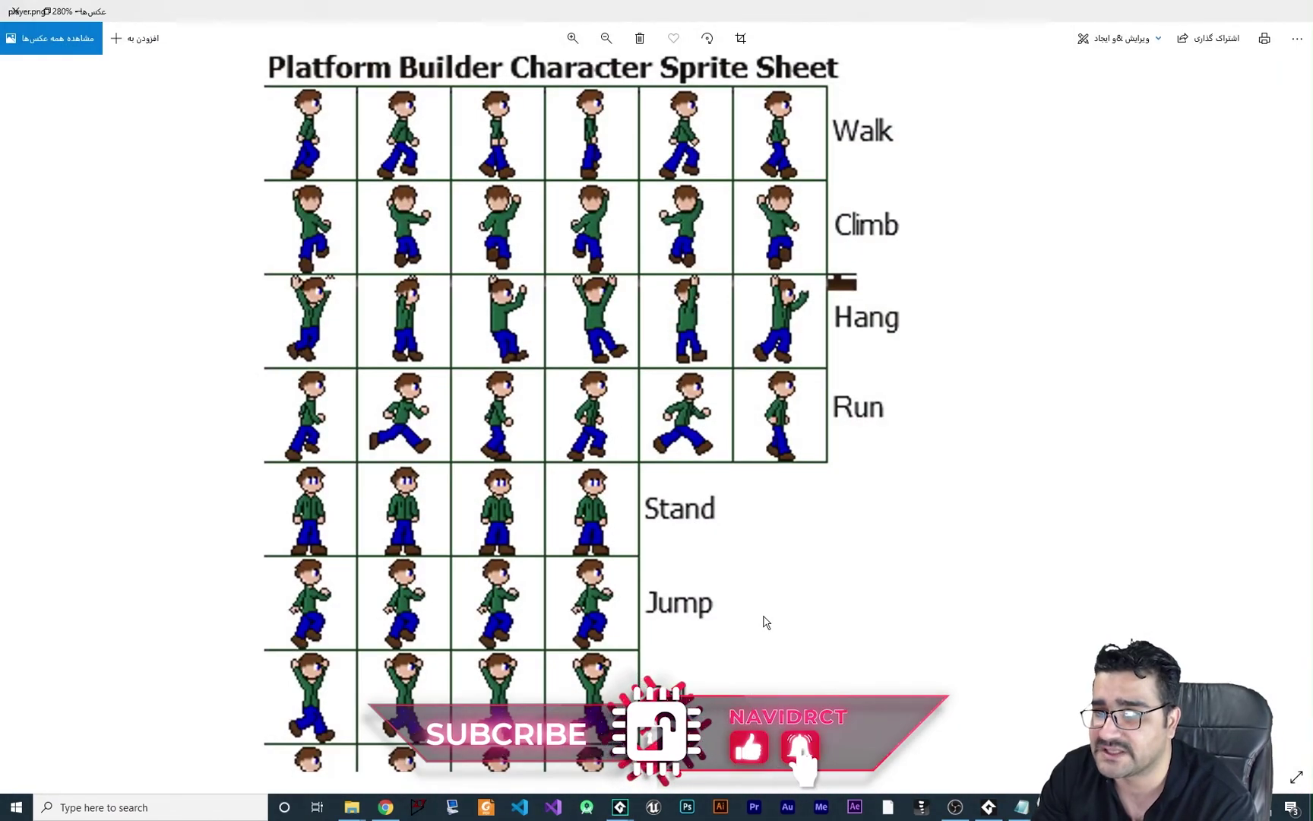
Step: Check the remaining rows of the player.png sheet, and create a sprite named spr_player_stand in the player group
scroll(762, 622, down, 2)
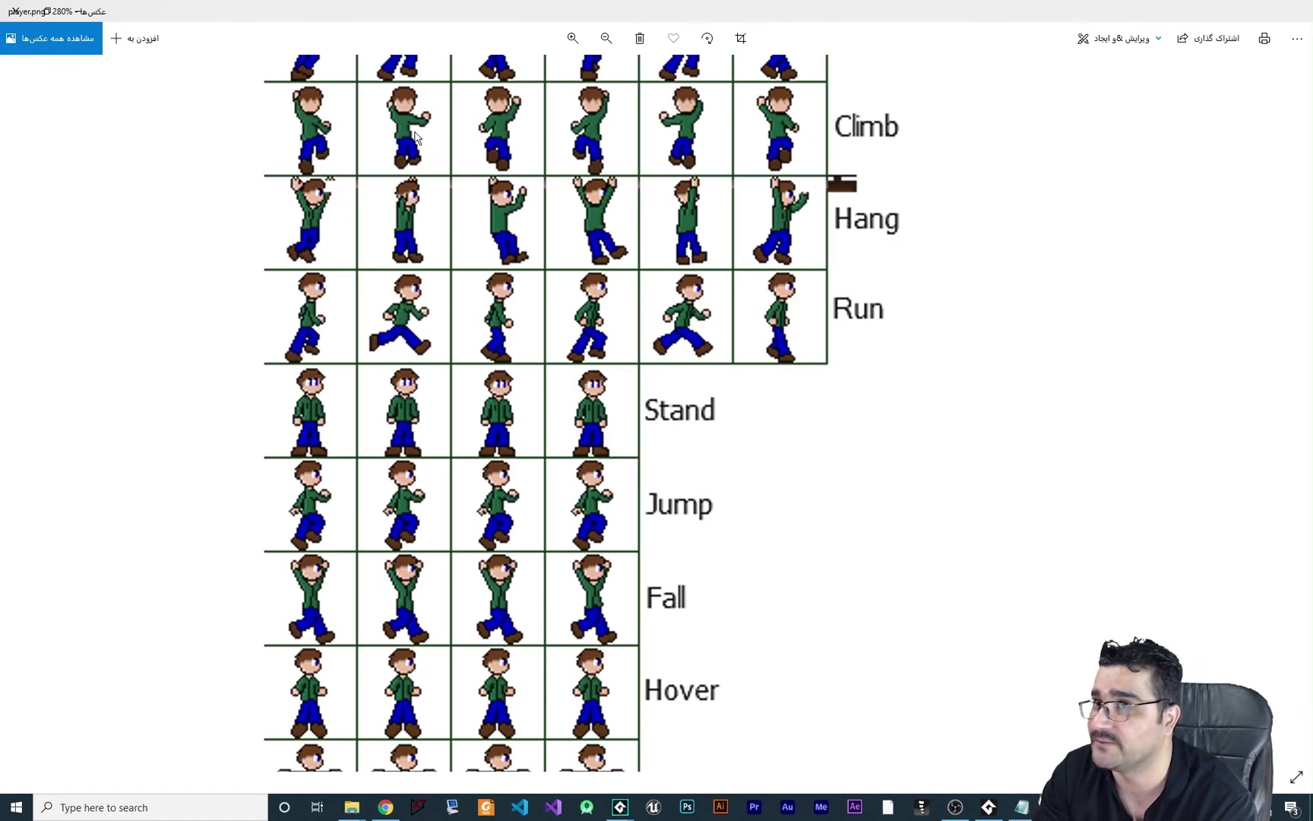
click(82, 6)
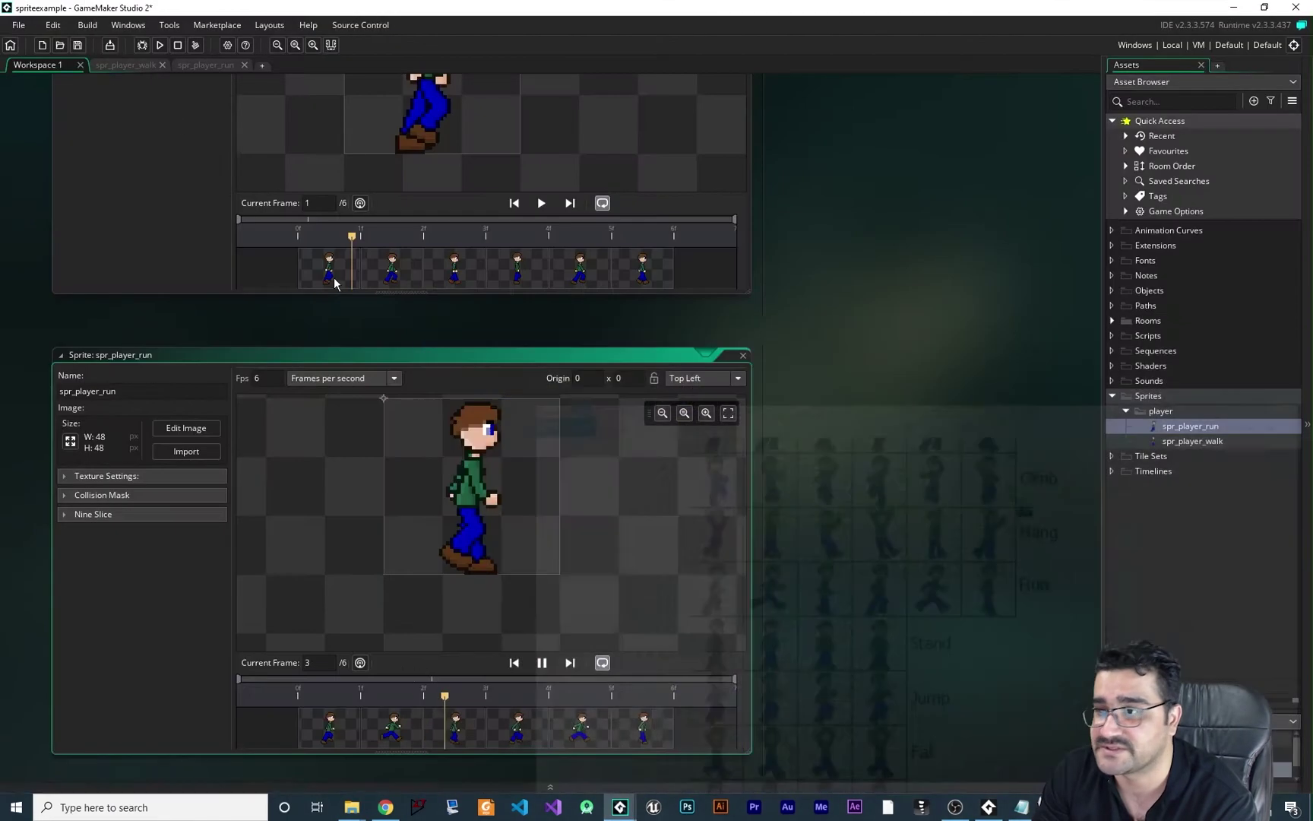
right_click(1164, 416)
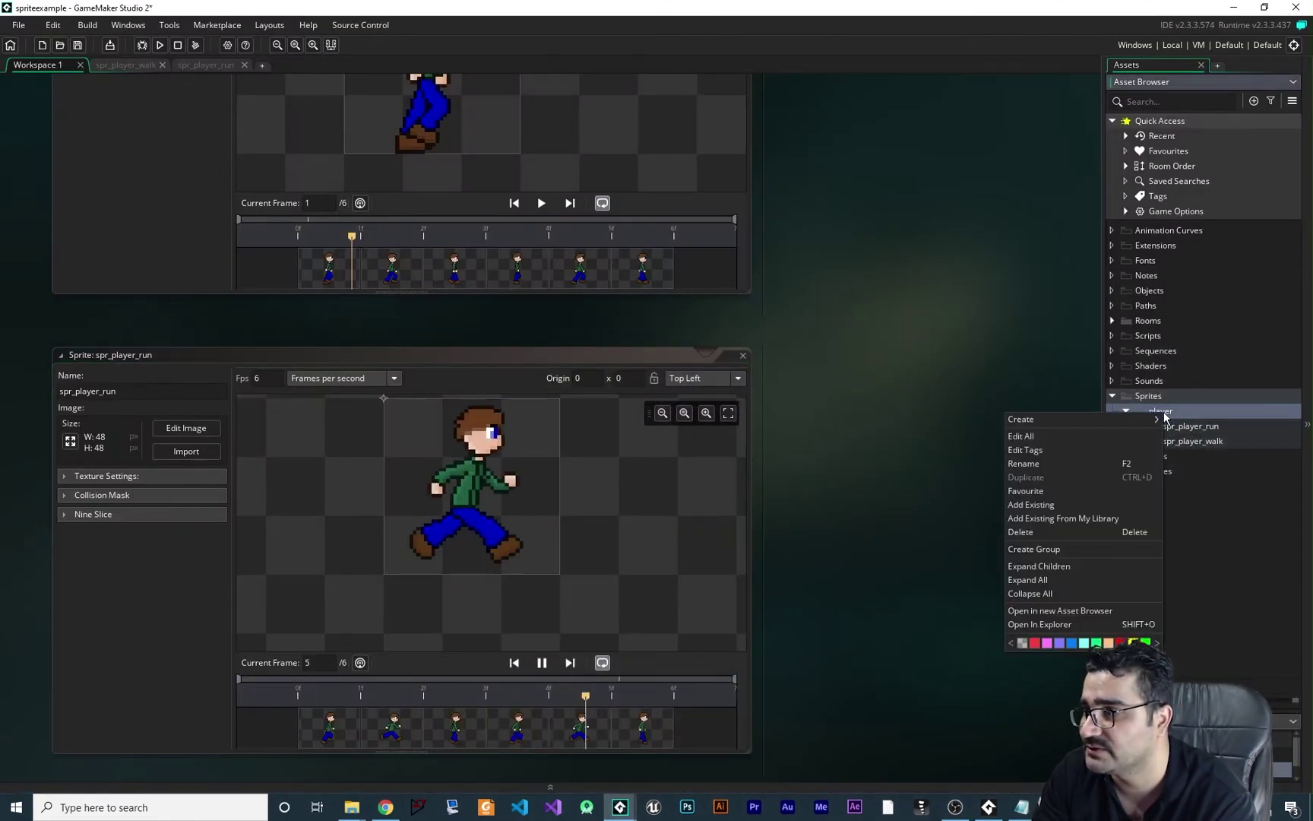
mouse_move(1125, 424)
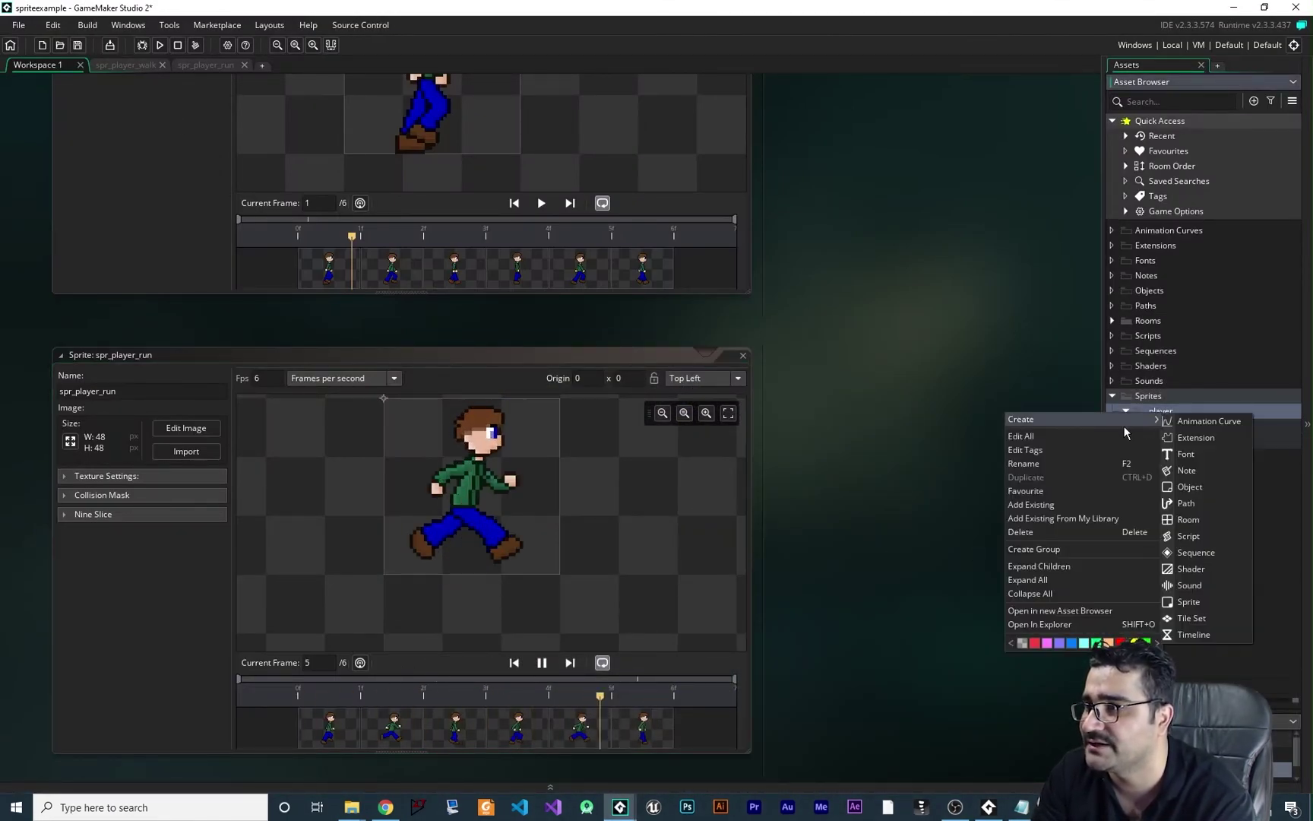
click(1204, 601)
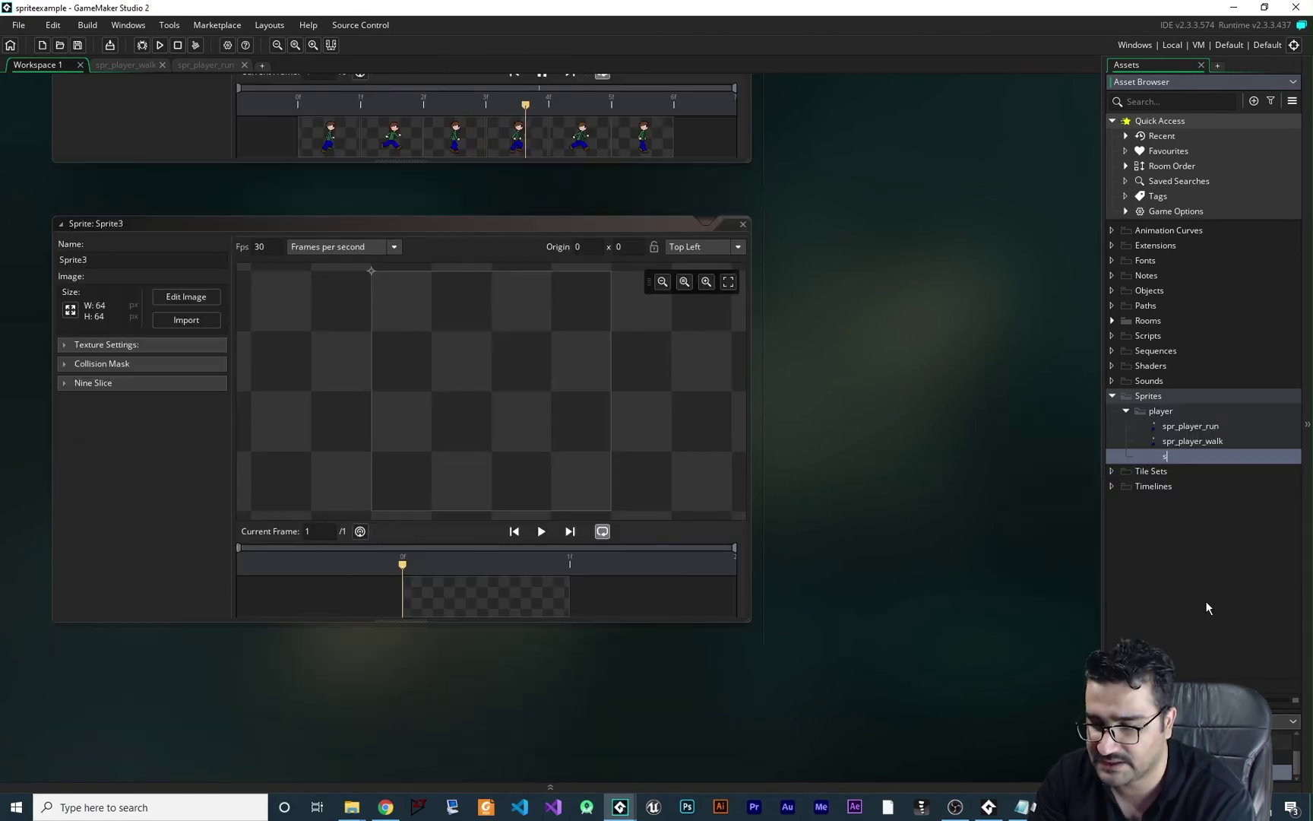
text(spr_player_stand)
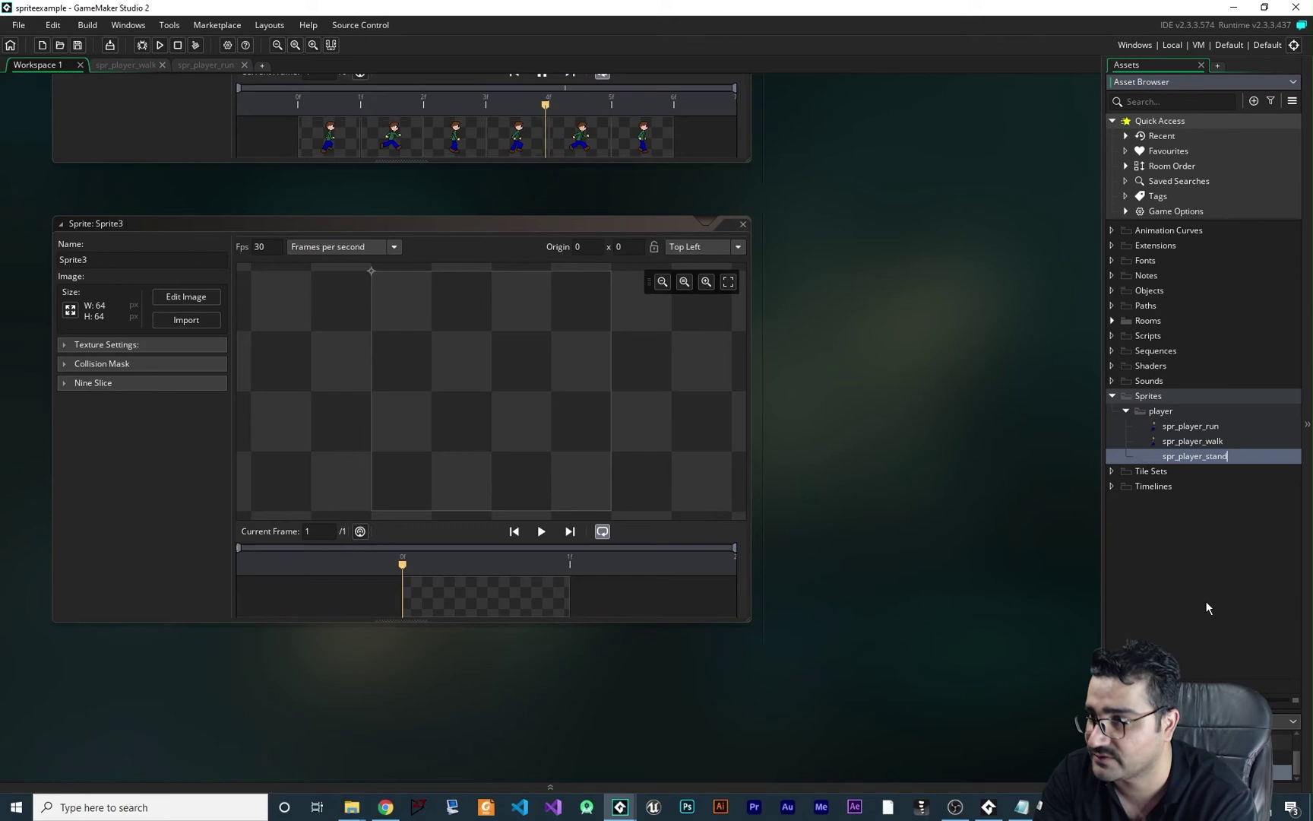
key(Return)
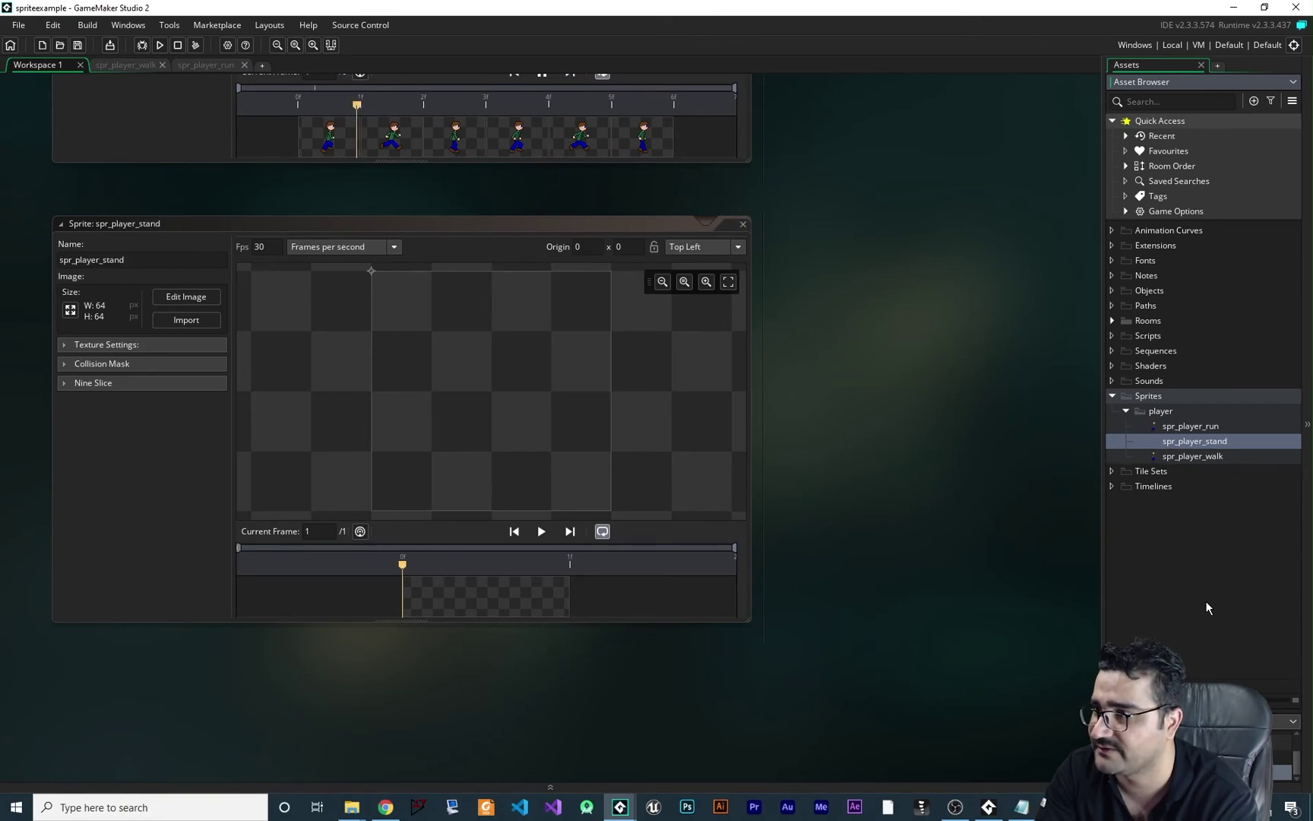
Step: Import player.png from the GameMakerStudio2 folder into spr_player_stand
click(176, 321)
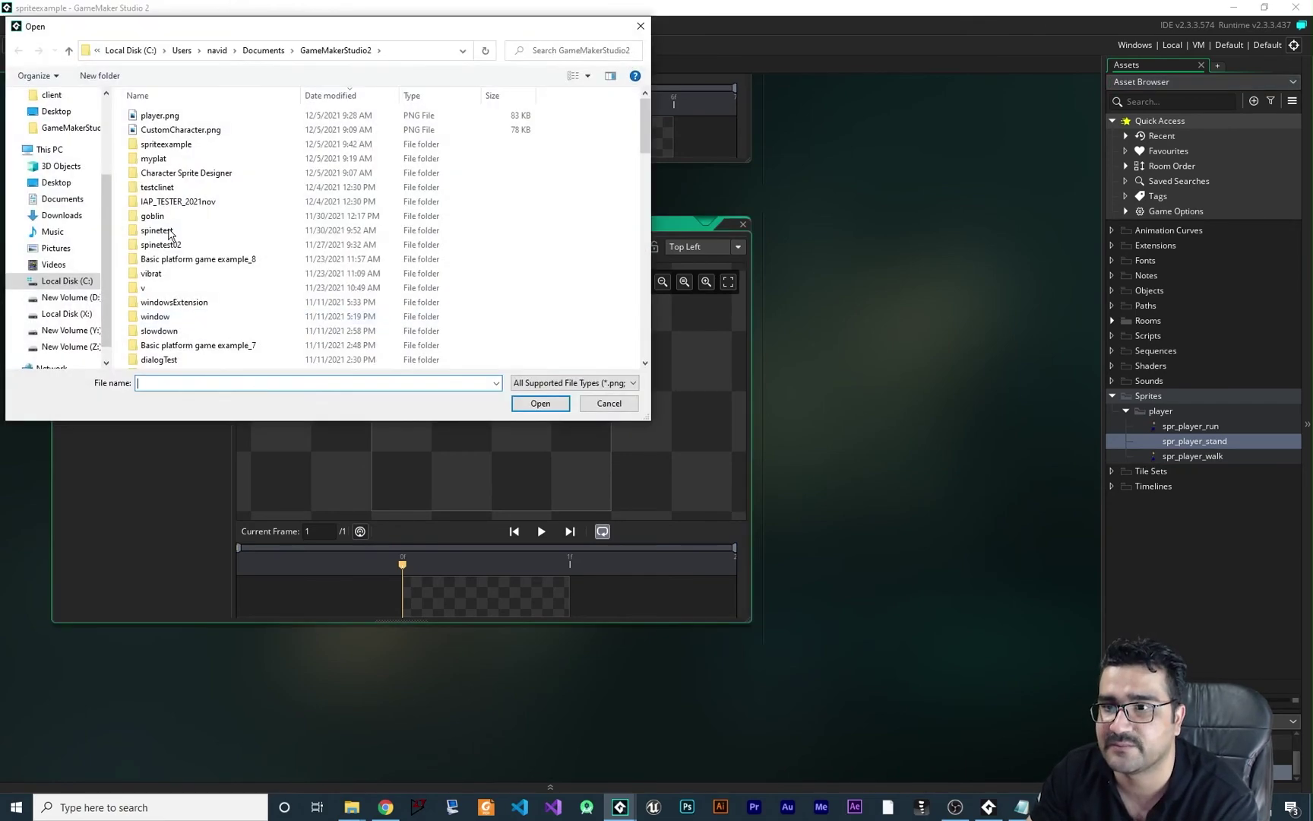
click(161, 115)
click(536, 406)
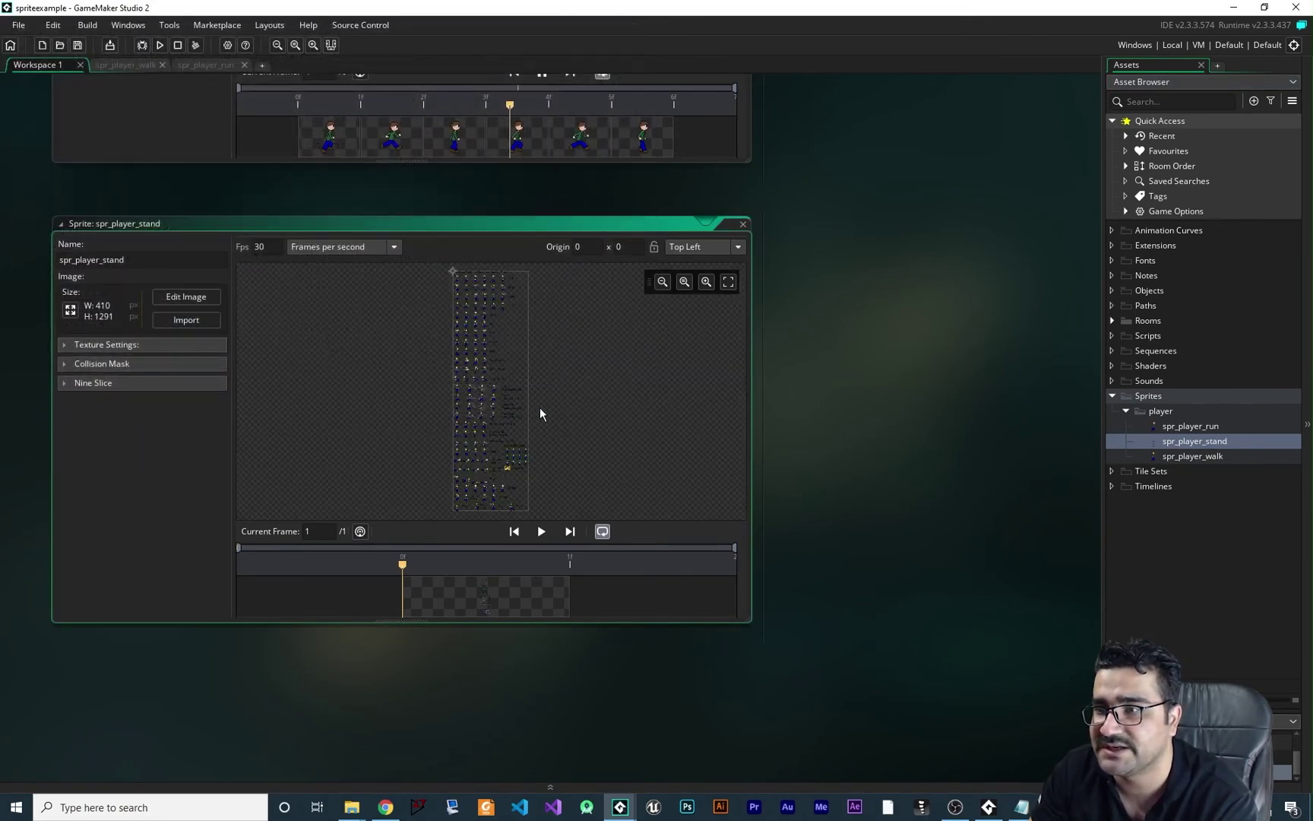
Step: Open the spr_player_stand image for editing and start Convert to Frames, showing the Run and Stand rows up close
click(183, 296)
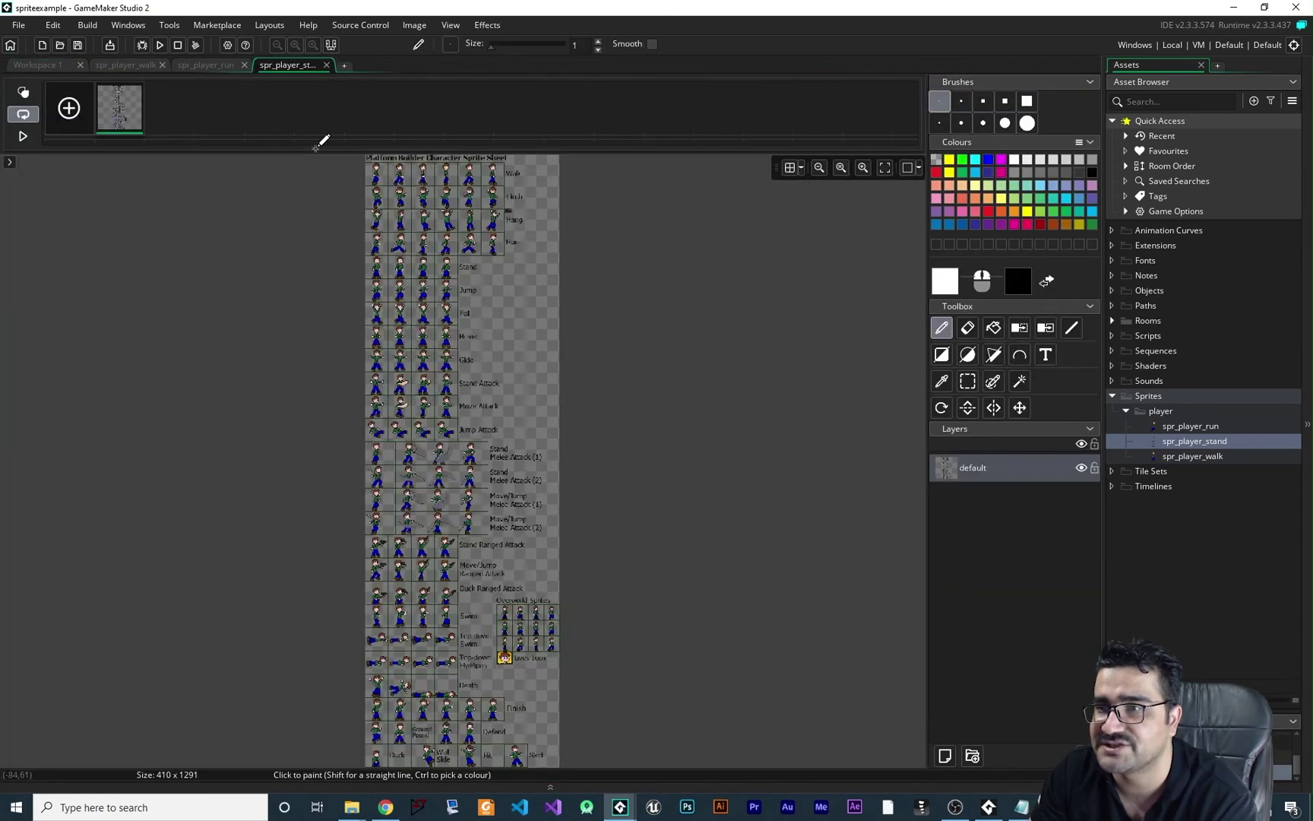
click(415, 25)
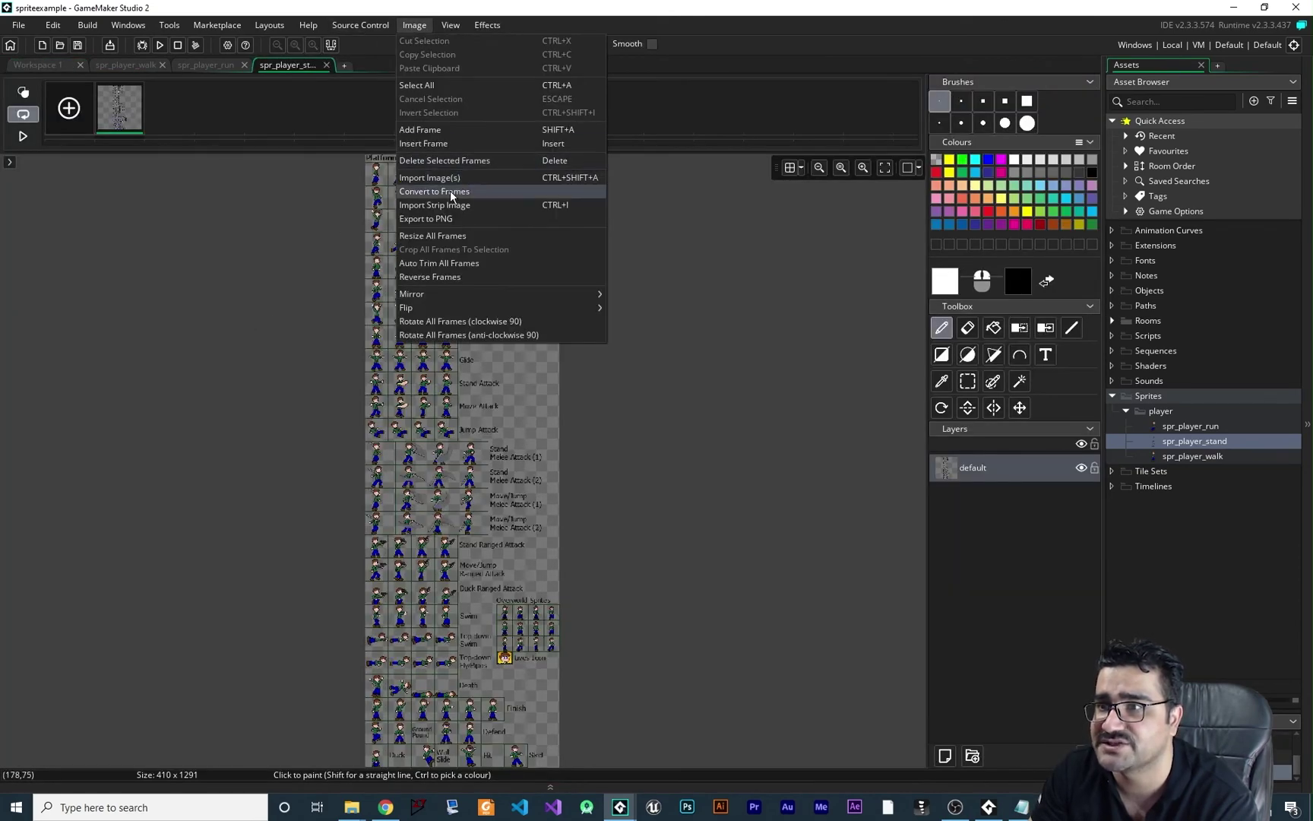
click(435, 190)
scroll(693, 237, up, 5)
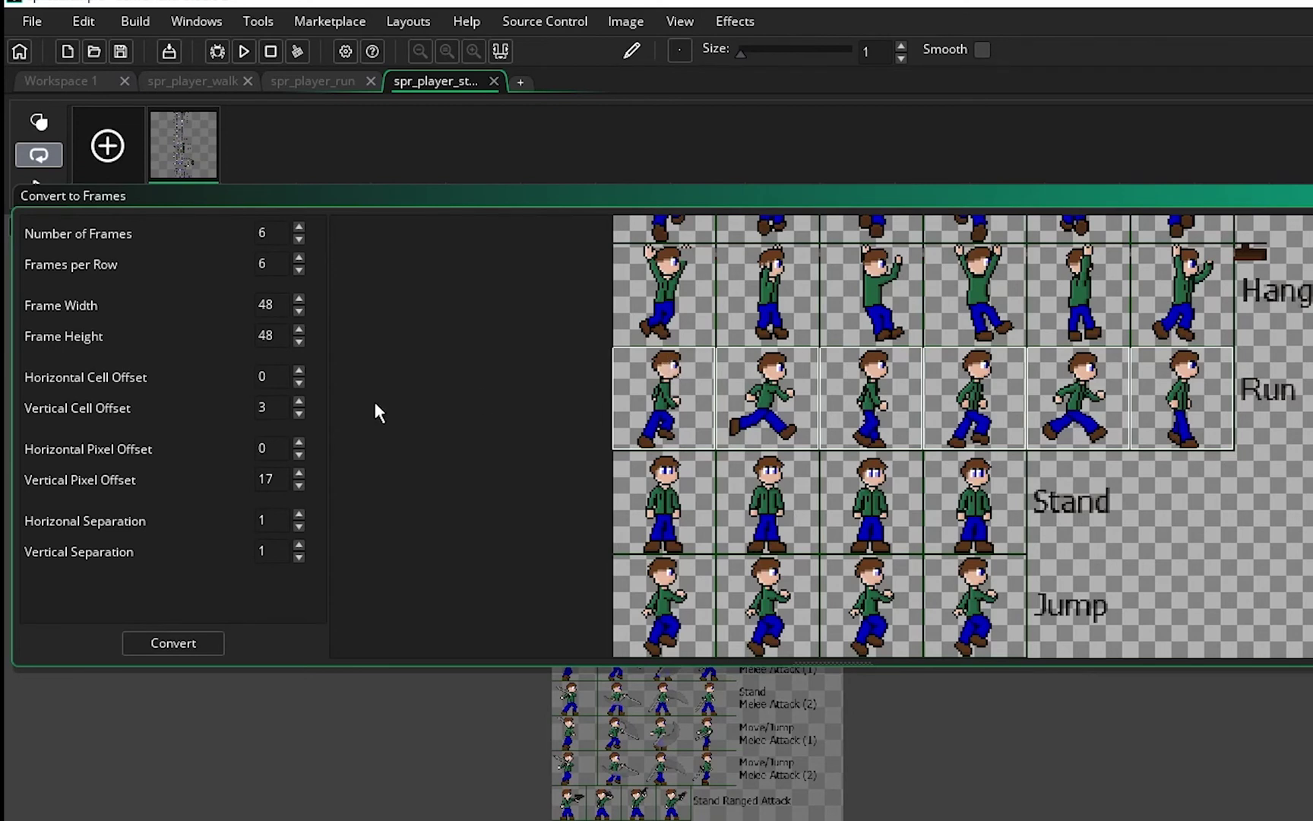
Step: Set vertical cell offset, frames per row and number of frames to 4, and check the outlines around the Stand row
click(299, 401)
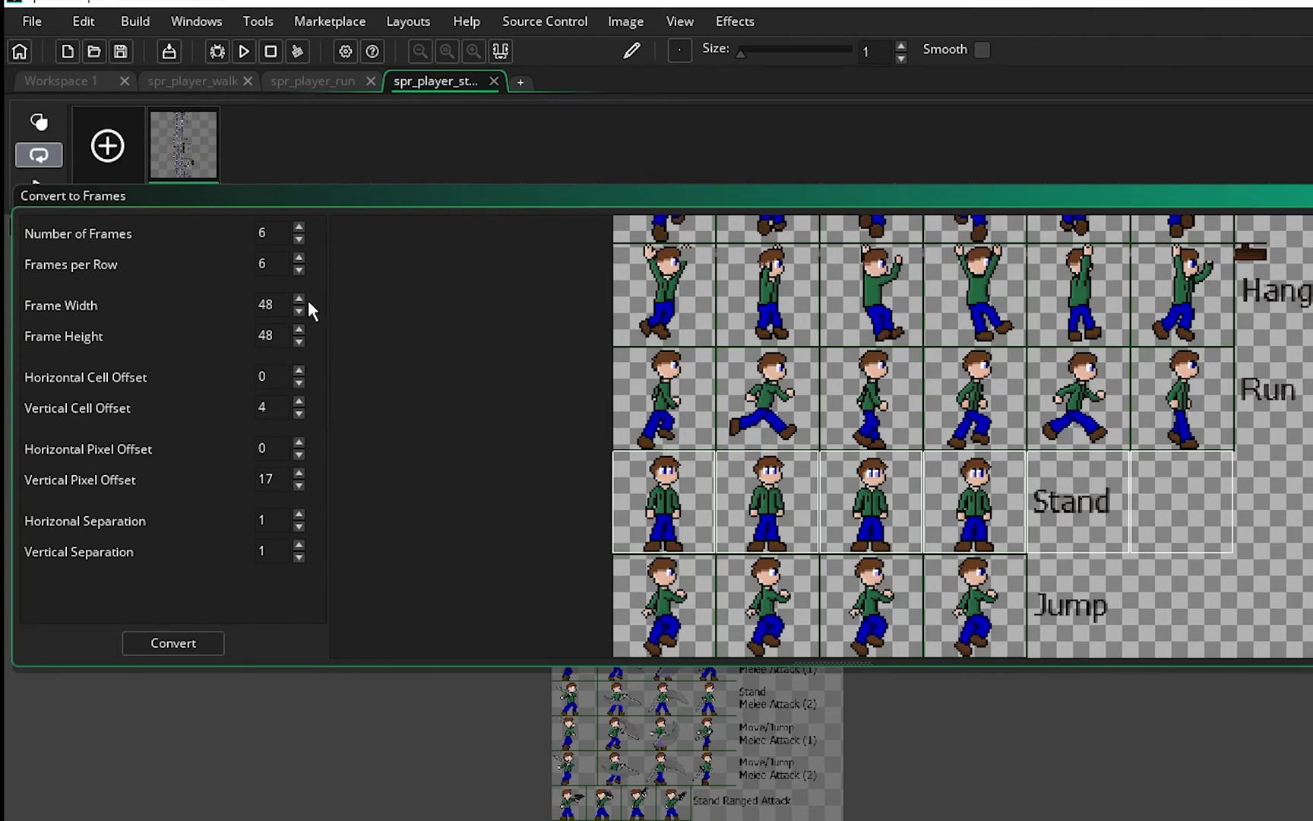
double_click(256, 268)
text(4)
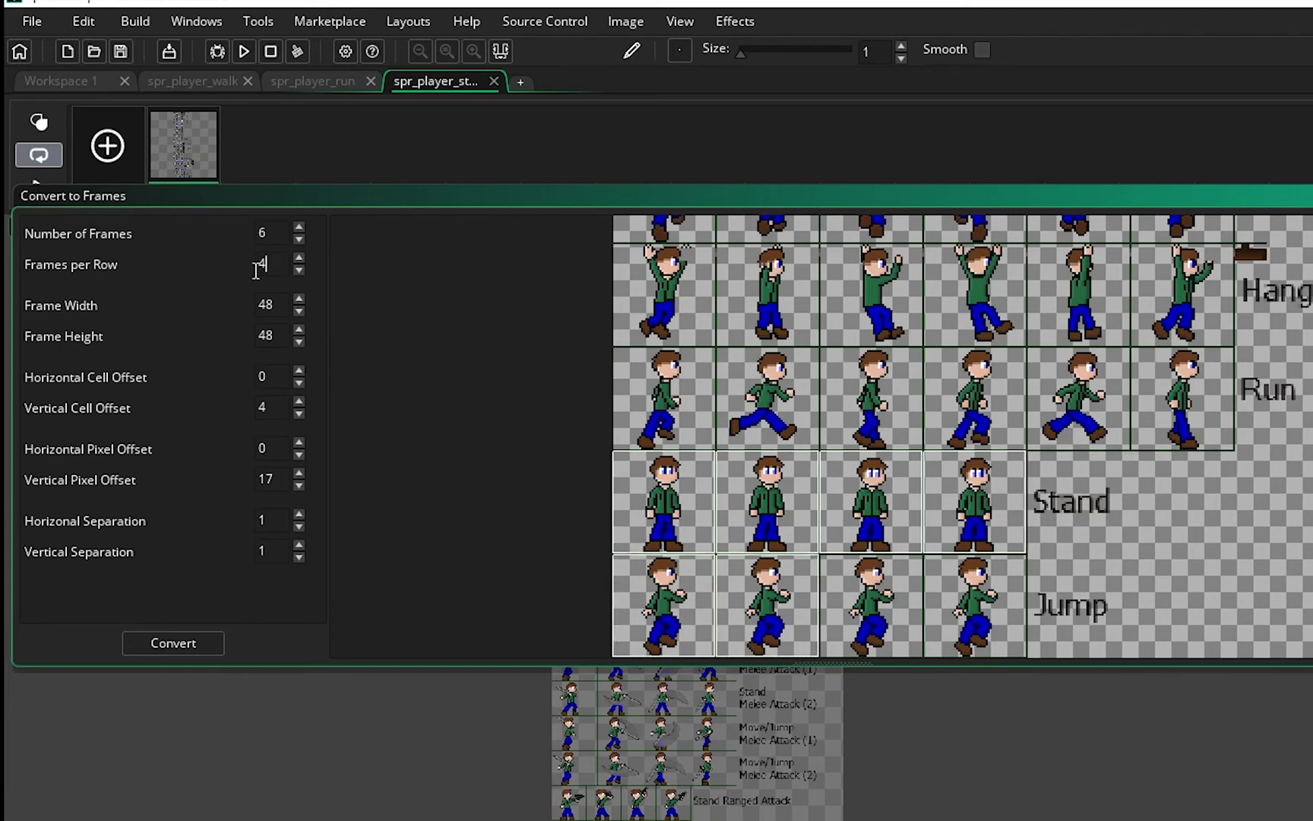
double_click(262, 234)
text(4)
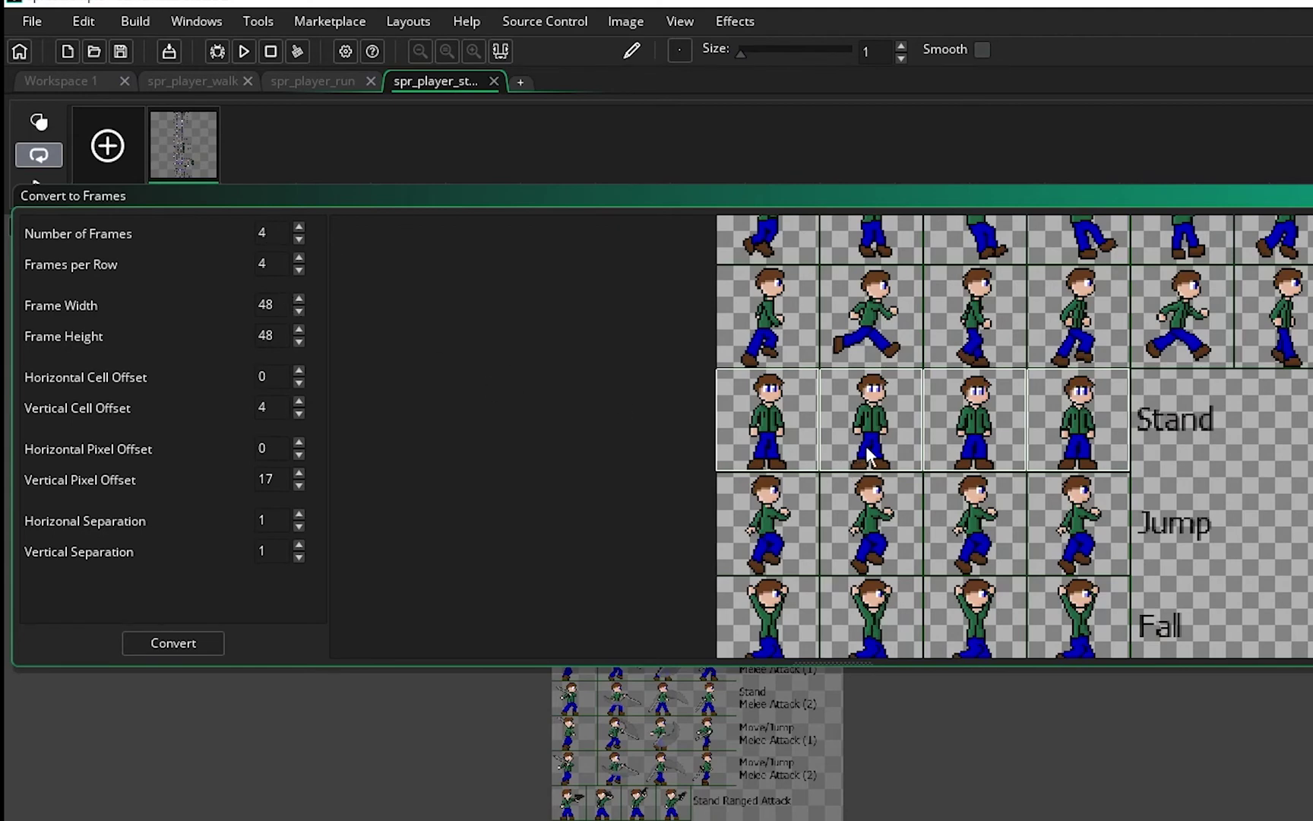
scroll(916, 449, up, 3)
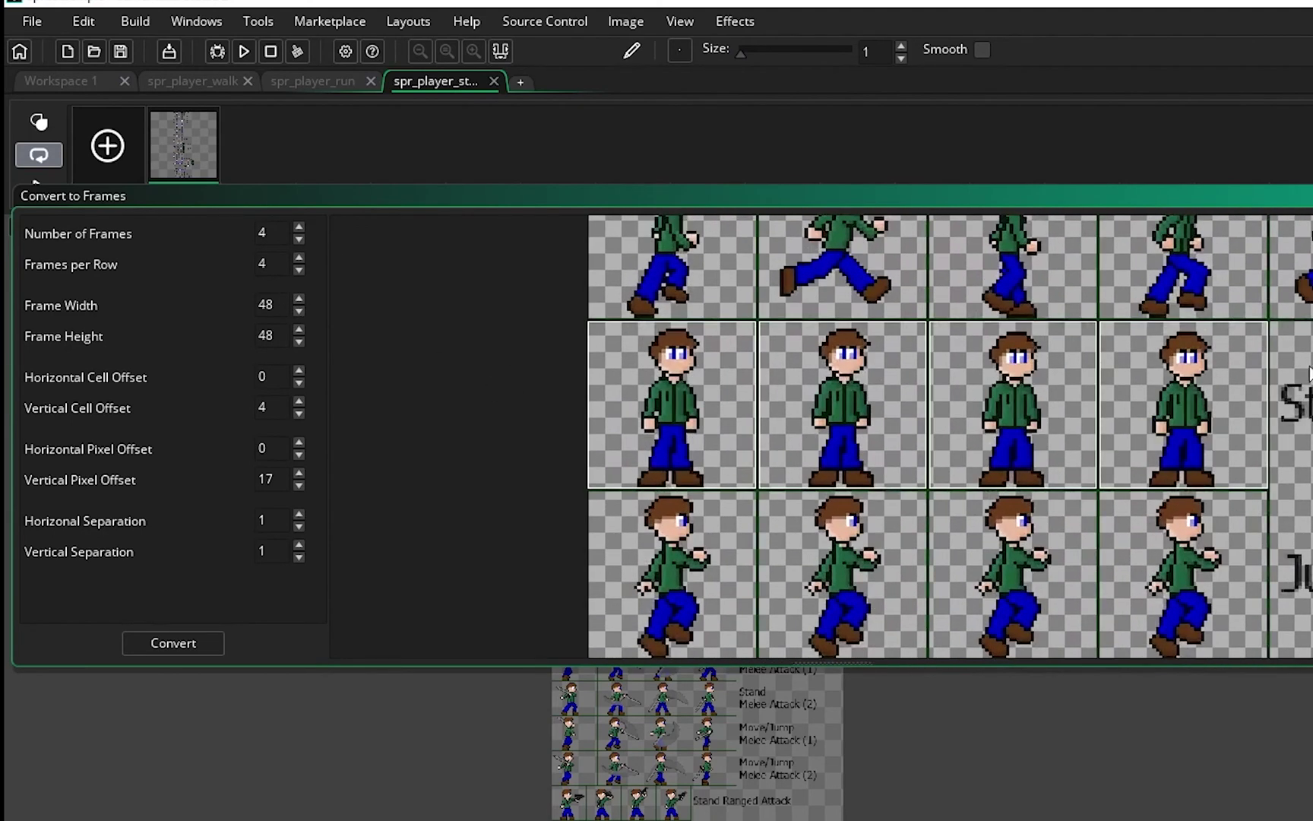
scroll(697, 375, up, 4)
scroll(698, 373, down, 5)
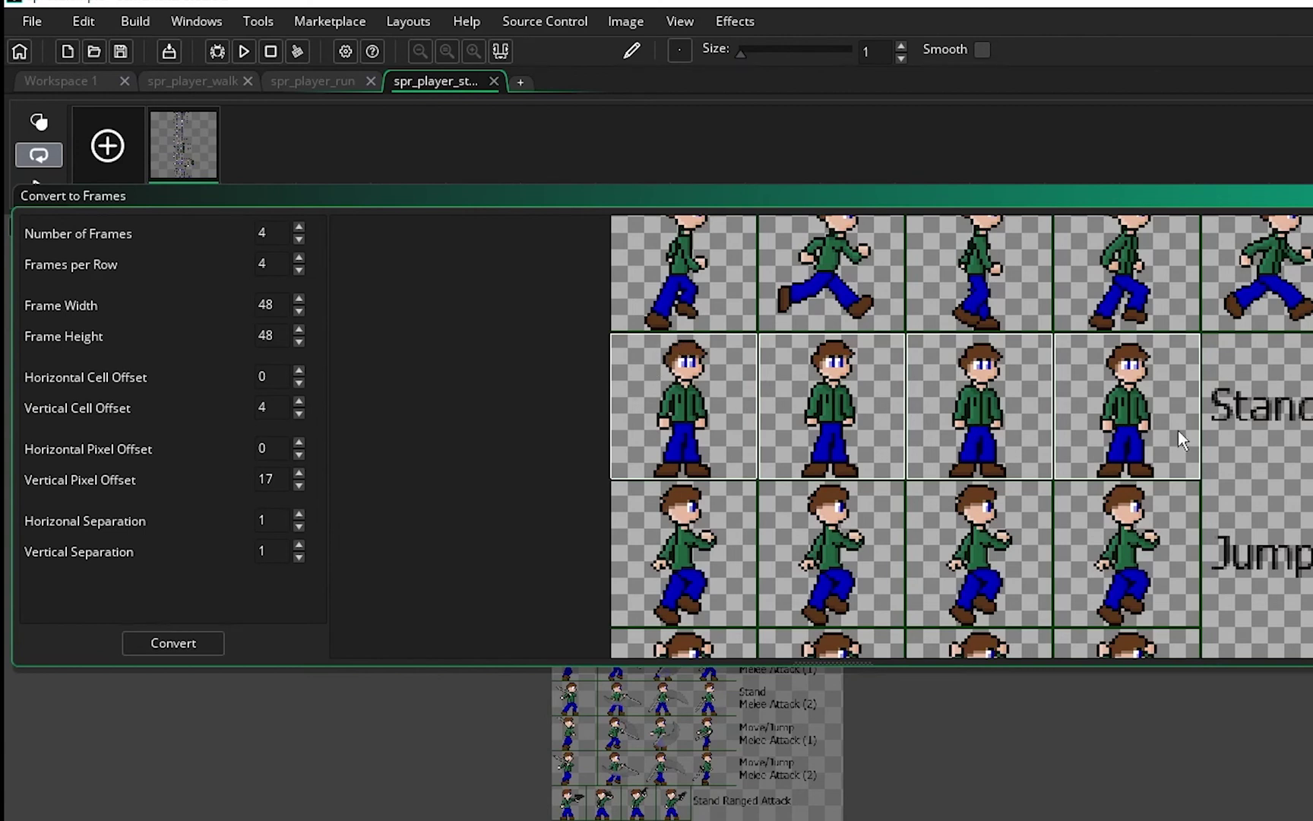
Step: Convert the Stand row into frames, accepting the frame replacement with "Don't show this message again" enabled
click(265, 234)
click(244, 263)
click(190, 648)
click(648, 672)
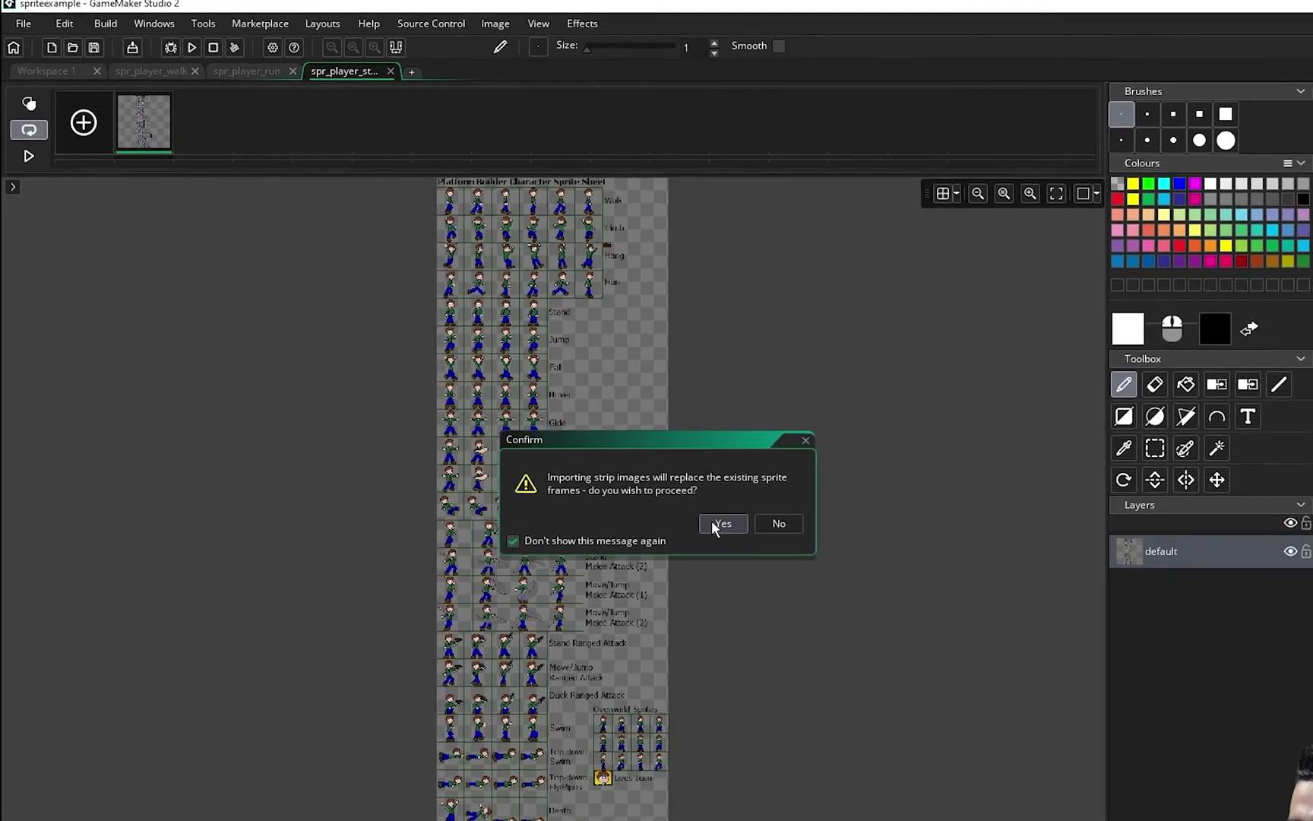
click(841, 602)
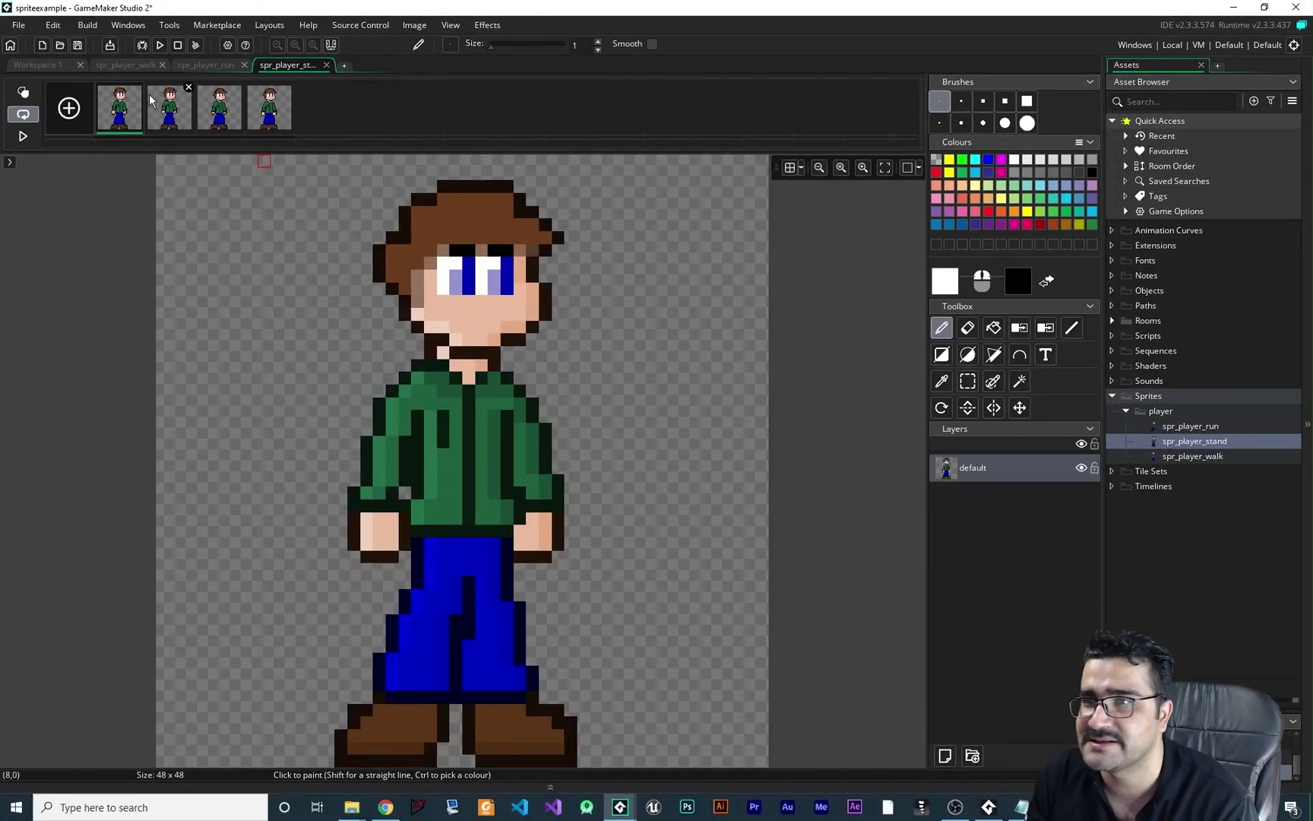
Step: Return to Workspace 1, set the spr_player_stand speed to 4 frames per second and play its animation
click(59, 66)
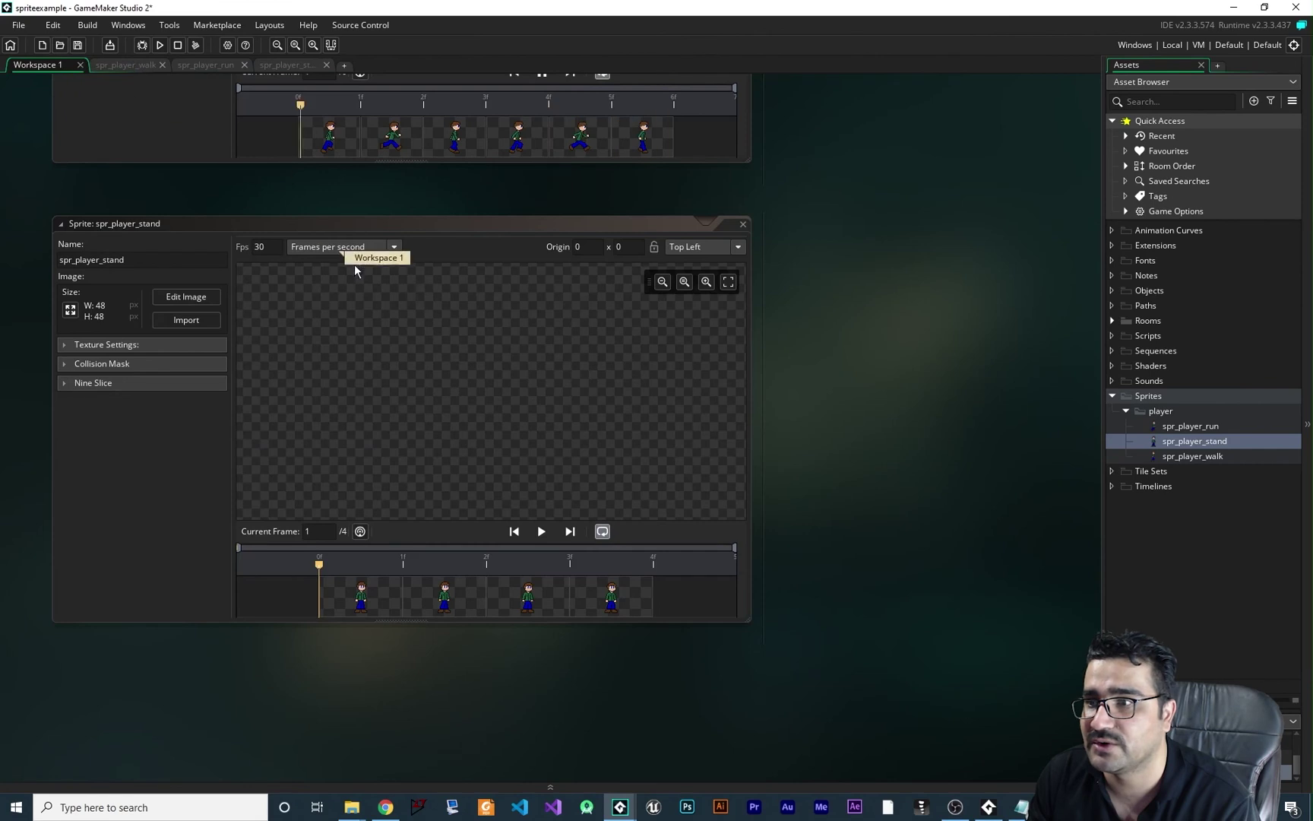
click(473, 429)
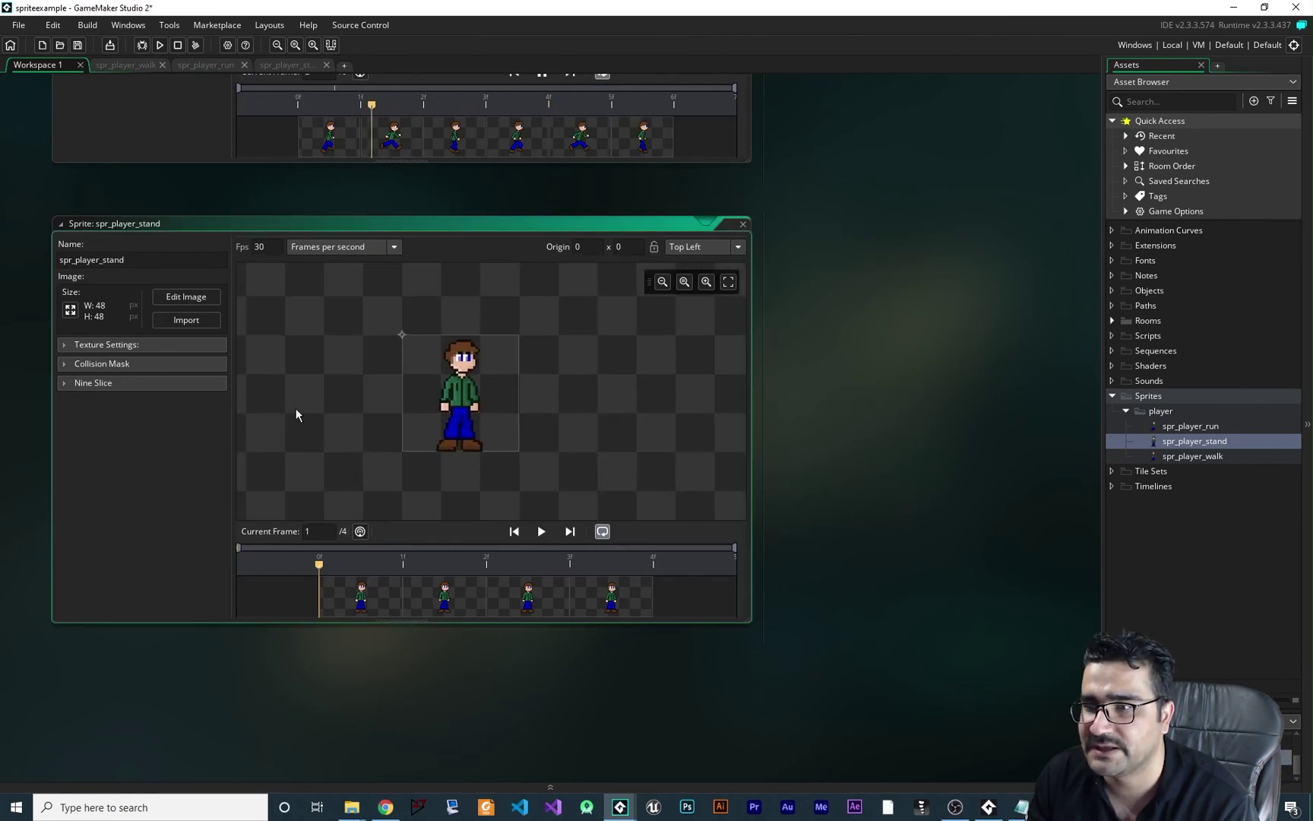
click(257, 246)
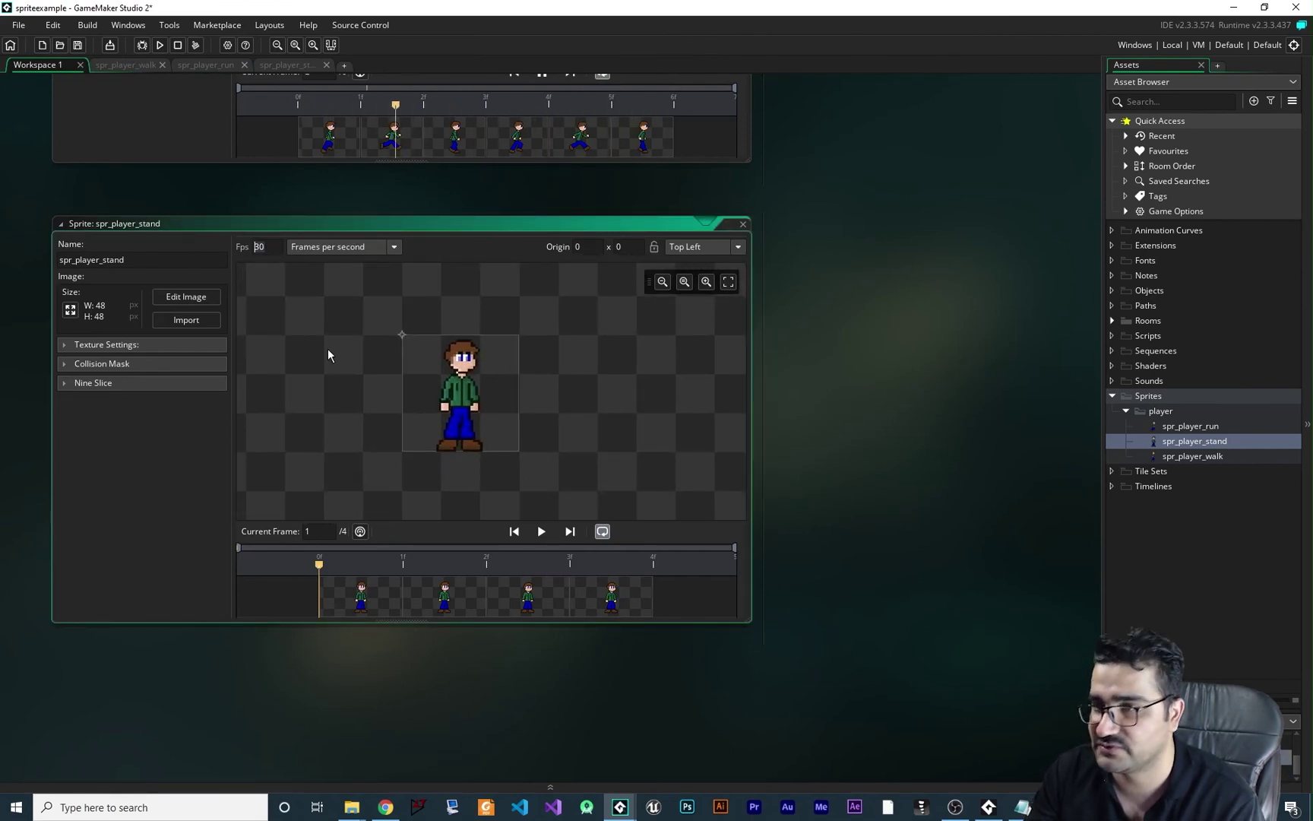
text(4)
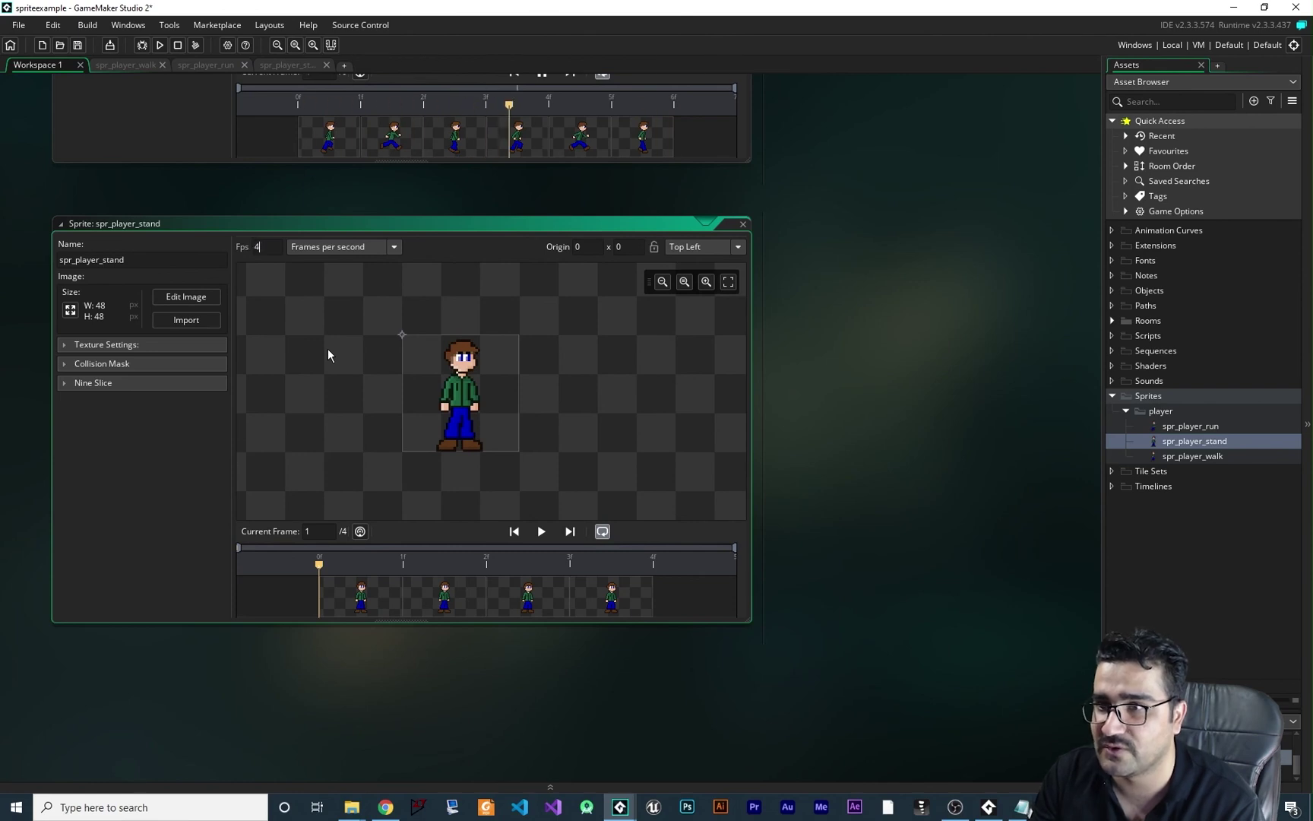
click(541, 531)
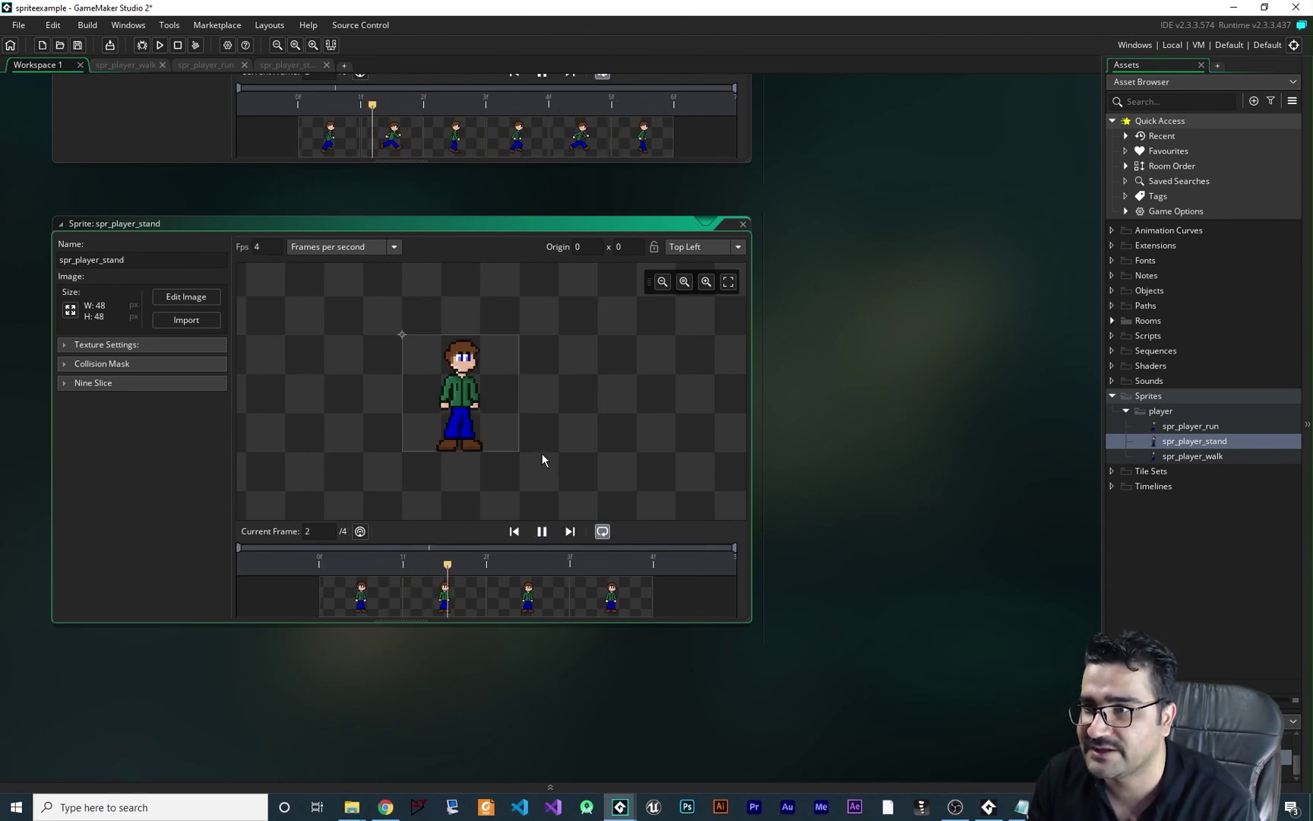